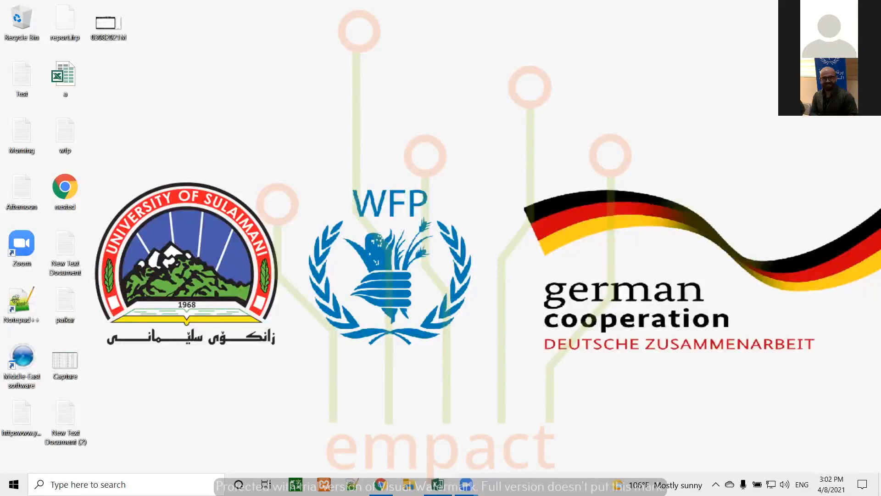
# Step: Restore the List of Holidays workbook window from the taskbar
pyautogui.click(437, 485)
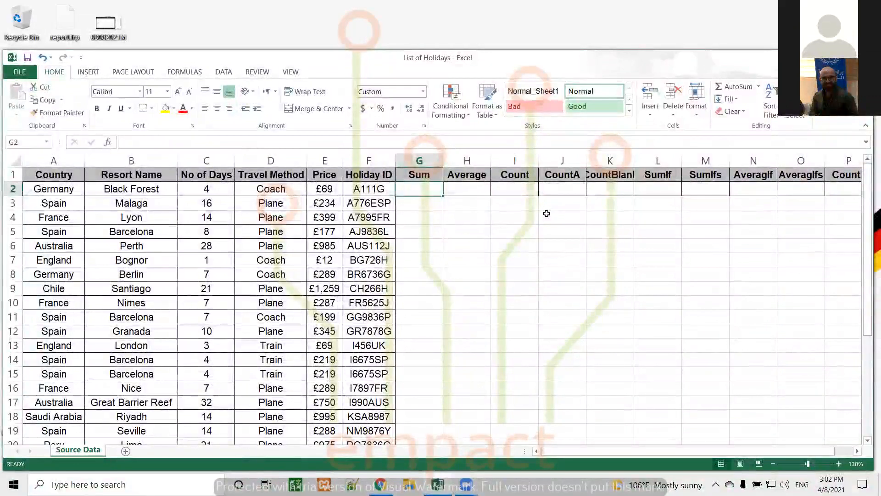
# Step: Autofit column K's width so its CountBlank heading is fully visible
pyautogui.doubleClick(633, 164)
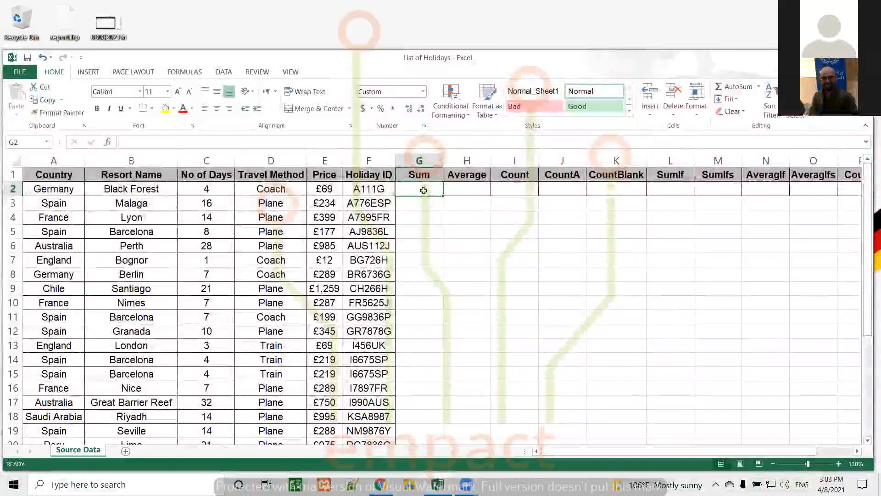
# Step: Begin an =sum( formula in G2 starting at E2, then bring up Windows search
pyautogui.write('=')
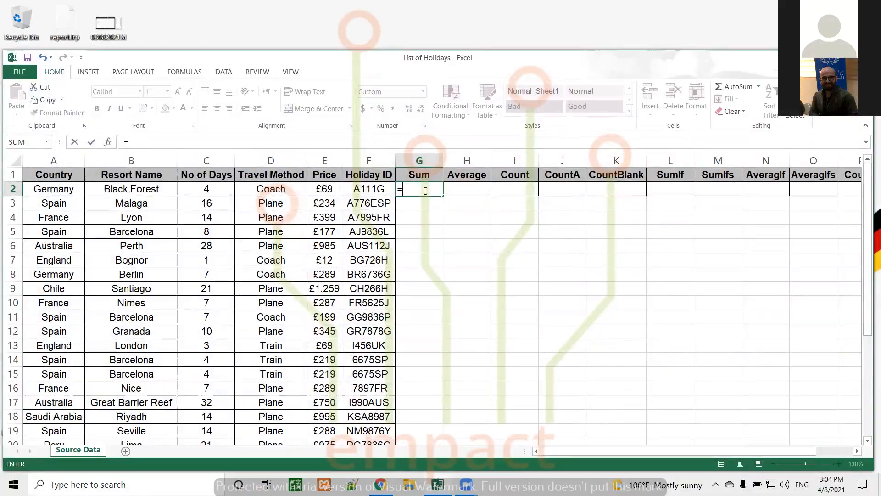
pyautogui.write('sum')
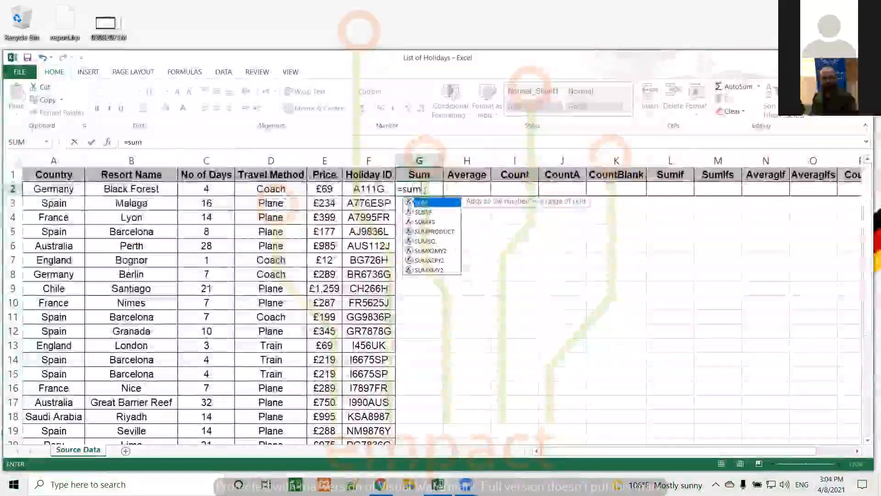
pyautogui.write('(')
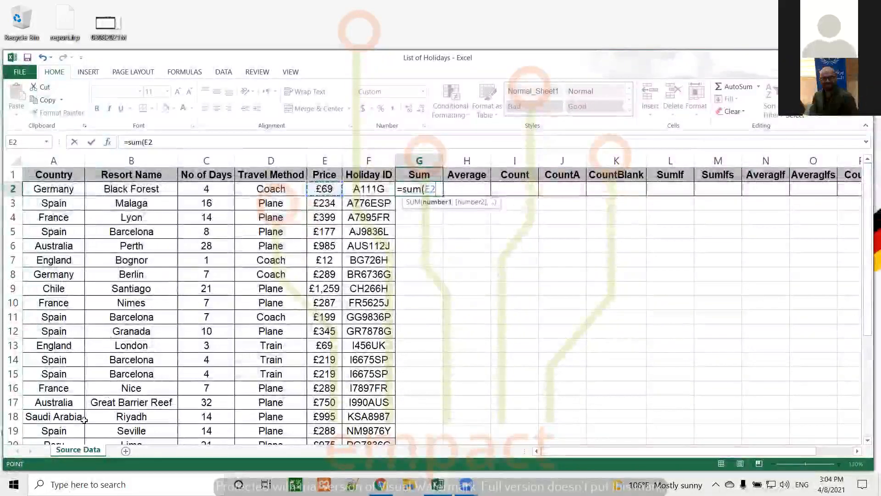
pyautogui.click(88, 484)
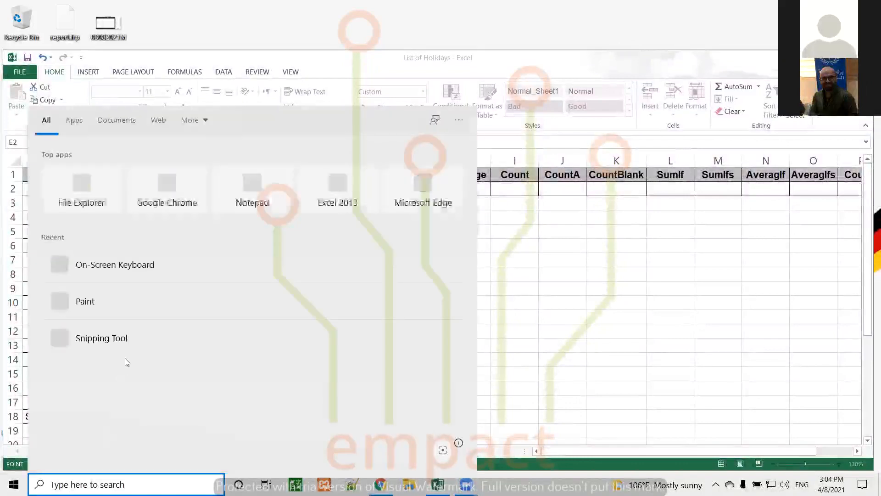
# Step: Launch the On-Screen Keyboard and complete G2 as =sum(E2:E29), totalling $ 10,868
pyautogui.click(169, 264)
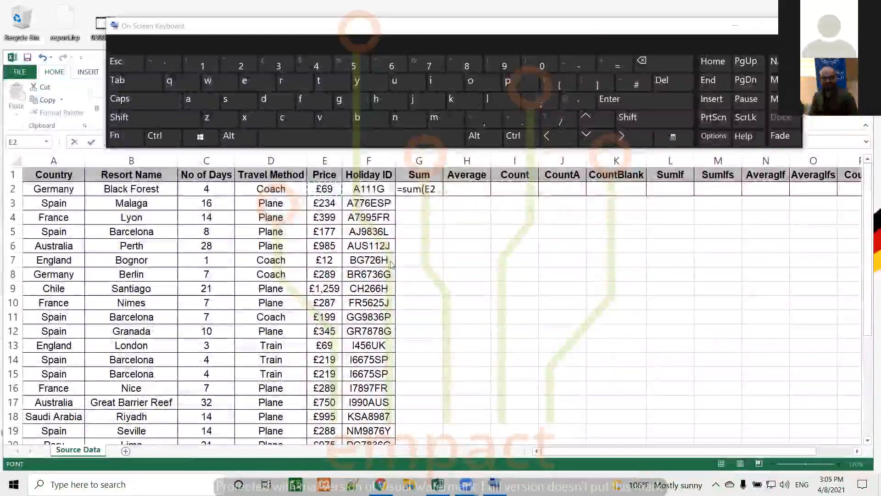
pyautogui.click(328, 188)
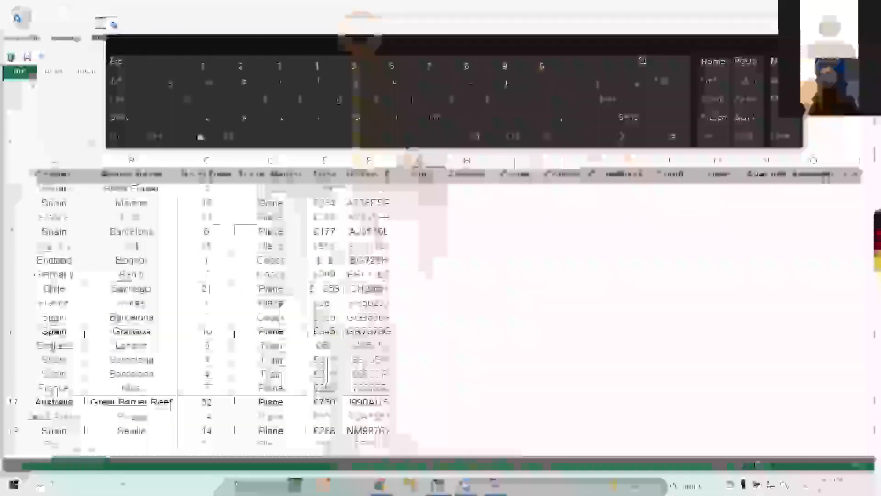
pyautogui.hotkey('ctrl', 'shift')
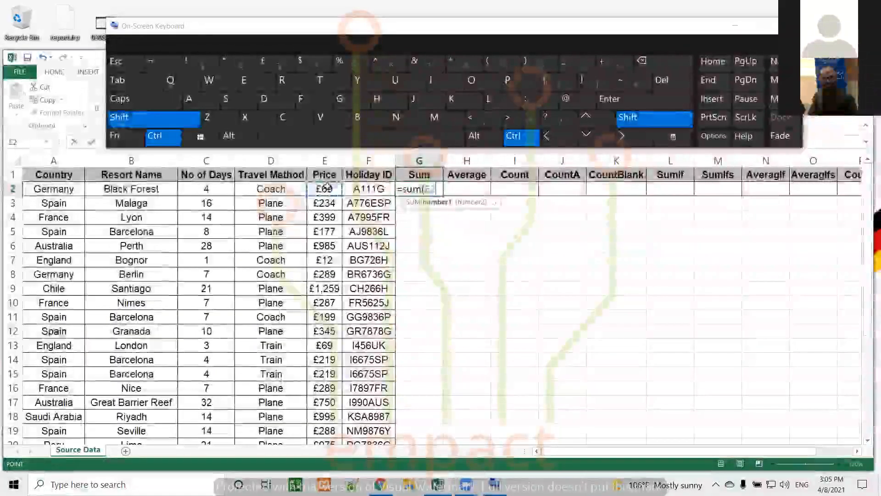
pyautogui.click(595, 140)
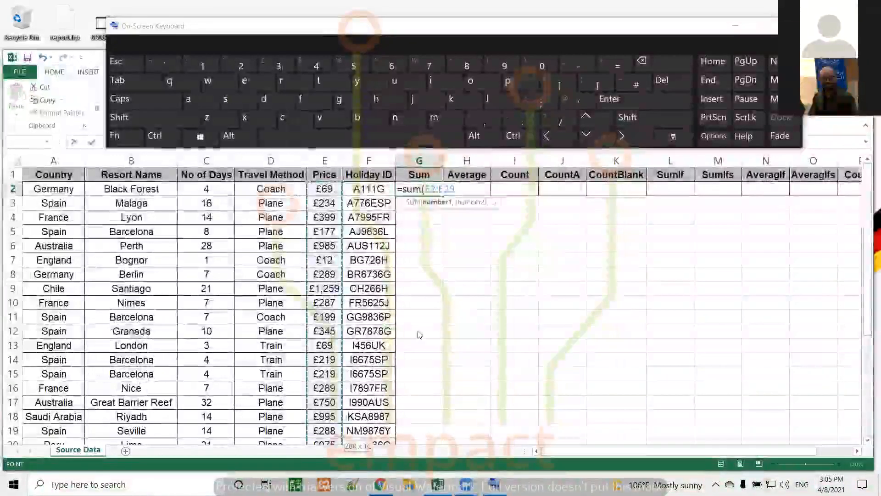
pyautogui.press('shift')
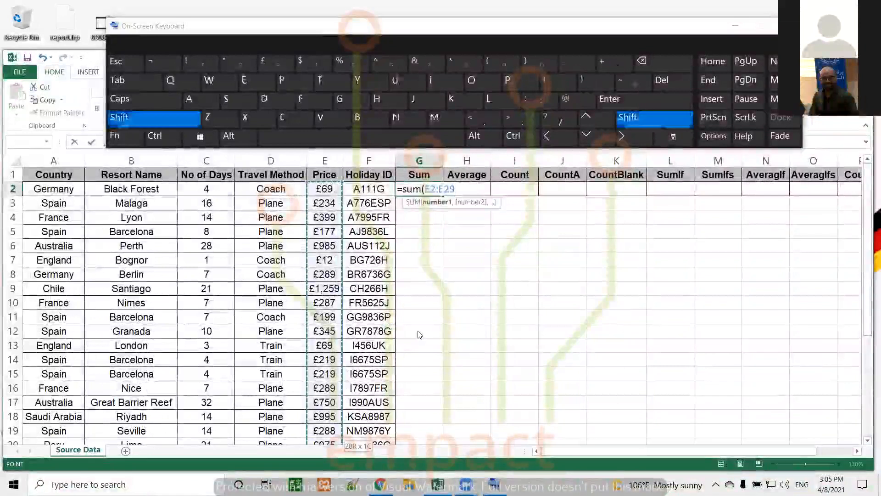
pyautogui.write(')')
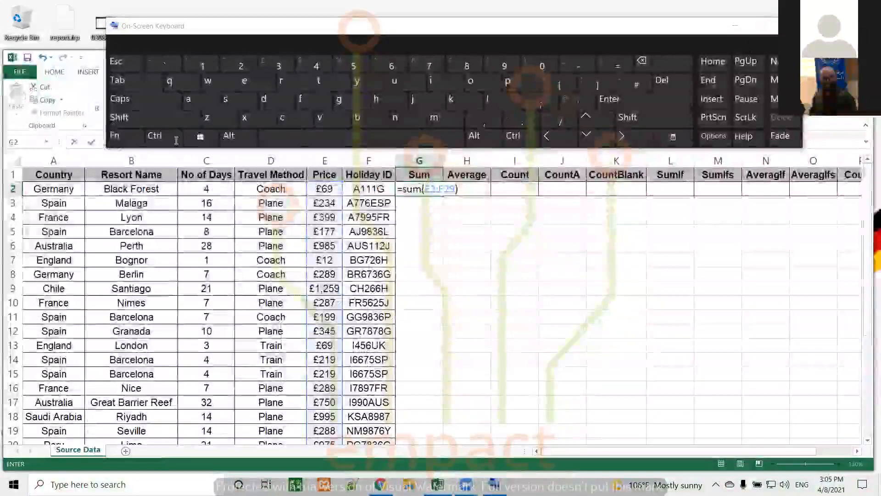
pyautogui.press('Return')
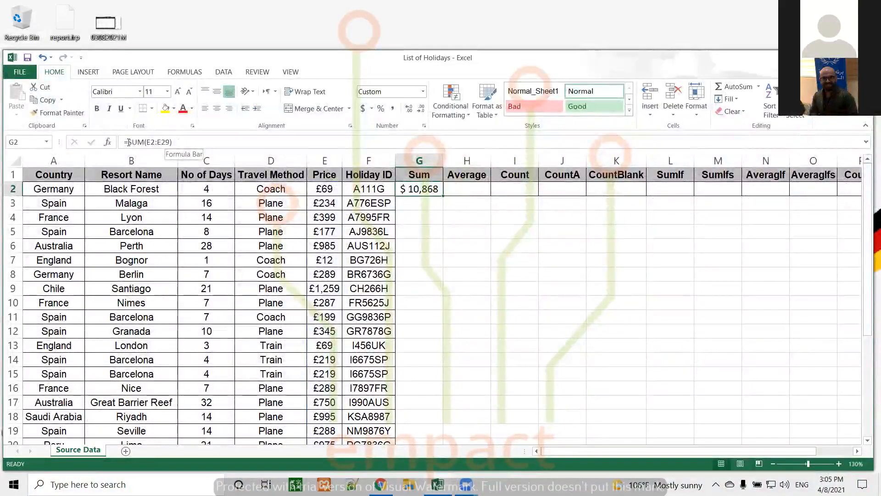
# Step: Review the =SUM(E2:E29) formula in G2, then delete it so G2 is empty
pyautogui.click(129, 142)
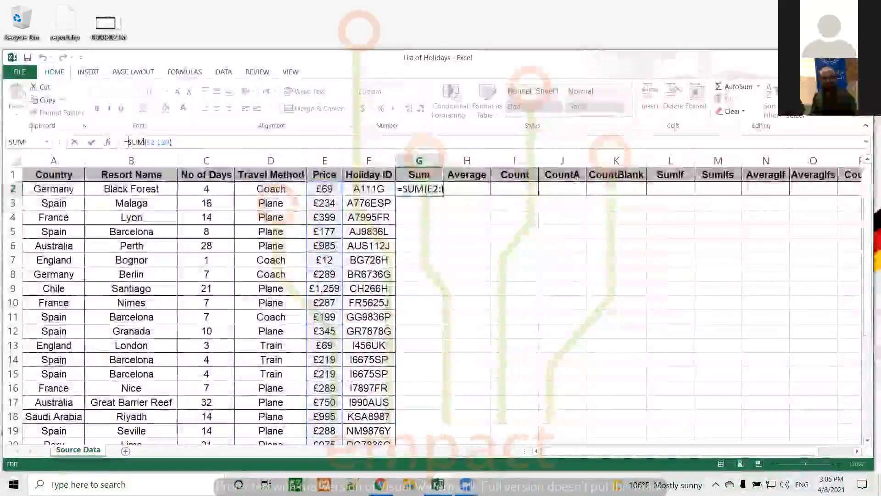
pyautogui.click(153, 142)
pyautogui.click(156, 142)
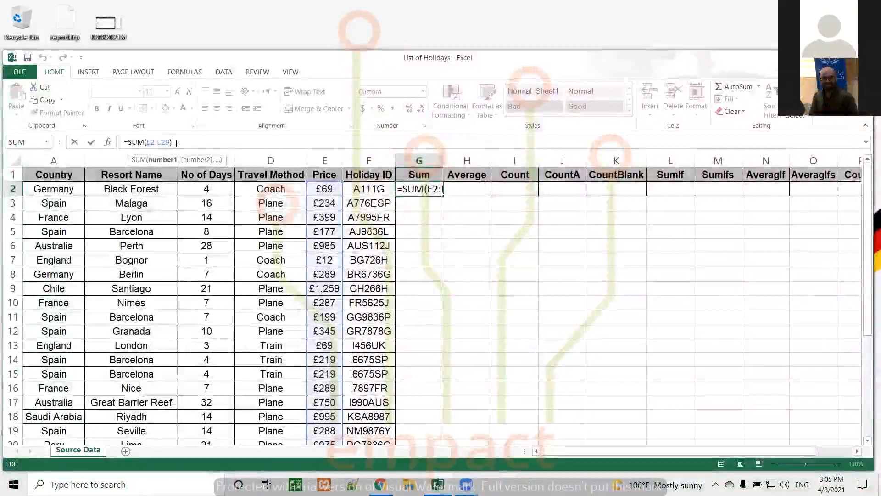
pyautogui.click(177, 143)
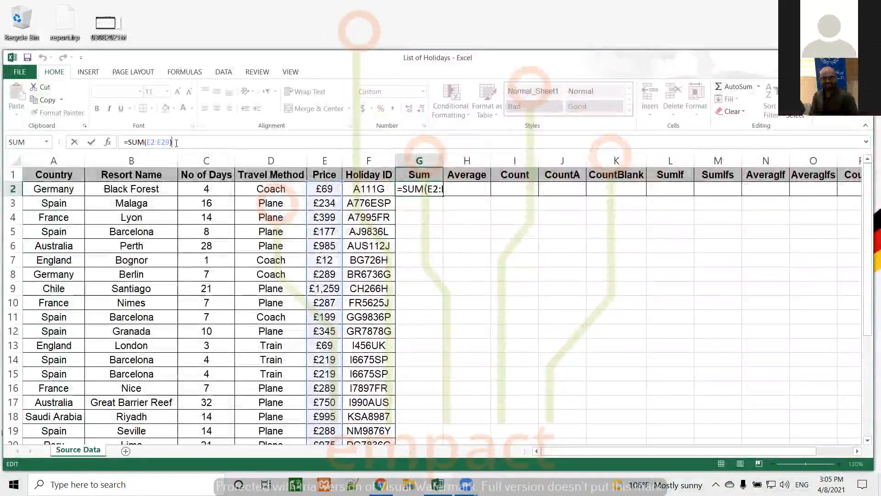
pyautogui.press('Return')
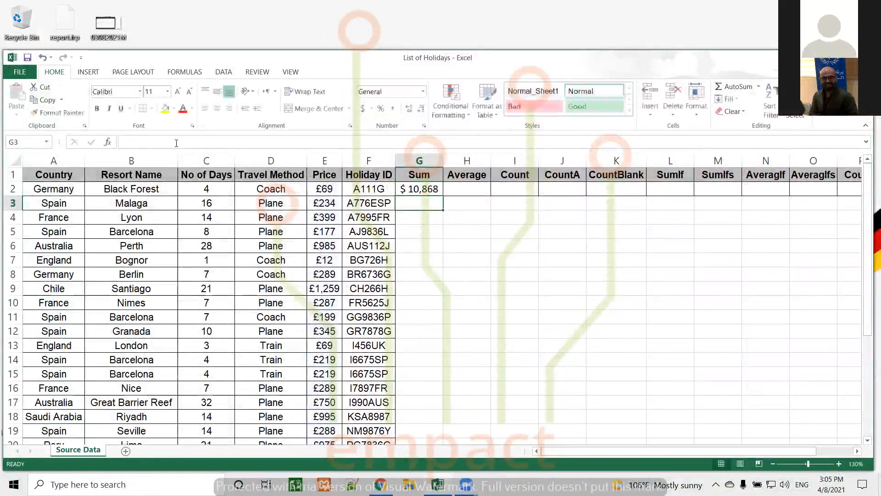
pyautogui.click(433, 189)
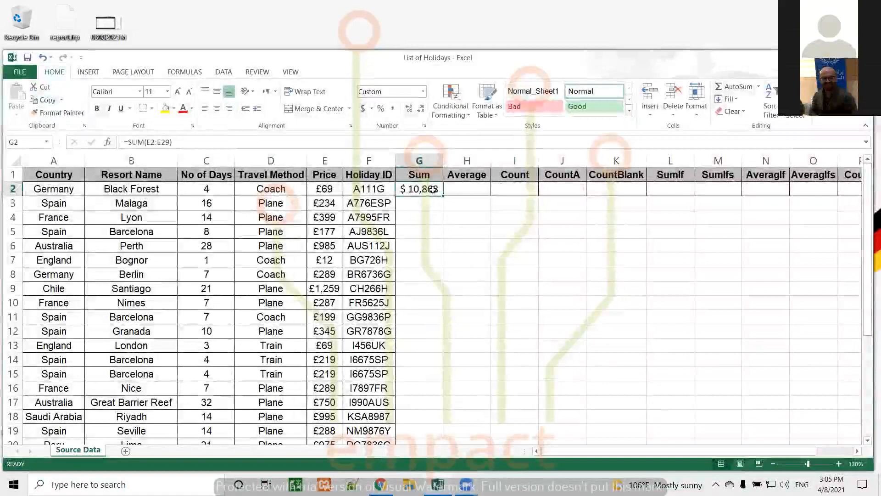
pyautogui.press('Delete')
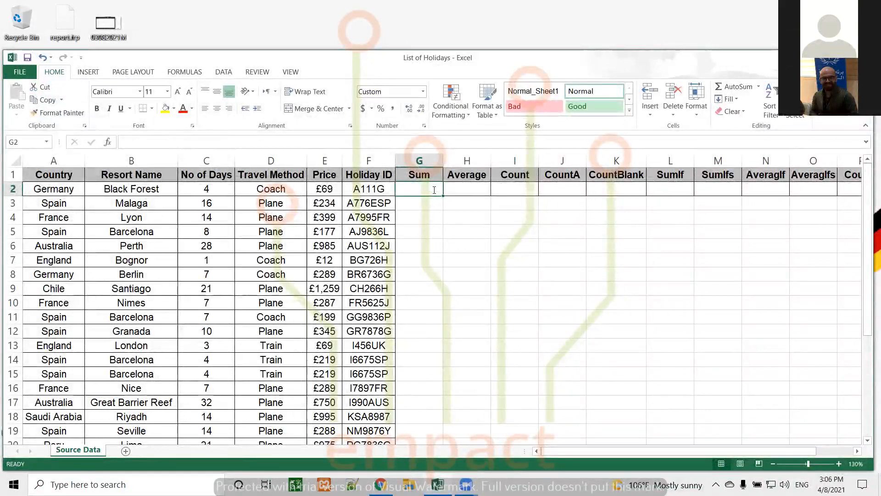
# Step: Retype =sum(e2:e29) by hand in G2 so it shows $ 10,868 again
pyautogui.write('=su')
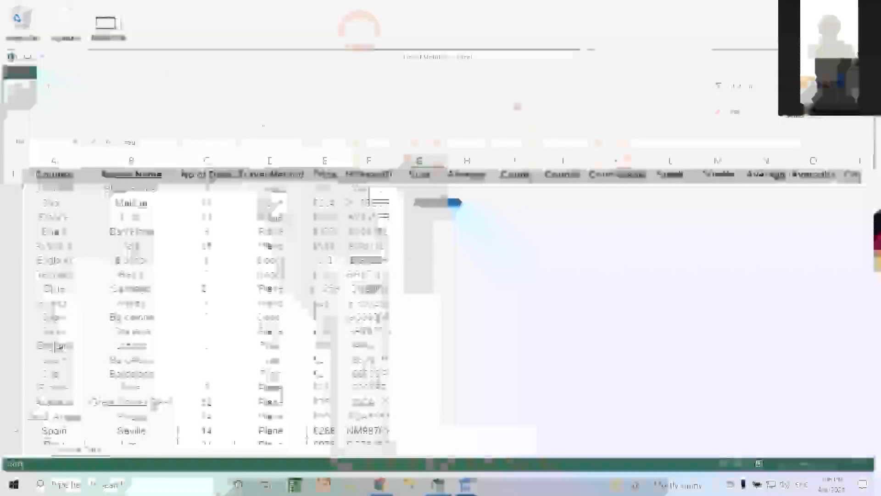
pyautogui.write('m(')
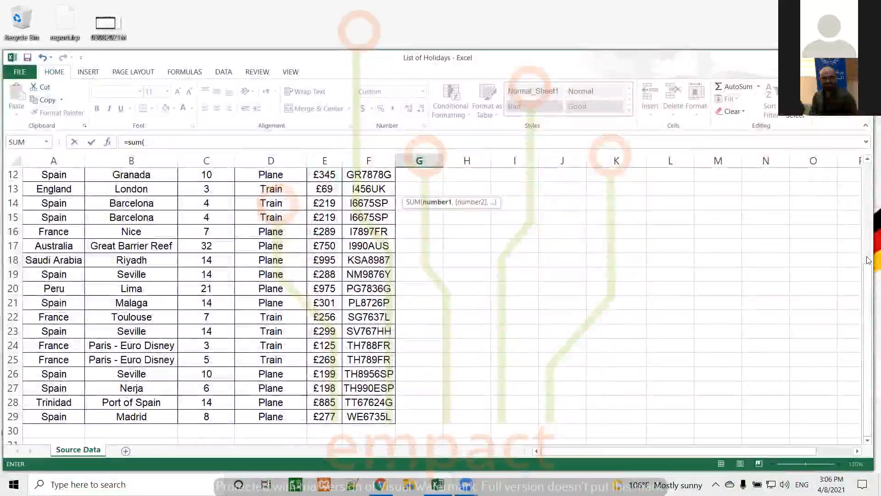
pyautogui.moveTo(867, 278); pyautogui.dragTo(867, 177)
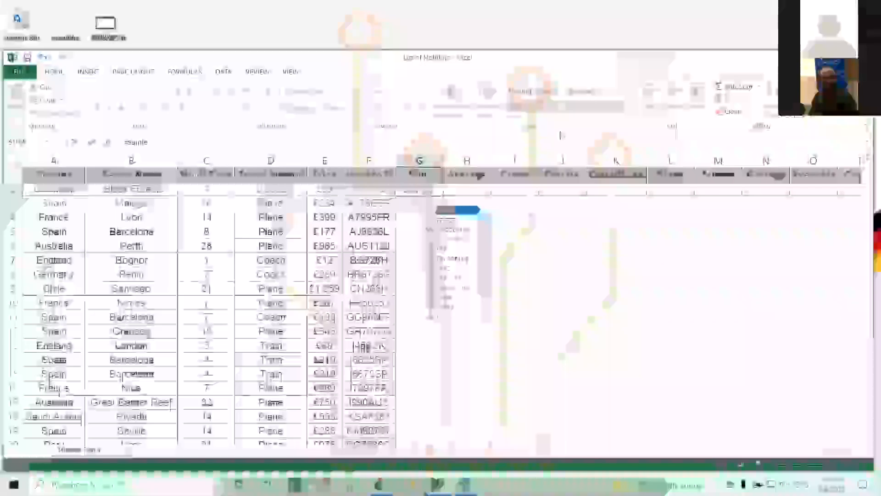
pyautogui.write('e2')
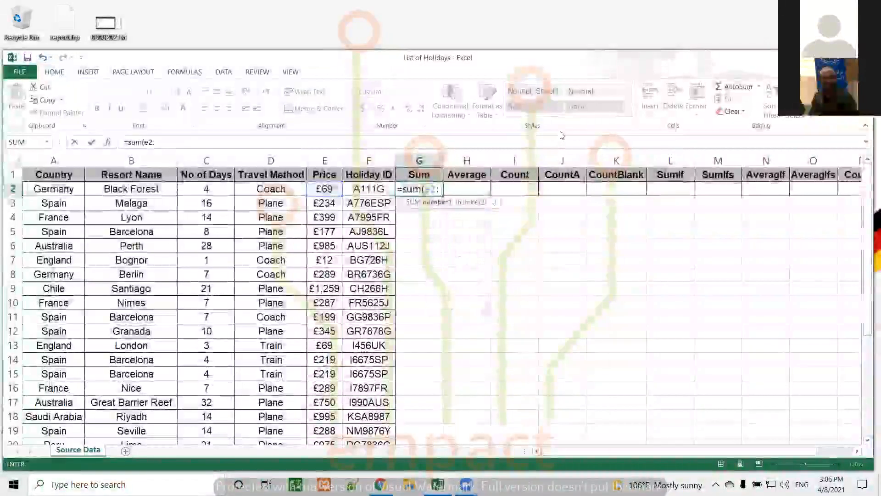
pyautogui.write(':e29')
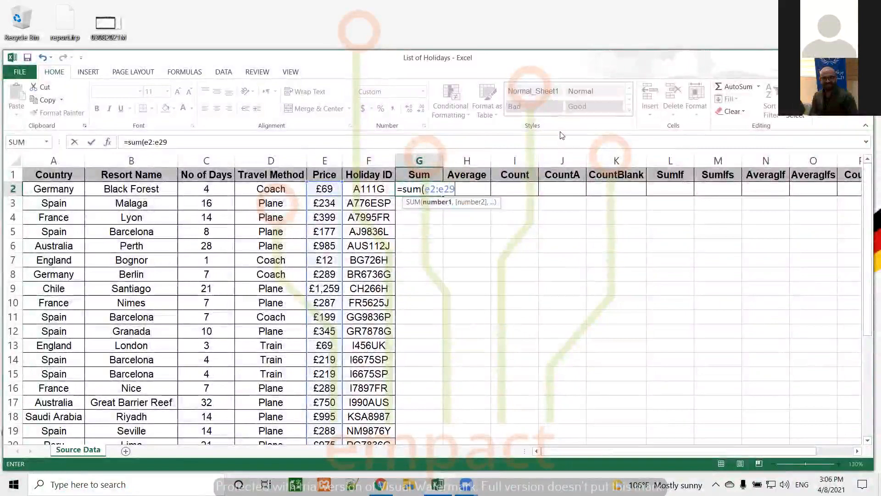
pyautogui.write(')')
pyautogui.press('Return')
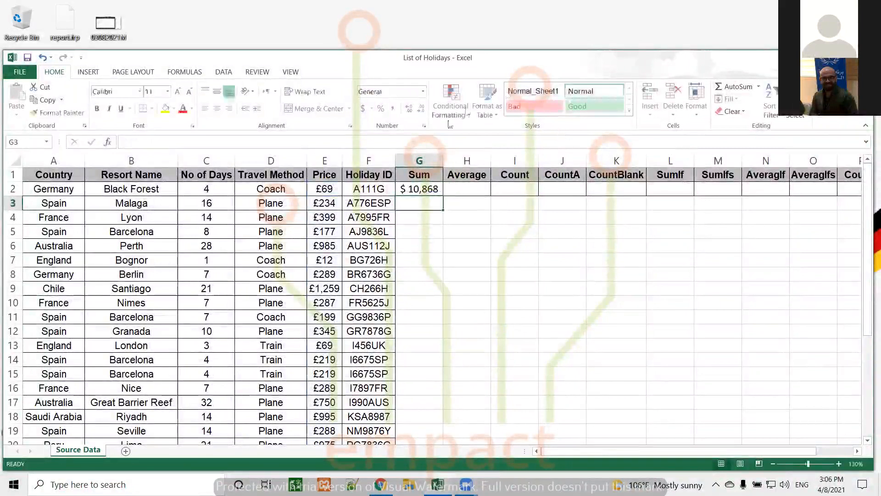
pyautogui.click(430, 189)
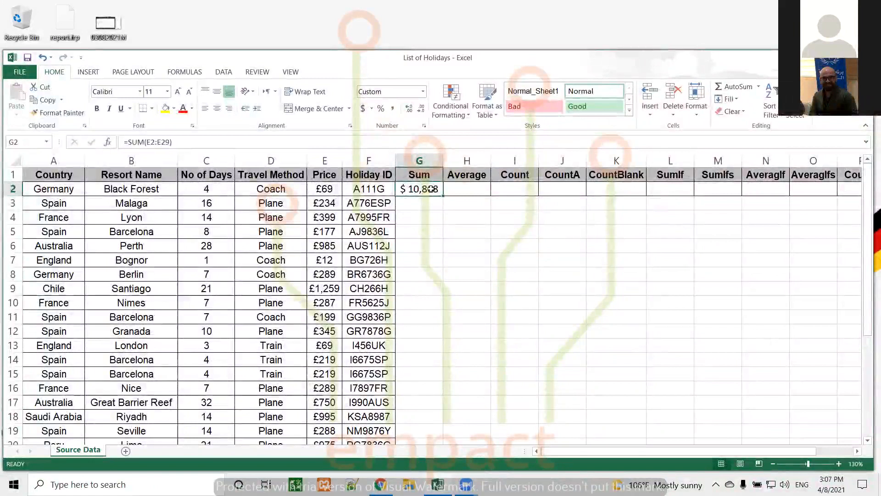
# Step: Enter =average(e2:e29) in the Average cell H2
pyautogui.click(458, 189)
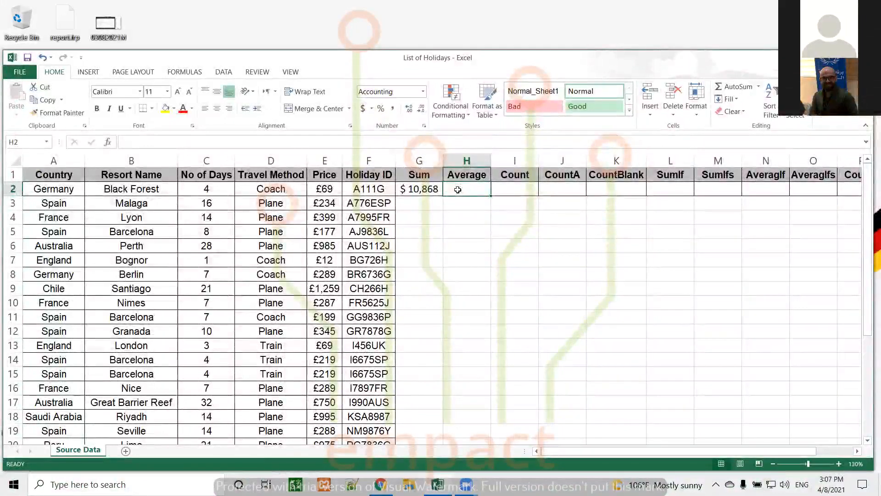
pyautogui.write('=')
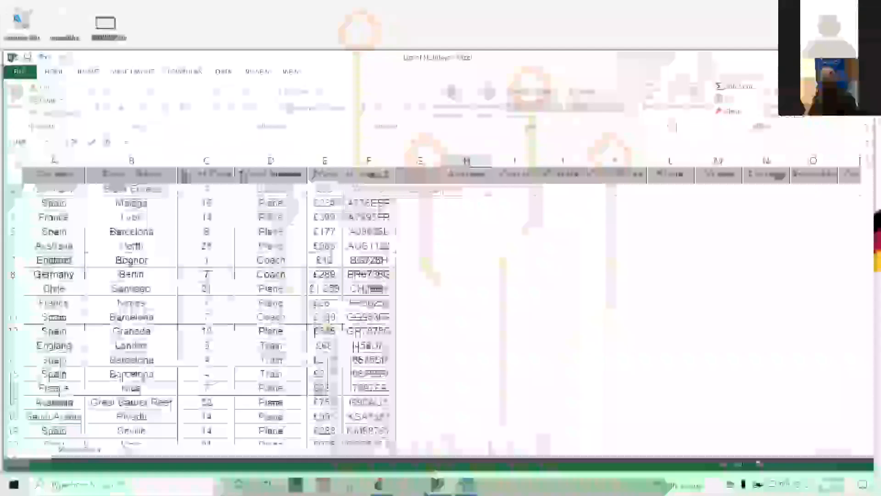
pyautogui.write('average')
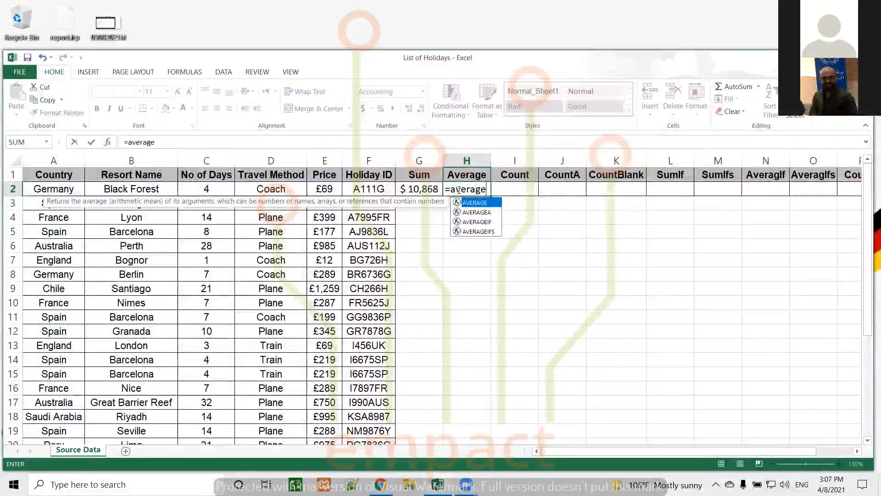
pyautogui.write('(')
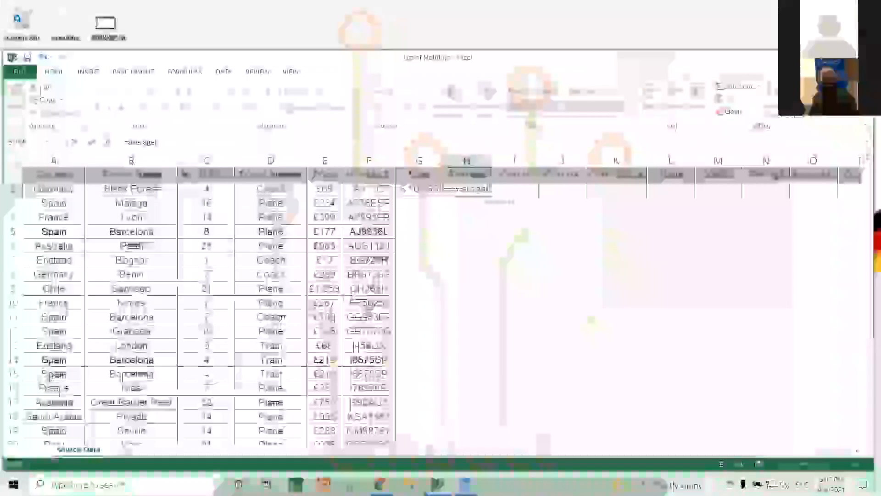
pyautogui.write('e2')
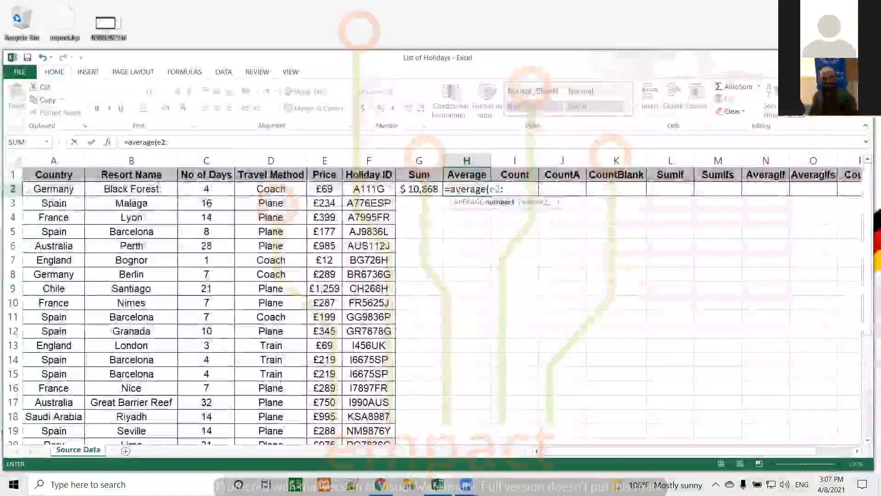
pyautogui.write(':e29')
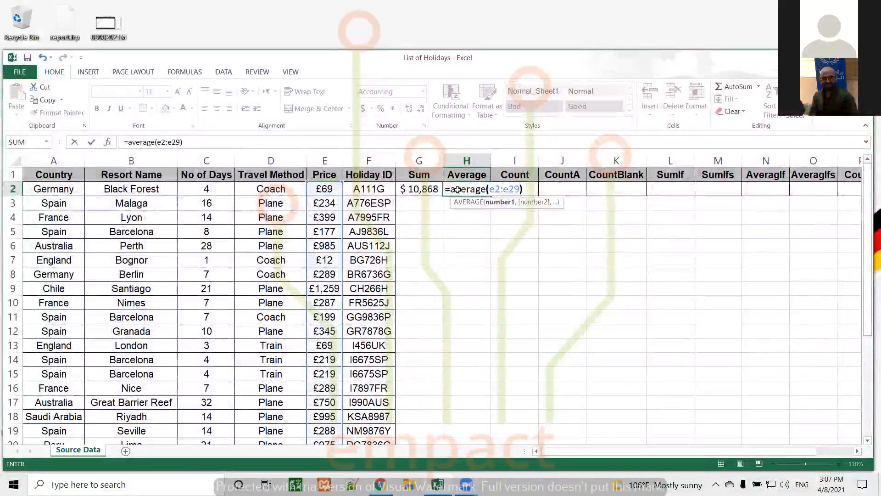
pyautogui.write(')')
pyautogui.press('Return')
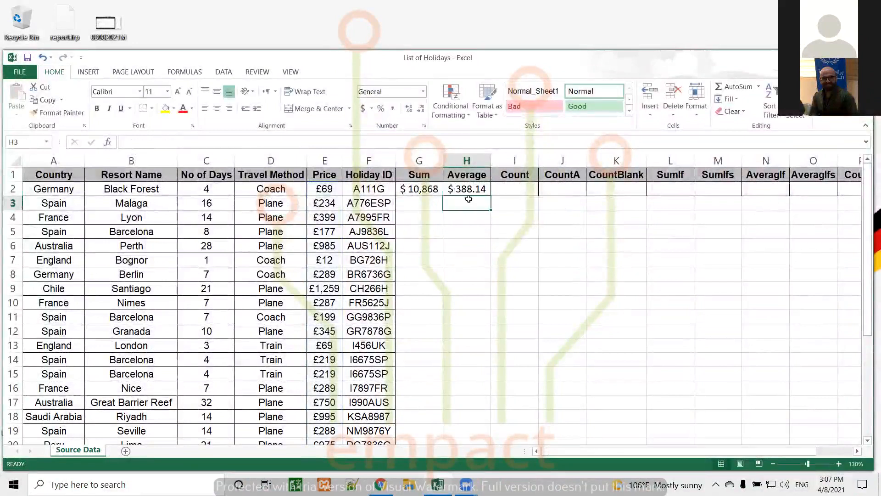
# Step: Replace H2's AVERAGE formula with G2 divided by 28, still giving $ 388.14
pyautogui.click(475, 188)
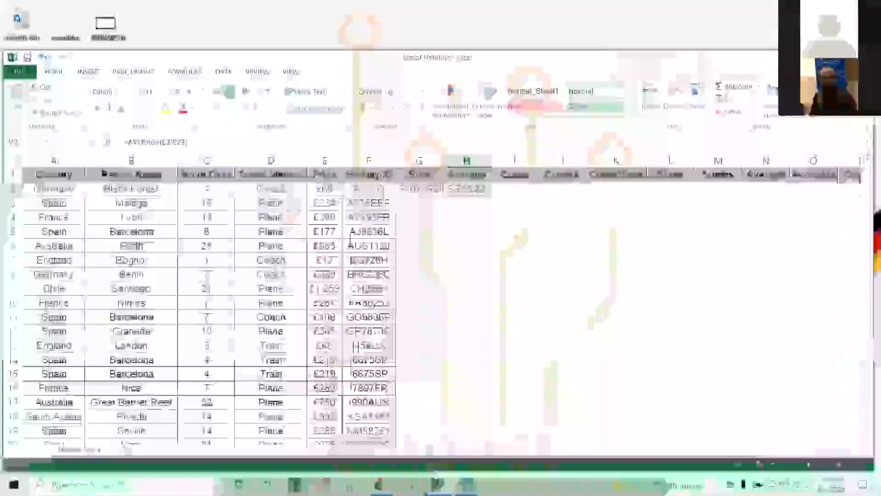
pyautogui.press('Delete')
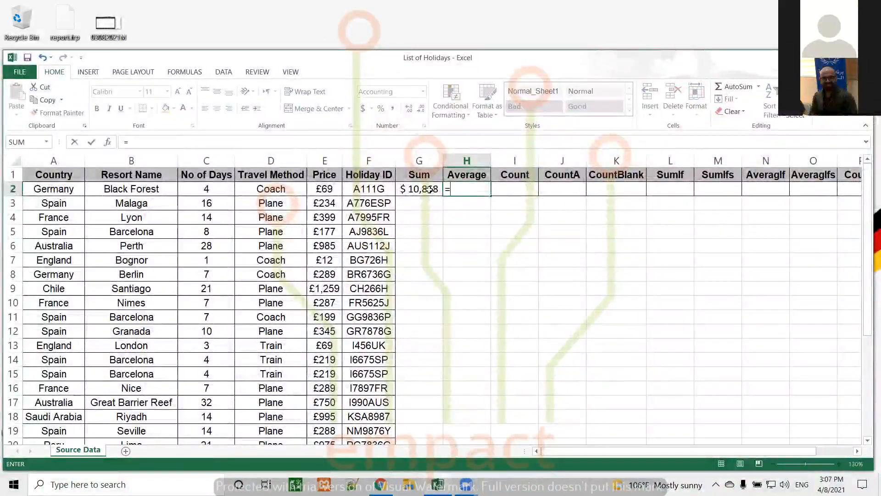
pyautogui.write('/')
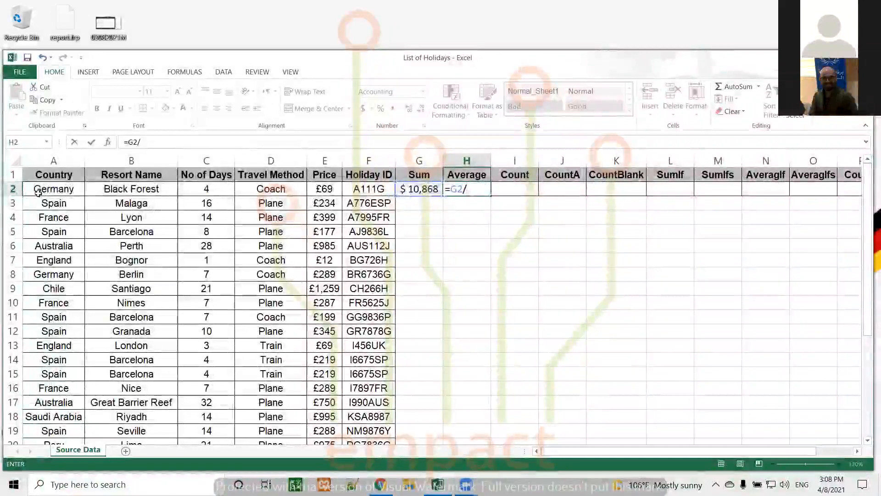
pyautogui.write('28')
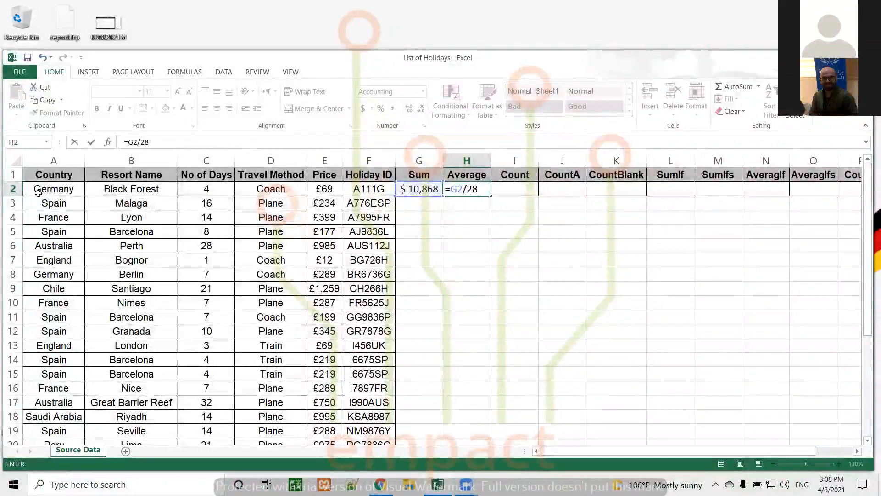
pyautogui.press('Return')
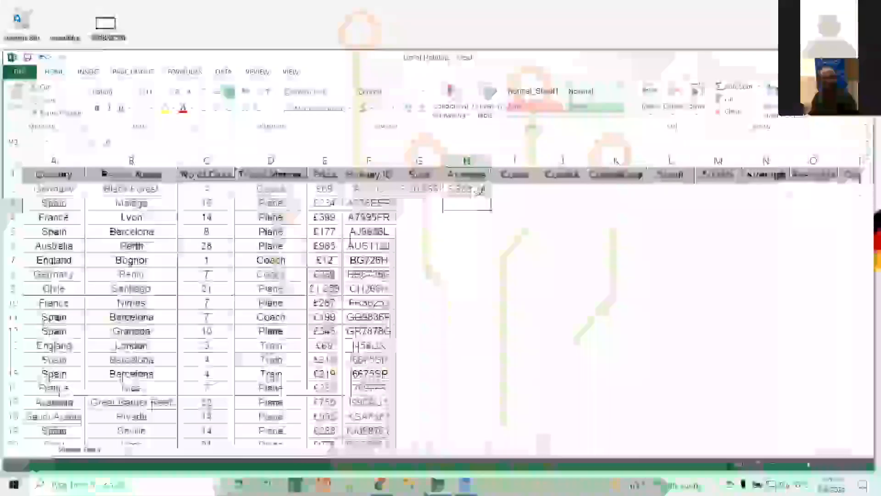
pyautogui.click(478, 191)
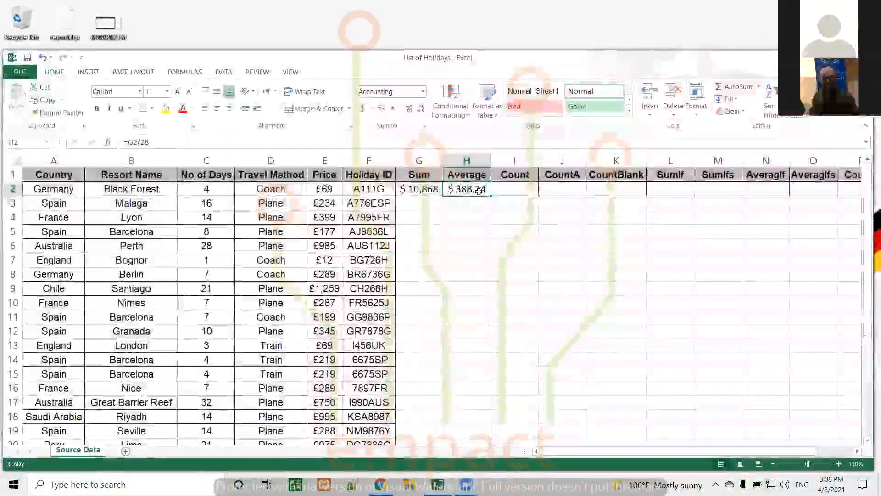
# Step: Select I2 and review the Sum, Average and Count column headings
pyautogui.click(512, 187)
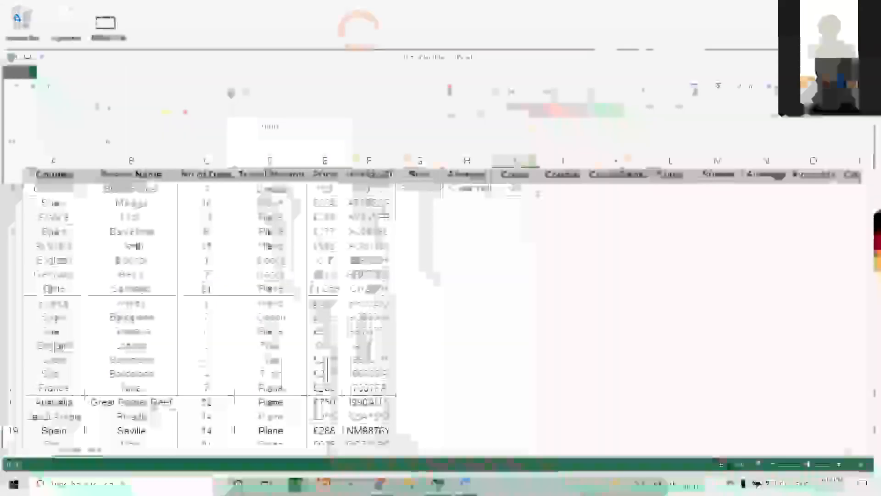
pyautogui.click(422, 176)
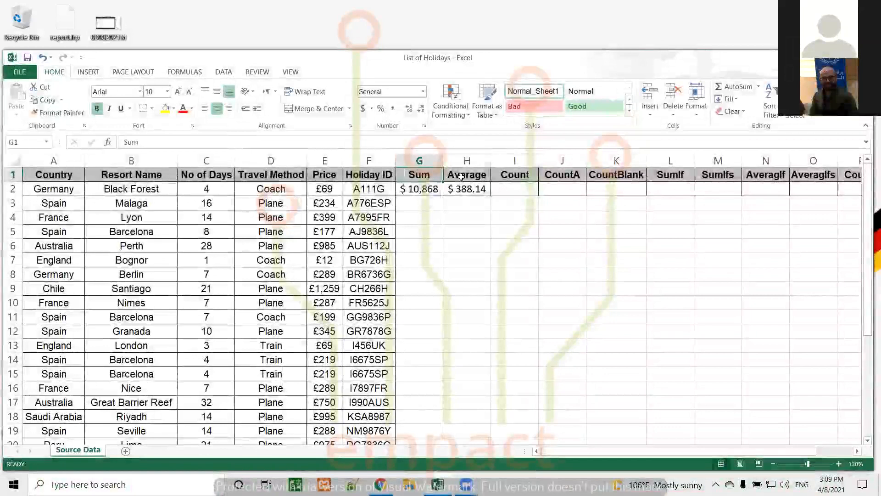
pyautogui.click(461, 176)
pyautogui.click(520, 174)
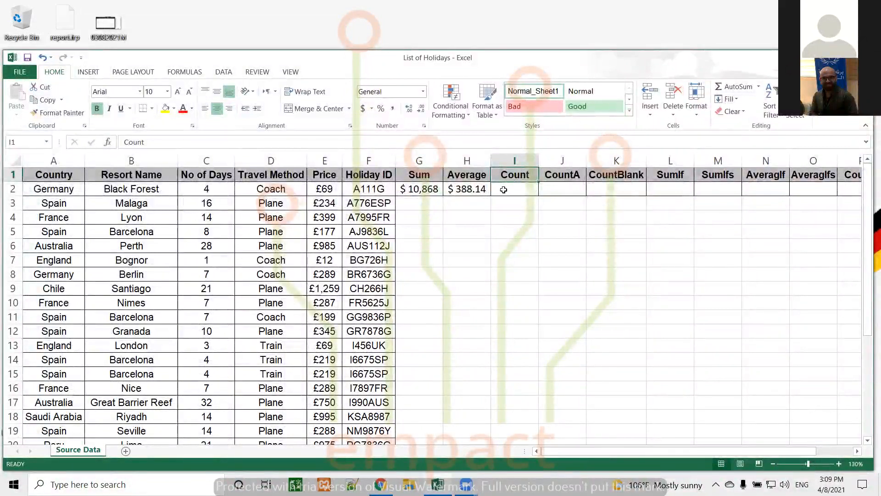
# Step: Enter =count(a2:a29) in I2, which returns 0 for the text Country column
pyautogui.click(504, 189)
pyautogui.write('=')
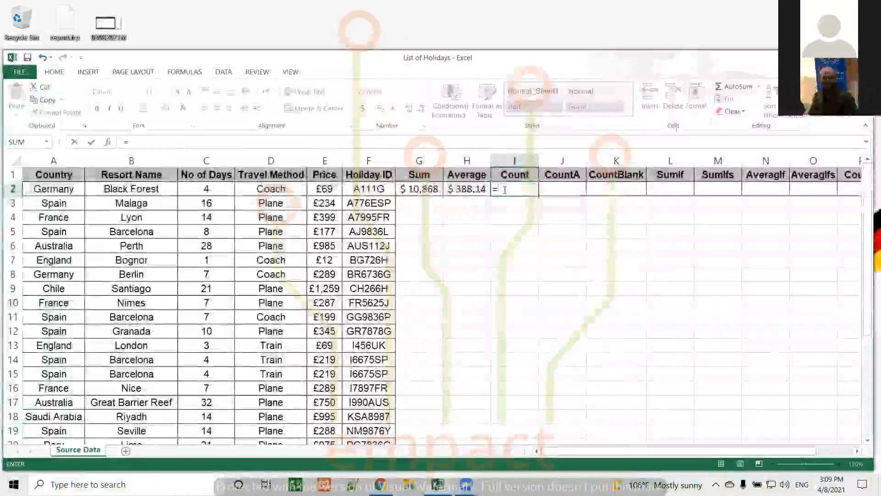
pyautogui.write('count(')
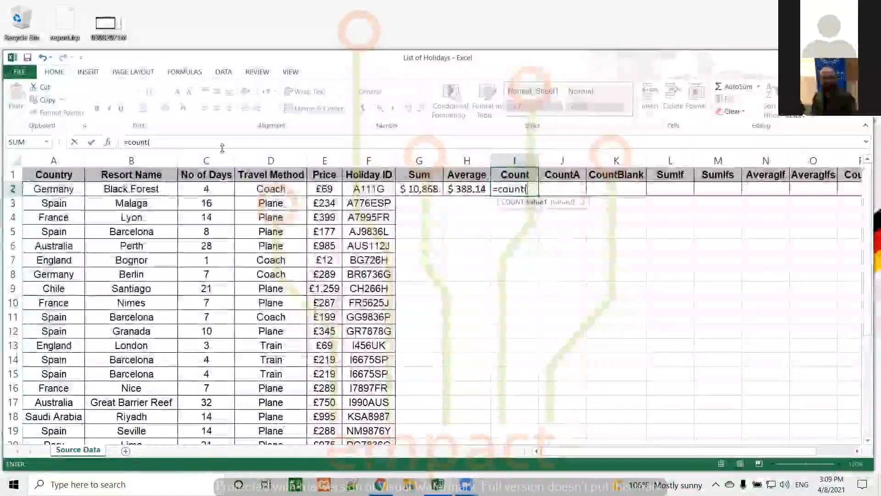
pyautogui.write('a2')
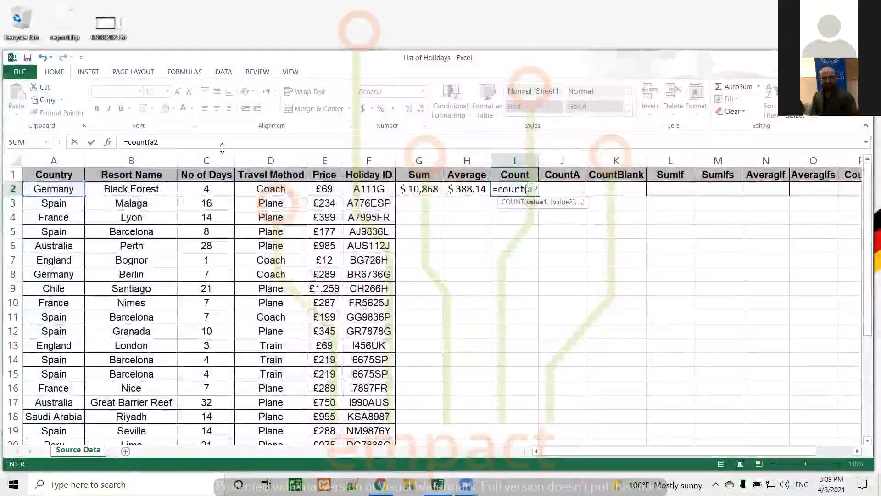
pyautogui.write(':a')
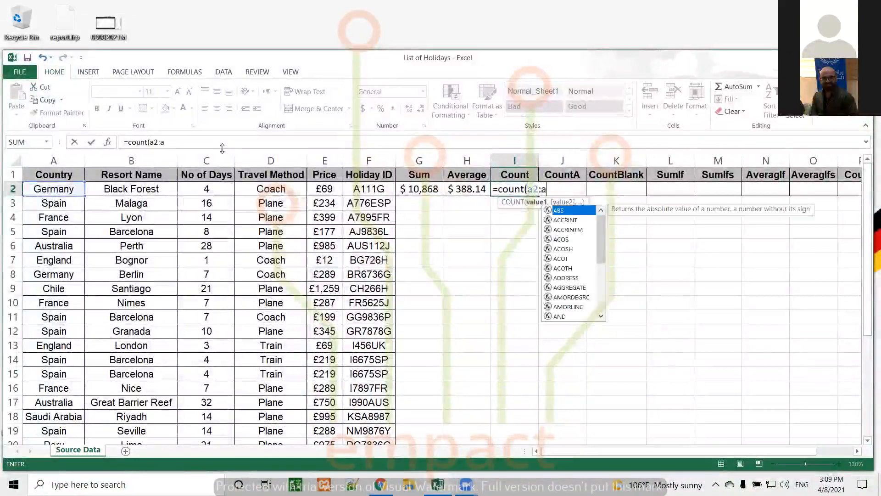
pyautogui.write('29')
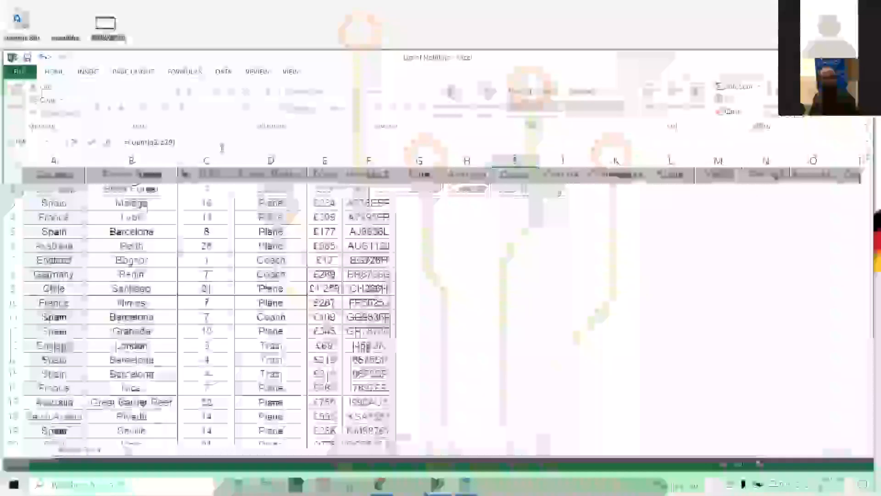
pyautogui.press('Return')
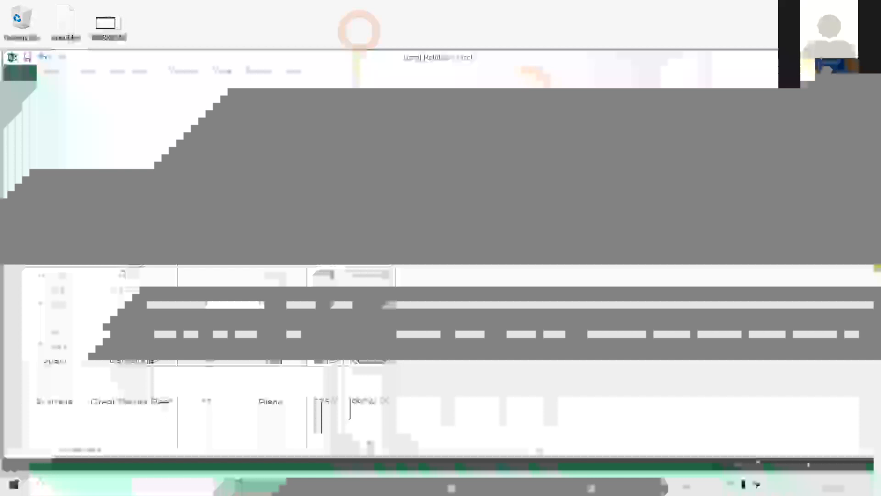
pyautogui.press('Up')
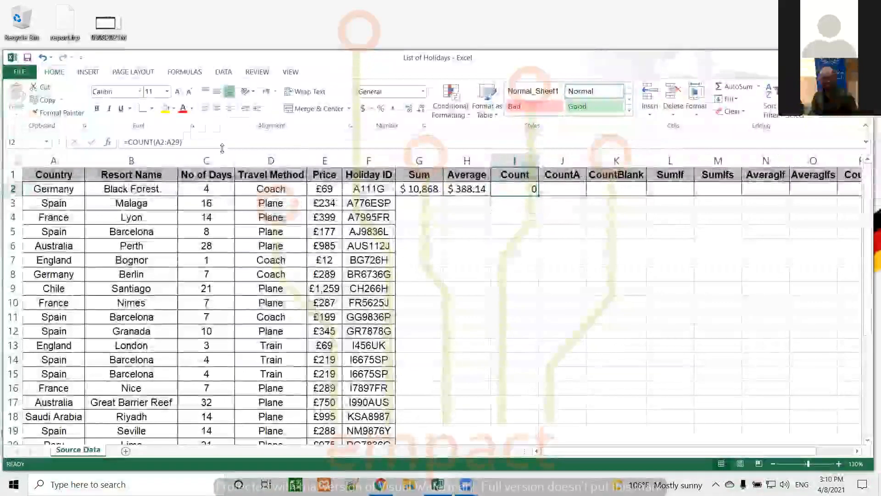
# Step: Change I2's formula to =COUNT(C2:C29), counting the No of Days values to give 28
pyautogui.click(179, 142)
pyautogui.press('BackSpace')
pyautogui.press('BackSpace')
pyautogui.press('BackSpace')
pyautogui.press('BackSpace')
pyautogui.press('BackSpace')
pyautogui.press('BackSpace')
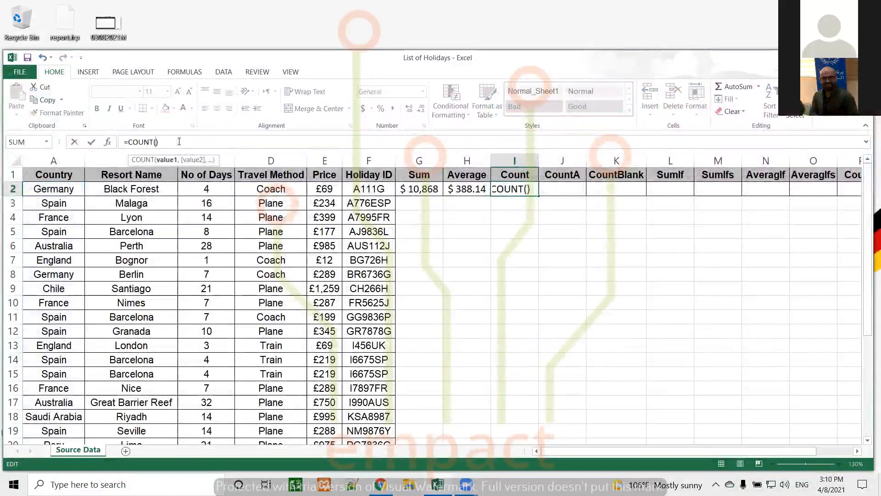
pyautogui.write('c2:')
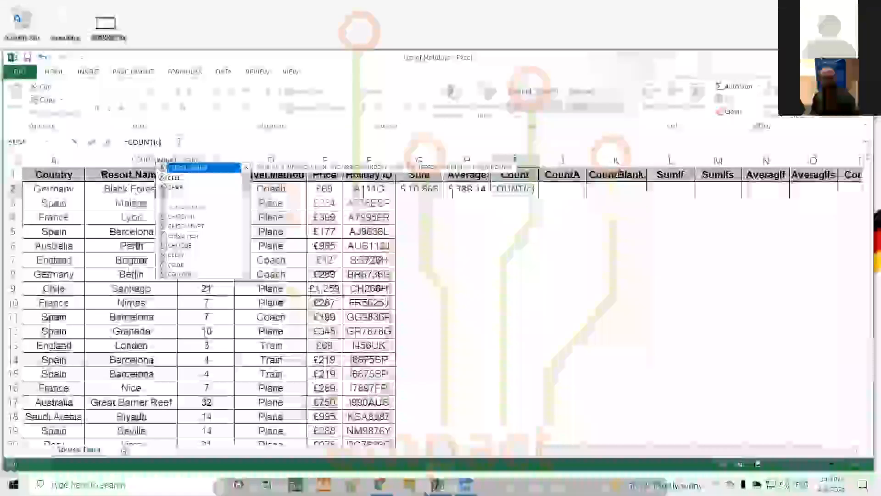
pyautogui.write('c29')
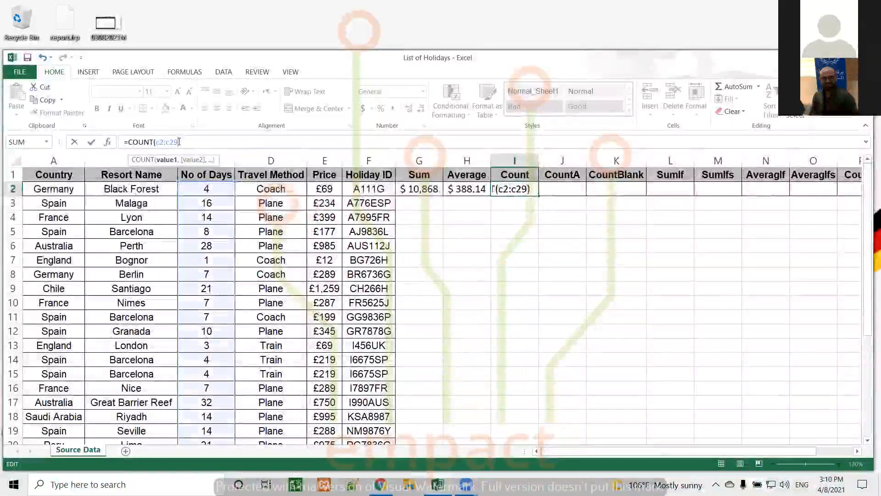
pyautogui.click(189, 142)
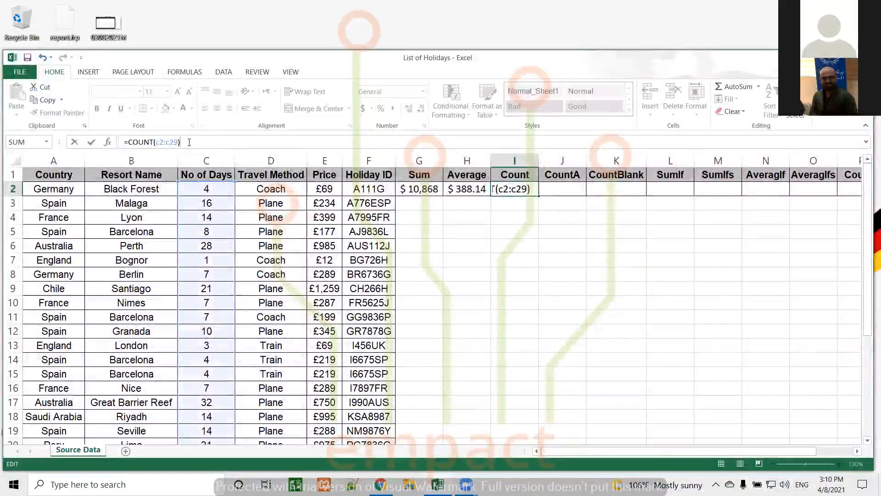
pyautogui.press('Return')
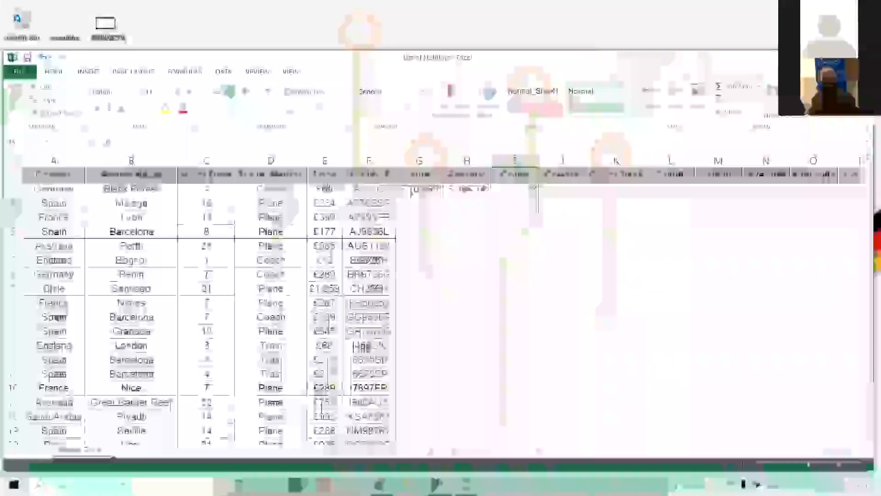
pyautogui.click(508, 188)
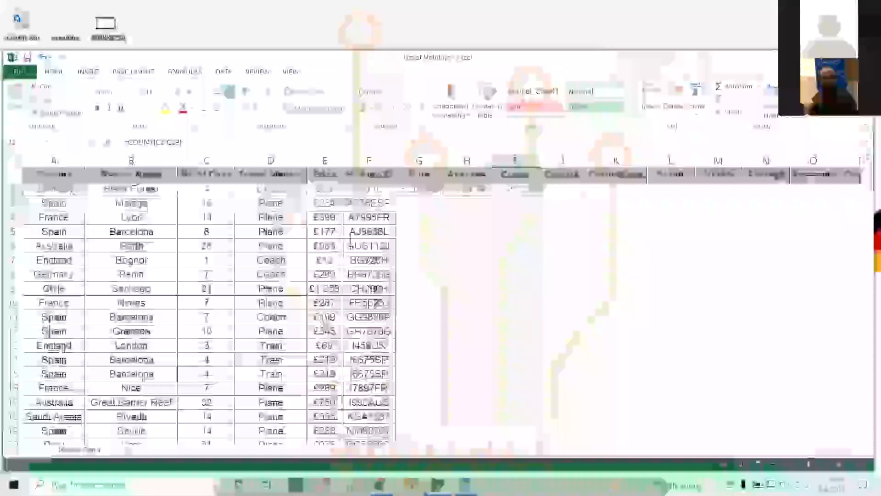
pyautogui.click(552, 189)
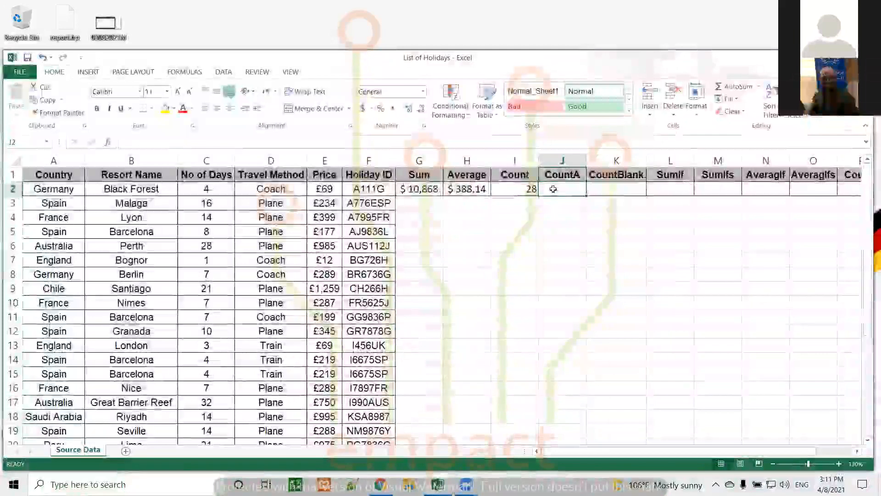
# Step: Enter =counta(a2:a29) in J2, returning 28 non-empty Country cells
pyautogui.write('=')
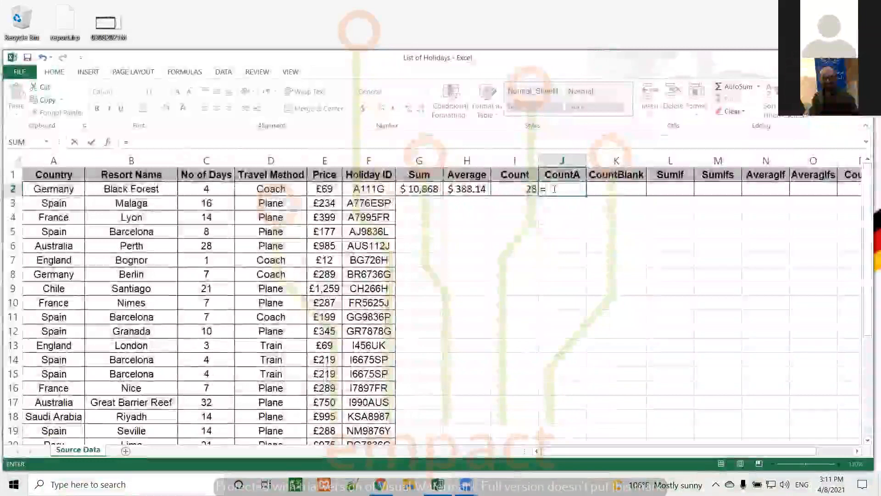
pyautogui.write('c')
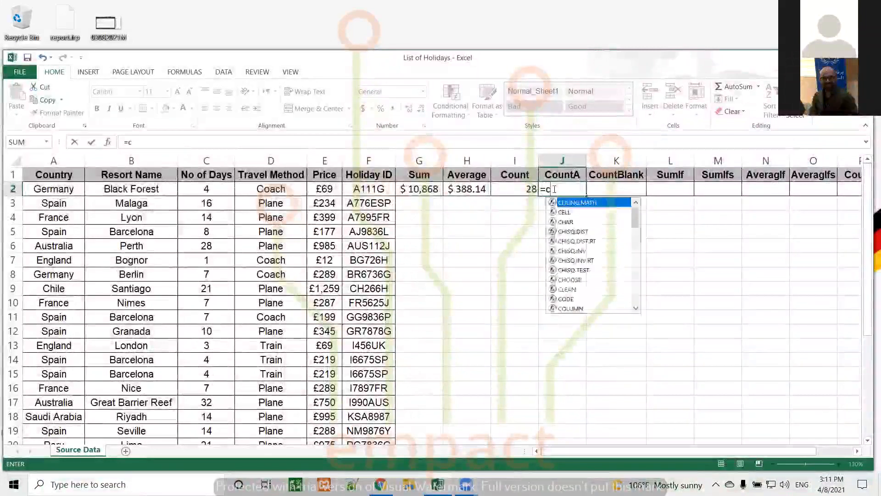
pyautogui.write('ounta')
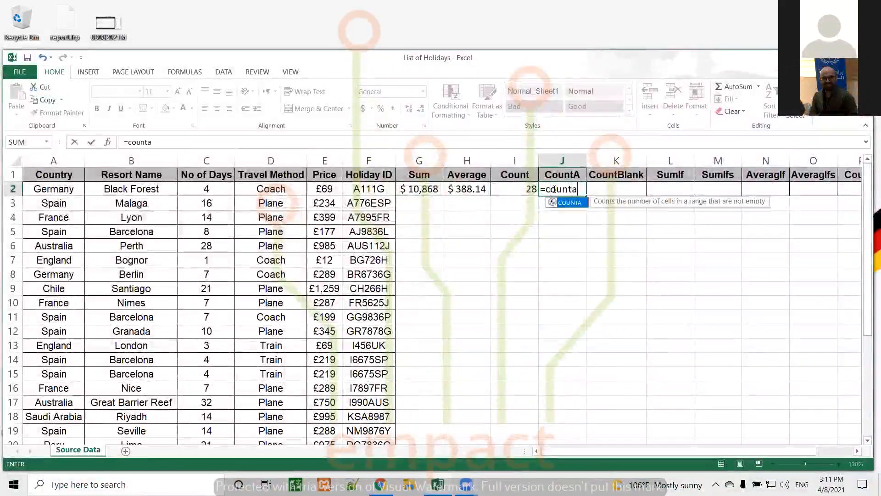
pyautogui.write('(')
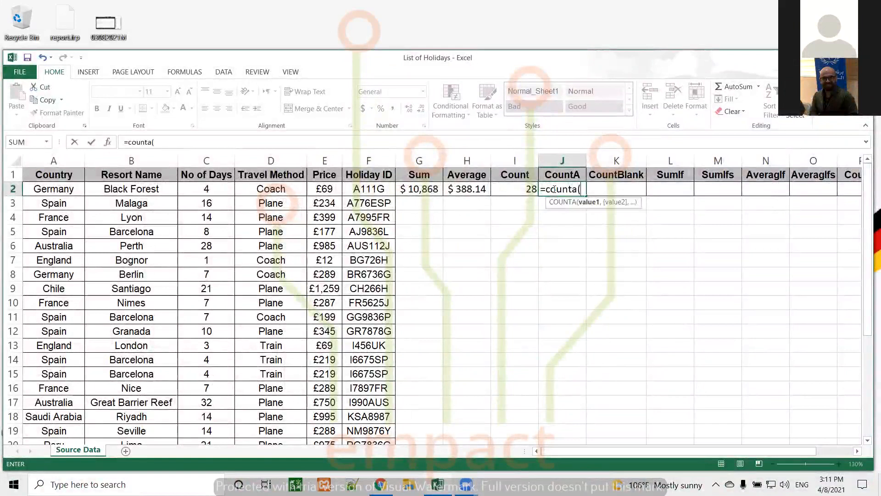
pyautogui.write('a2:a')
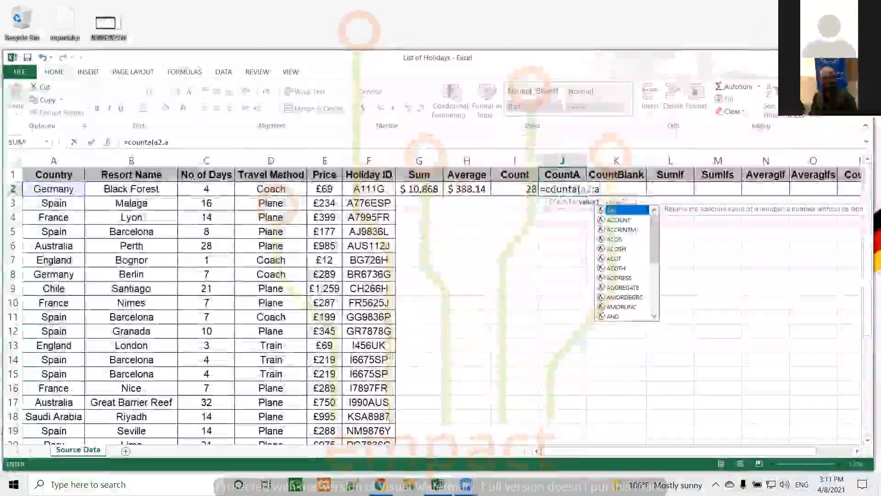
pyautogui.write('29)')
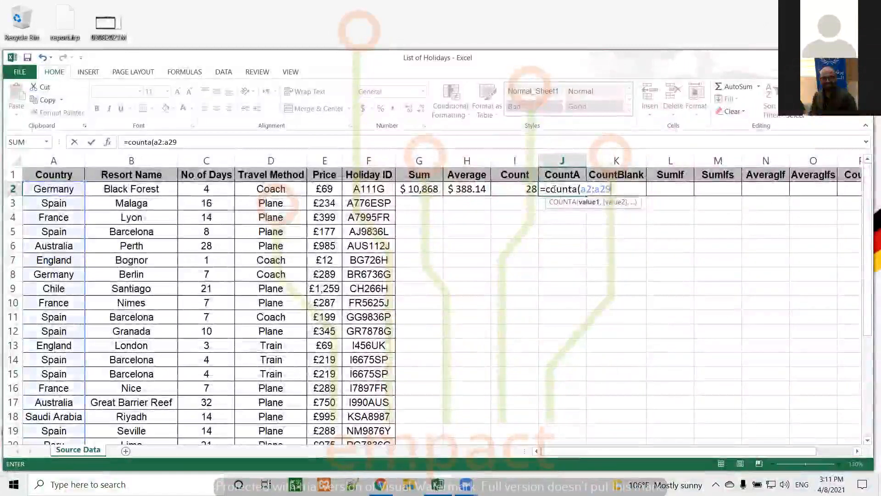
pyautogui.press('Return')
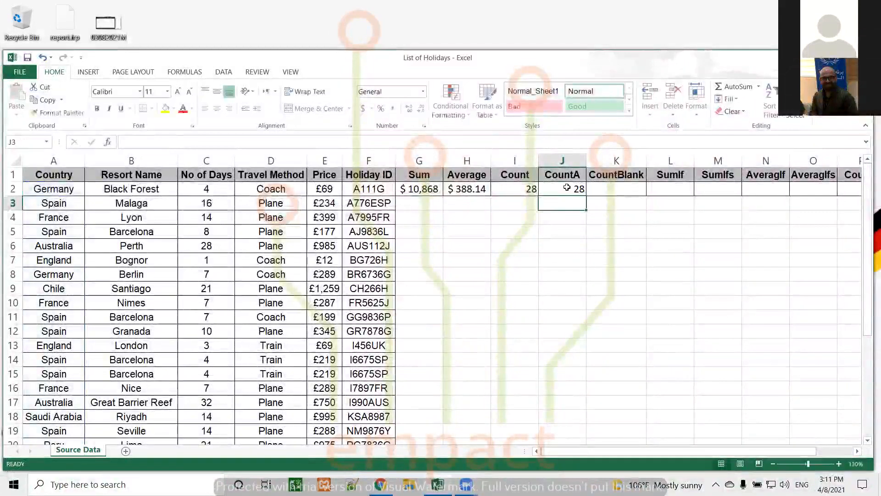
pyautogui.click(570, 189)
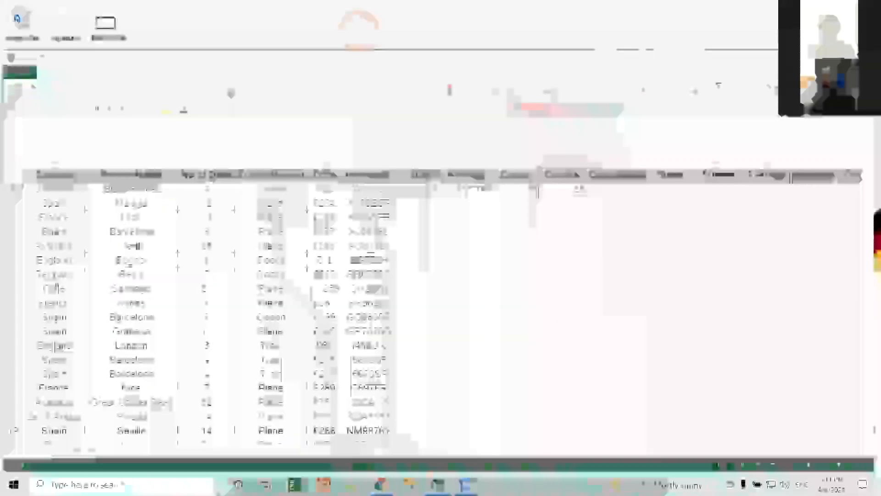
pyautogui.click(64, 274)
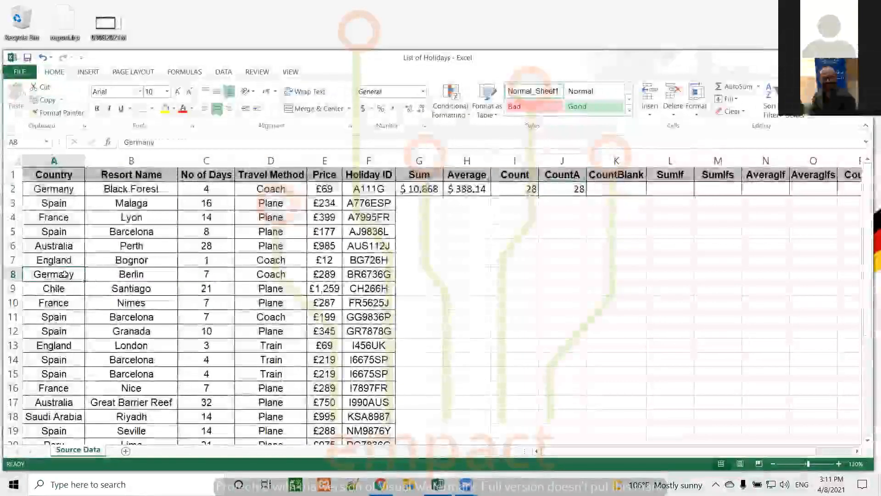
# Step: Clear Germany from Country cell A8 so the CountA result in J2 drops to 27
pyautogui.press('Delete')
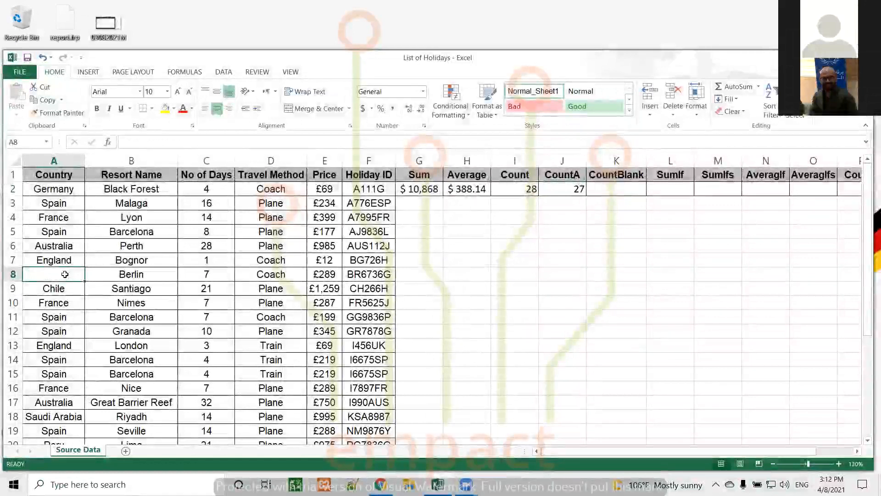
pyautogui.click(562, 186)
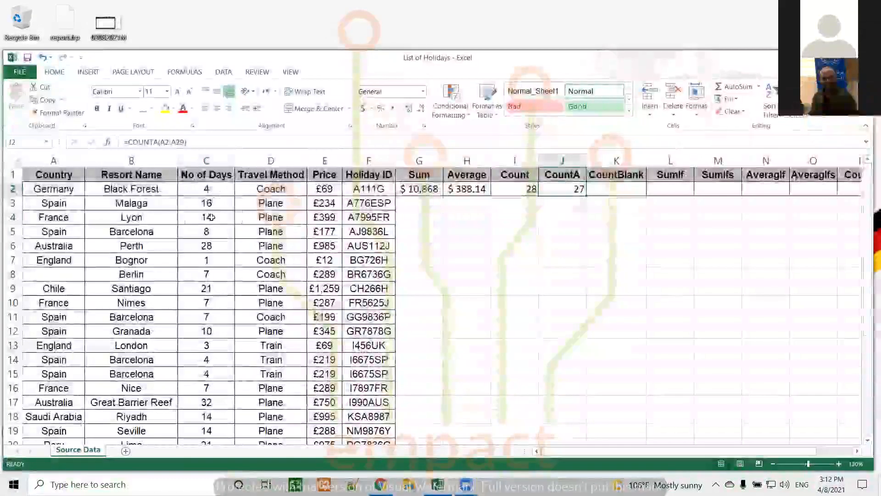
pyautogui.click(211, 217)
pyautogui.press('Delete')
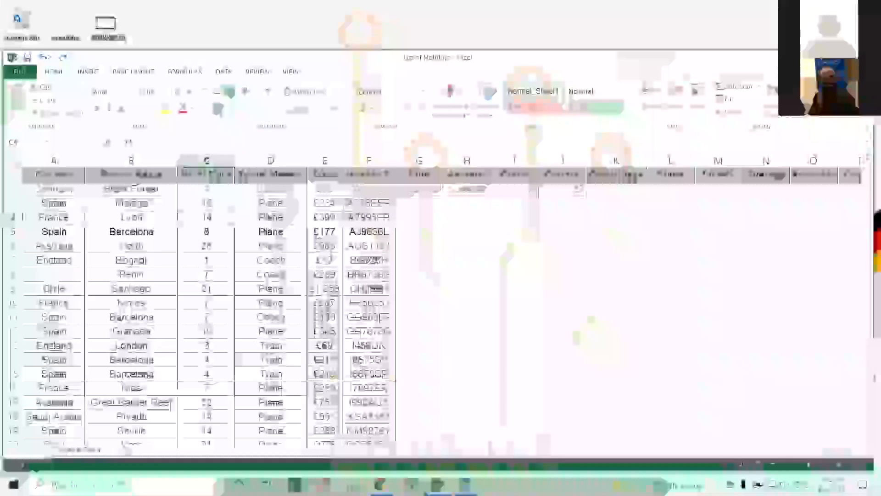
pyautogui.click(601, 189)
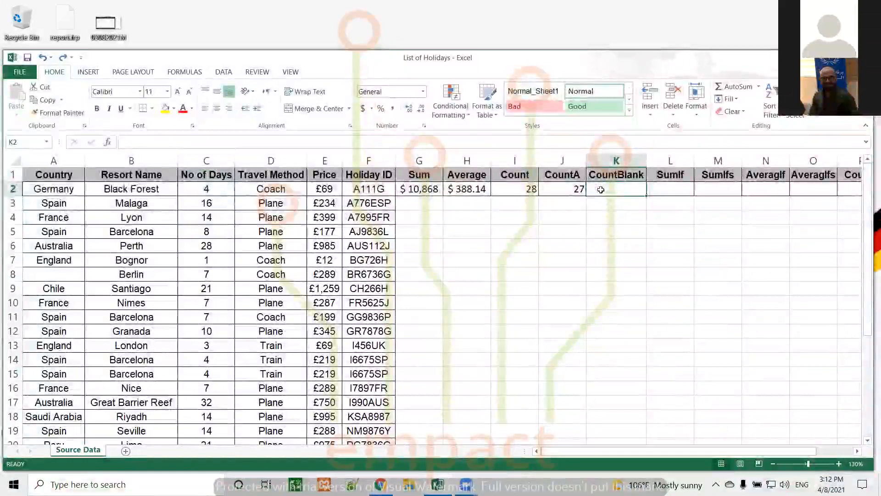
# Step: Enter =COUNTBLANK(A2:A29) in K2, returning 1 for the emptied Country cell
pyautogui.write('cou')
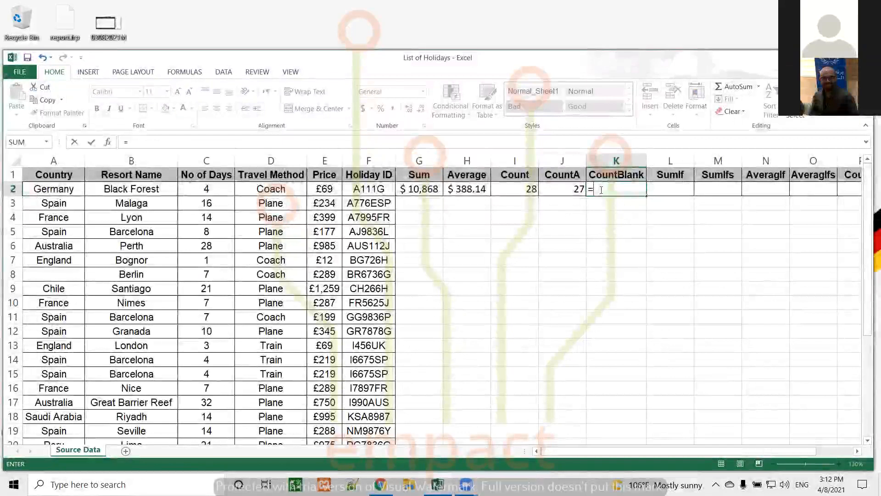
pyautogui.write('countbla')
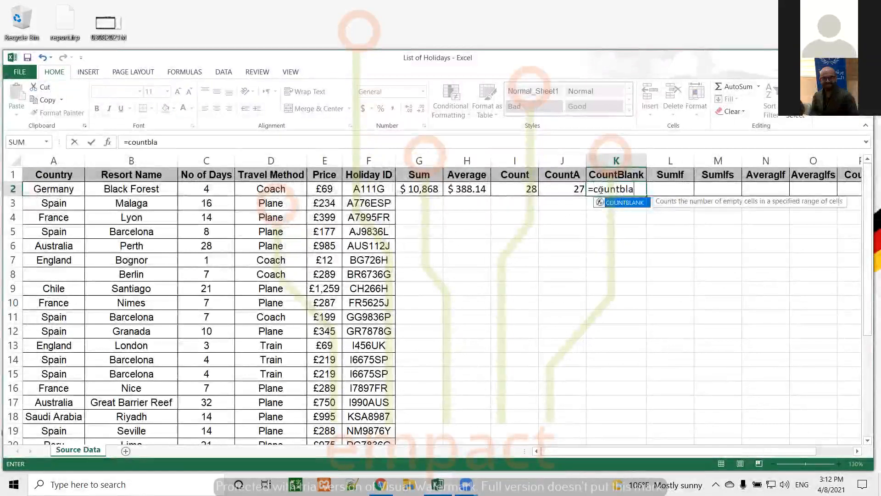
pyautogui.write('nk(')
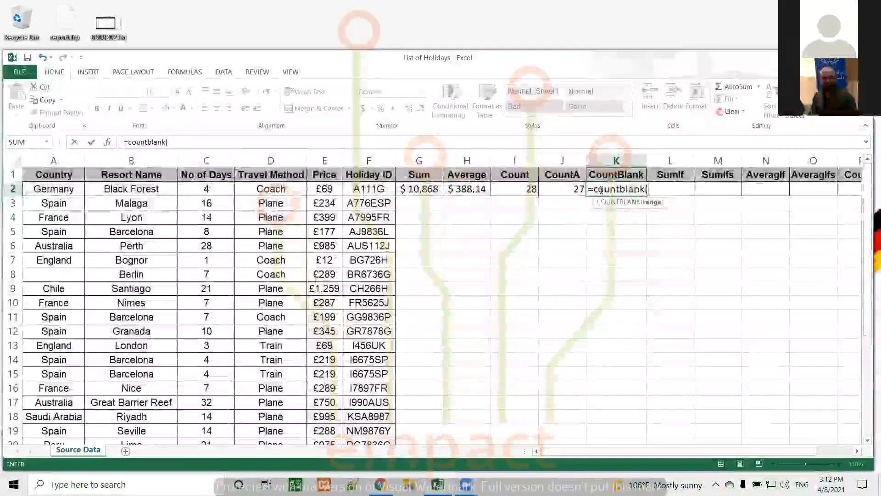
pyautogui.write('a2')
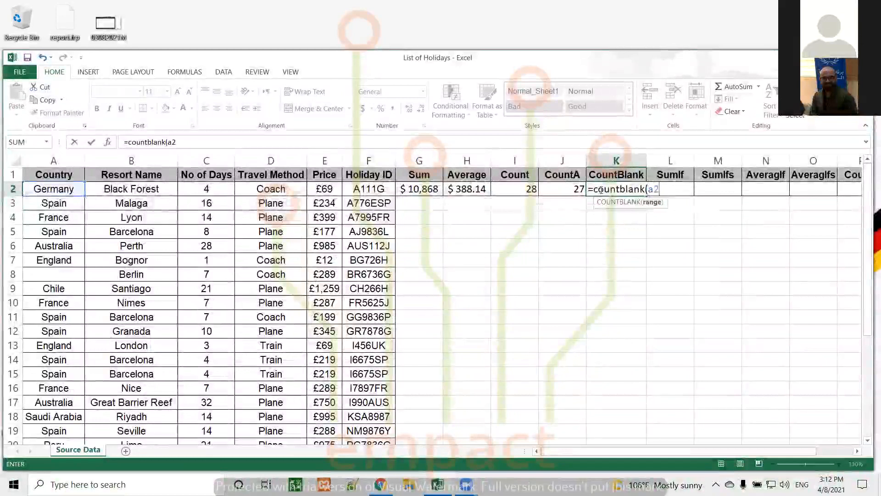
pyautogui.write(':a2')
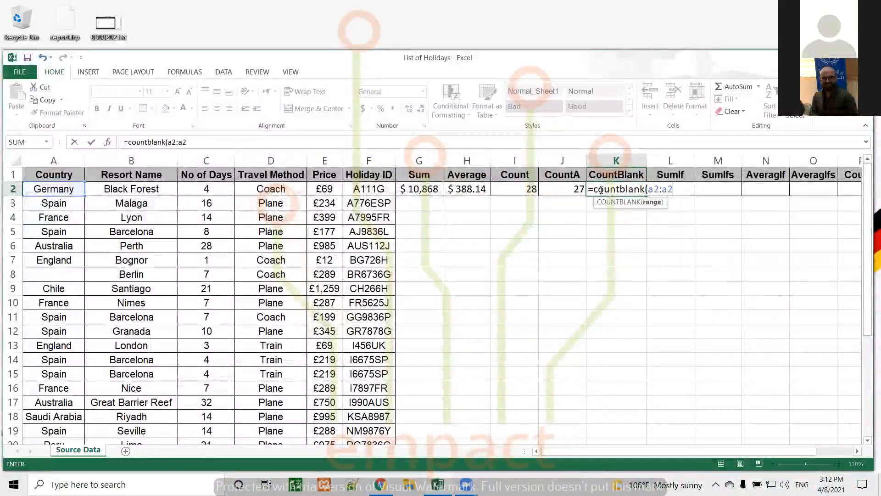
pyautogui.write('9)')
pyautogui.press('Return')
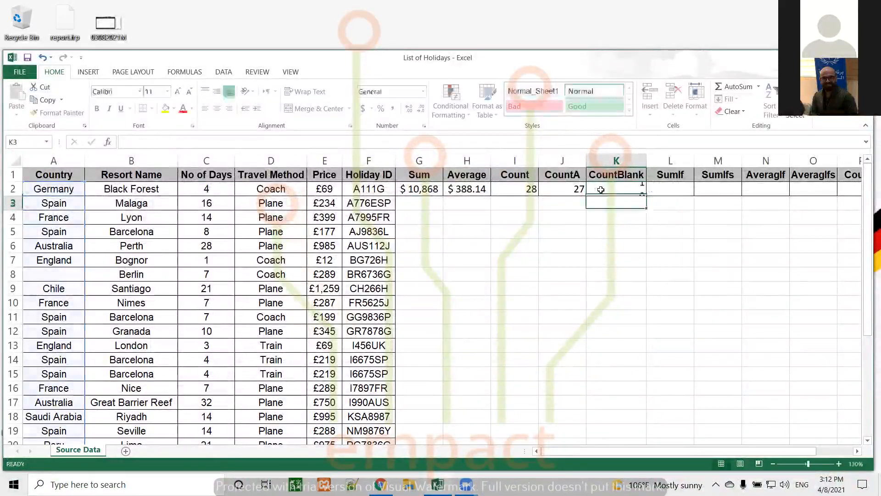
pyautogui.click(615, 188)
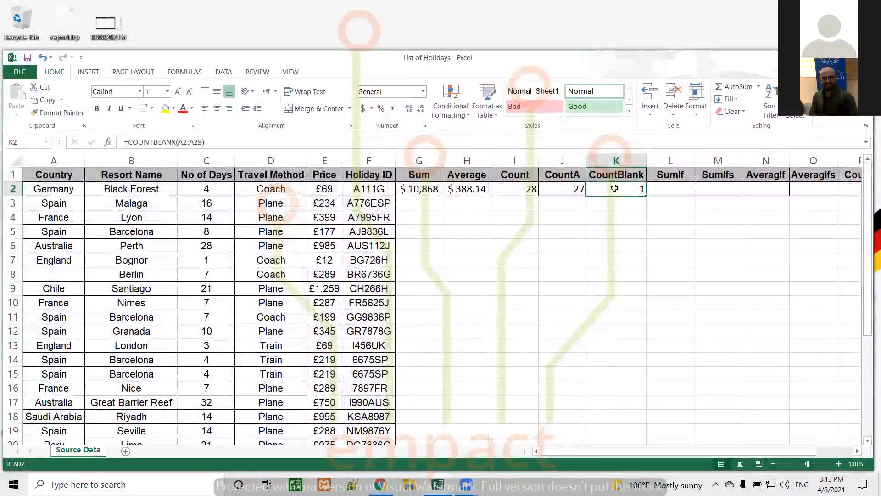
pyautogui.click(370, 331)
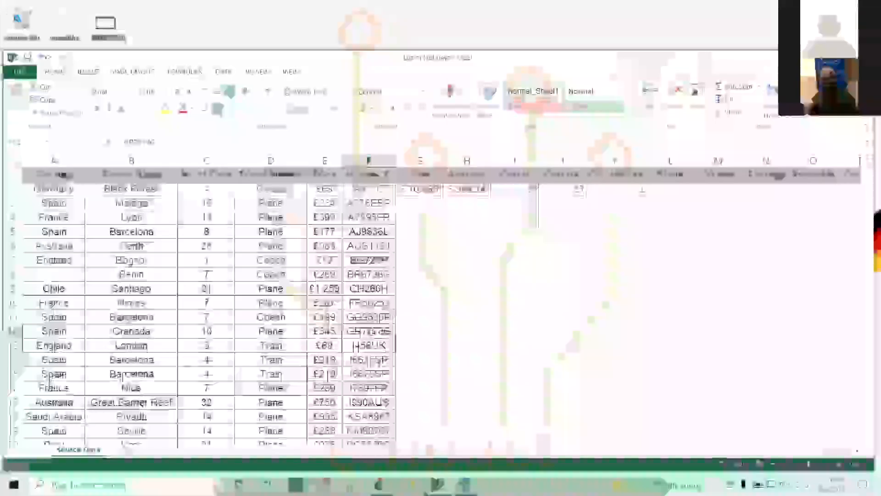
# Step: Clear the £69 London price in E13 and change K2 to =COUNTBLANK(A2:F29), giving 2
pyautogui.click(326, 344)
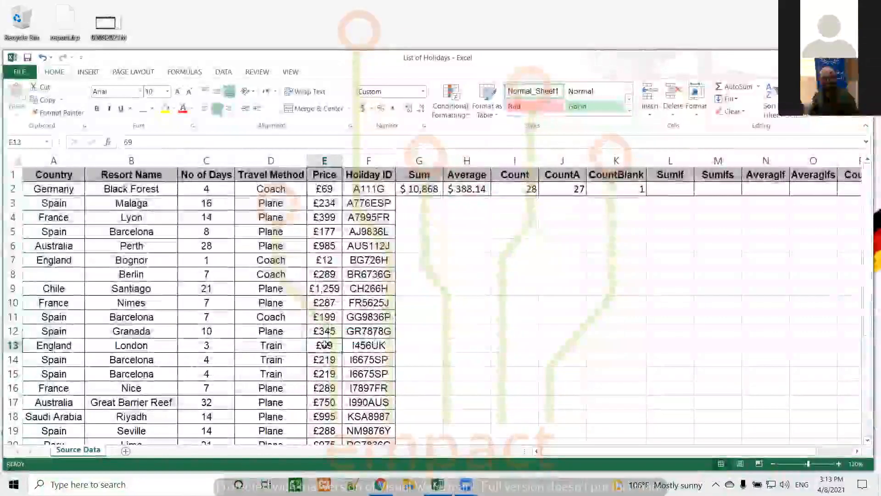
pyautogui.press('Delete')
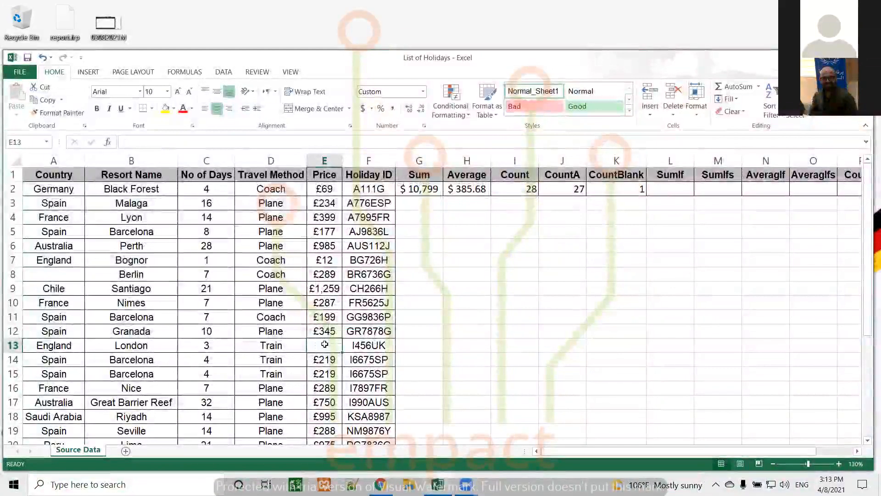
pyautogui.click(614, 187)
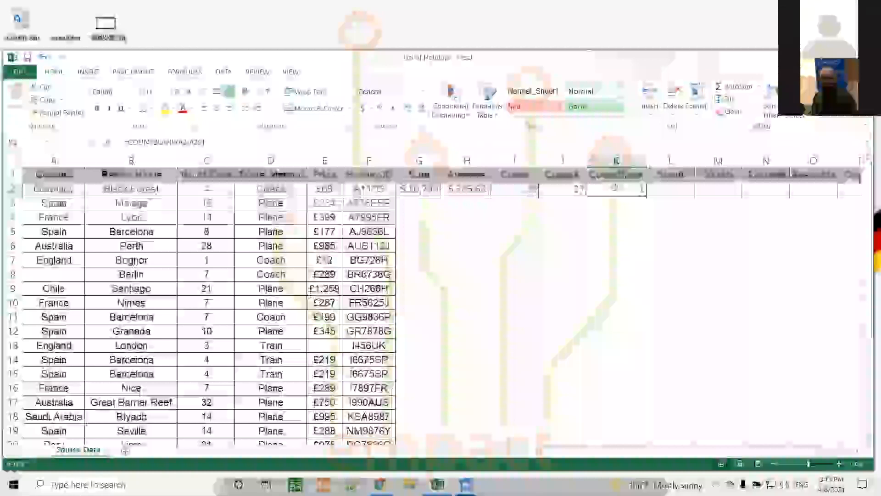
pyautogui.click(202, 142)
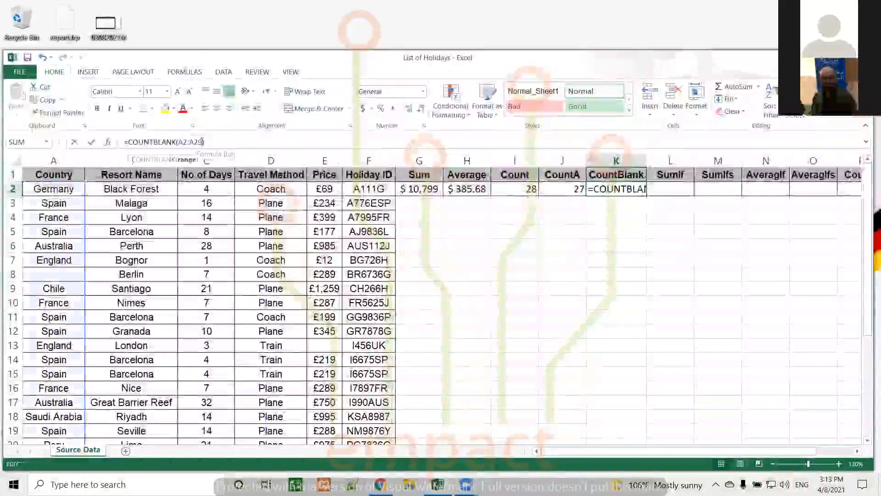
pyautogui.press('BackSpace')
pyautogui.press('BackSpace')
pyautogui.press('BackSpace')
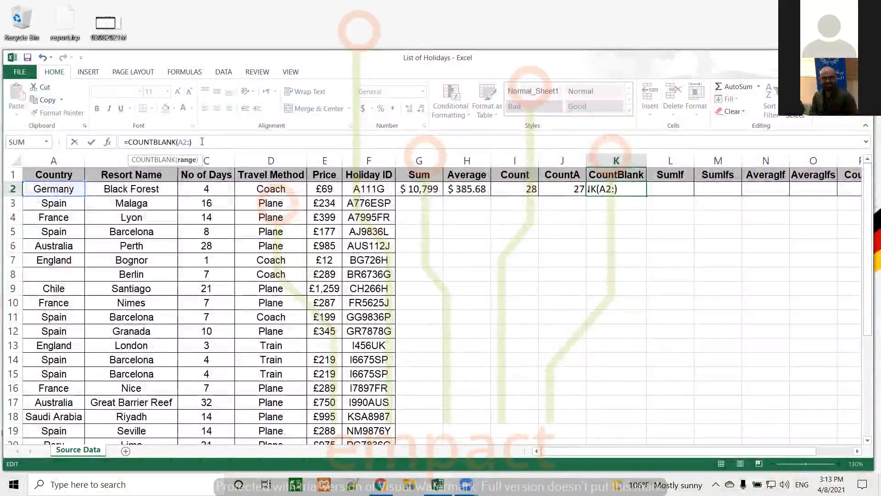
pyautogui.write('f29')
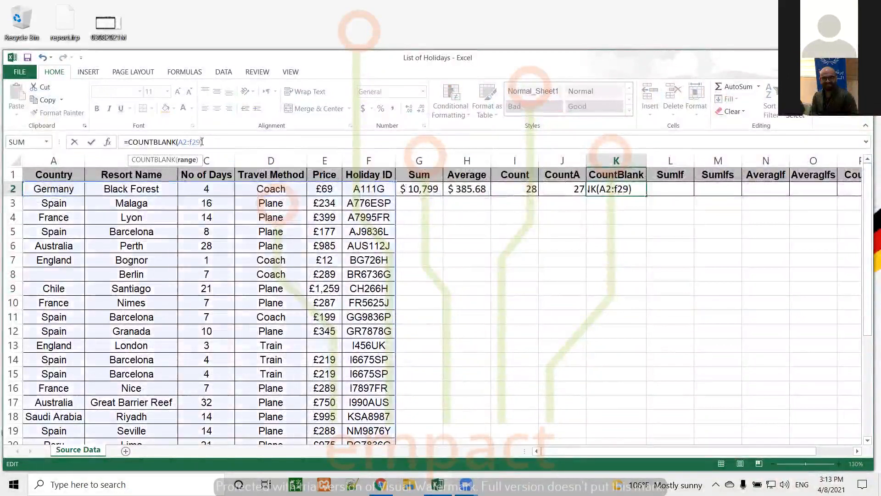
pyautogui.click(204, 142)
pyautogui.press('Return')
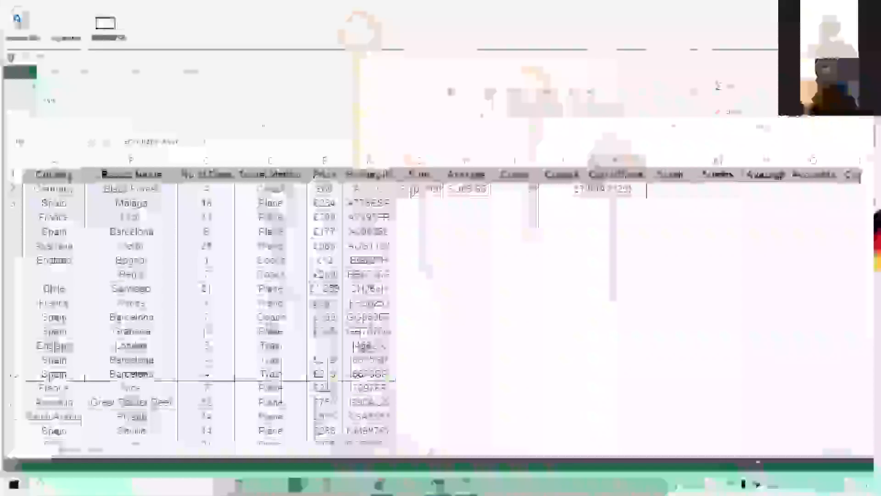
pyautogui.click(632, 191)
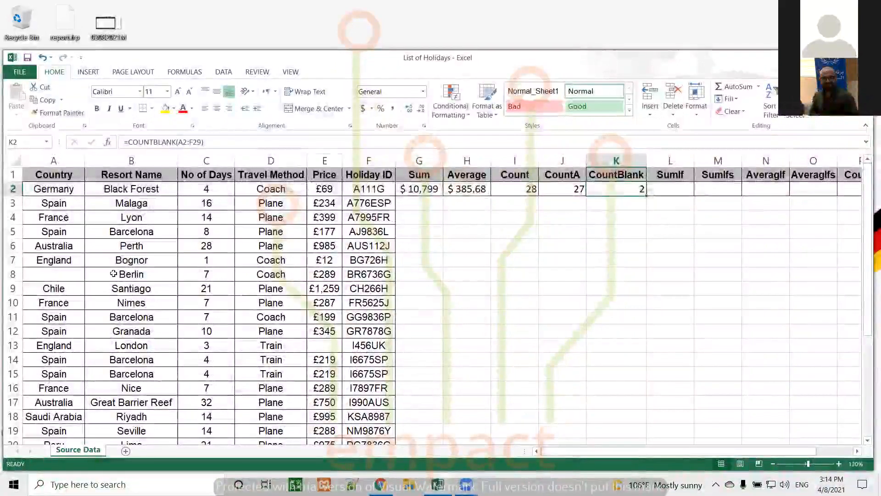
# Step: Type Germany back into the empty Country cell A8
pyautogui.click(63, 277)
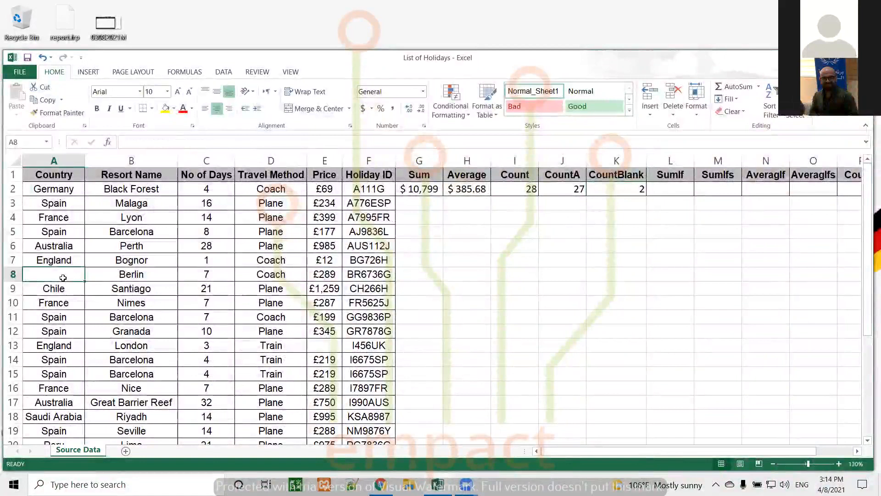
pyautogui.click(106, 276)
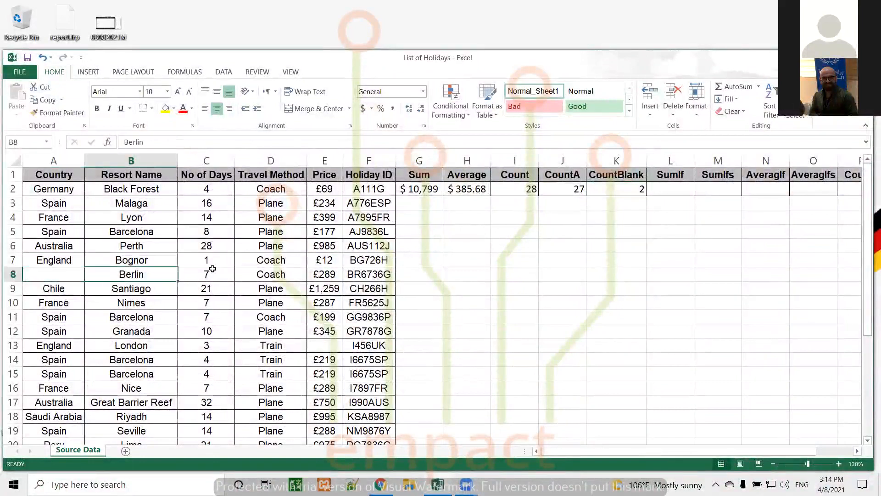
pyautogui.click(213, 271)
pyautogui.click(263, 273)
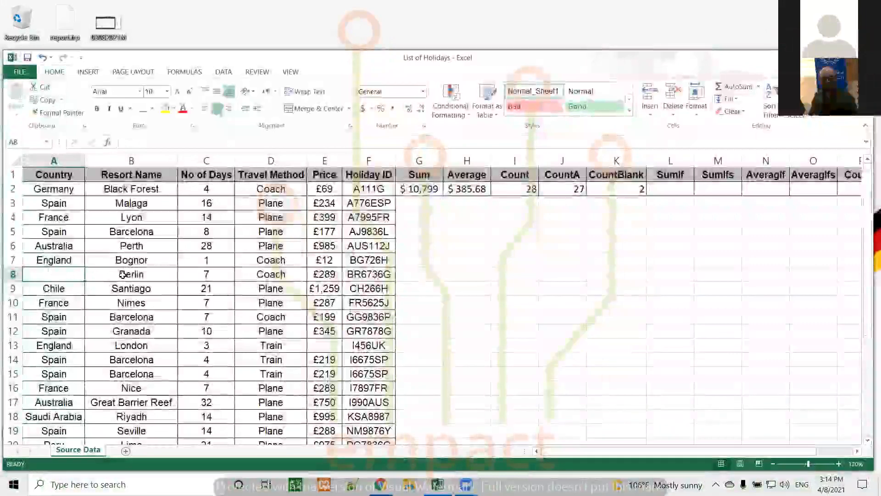
pyautogui.click(122, 274)
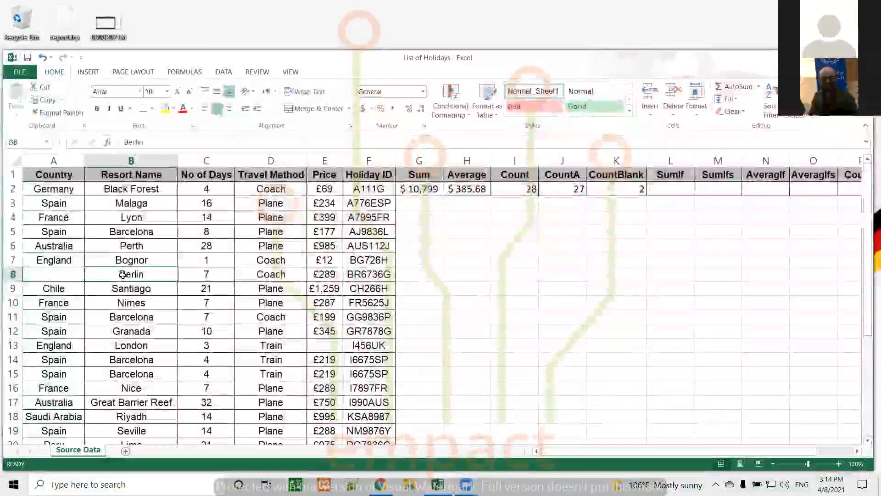
pyautogui.click(71, 272)
pyautogui.write('Germany')
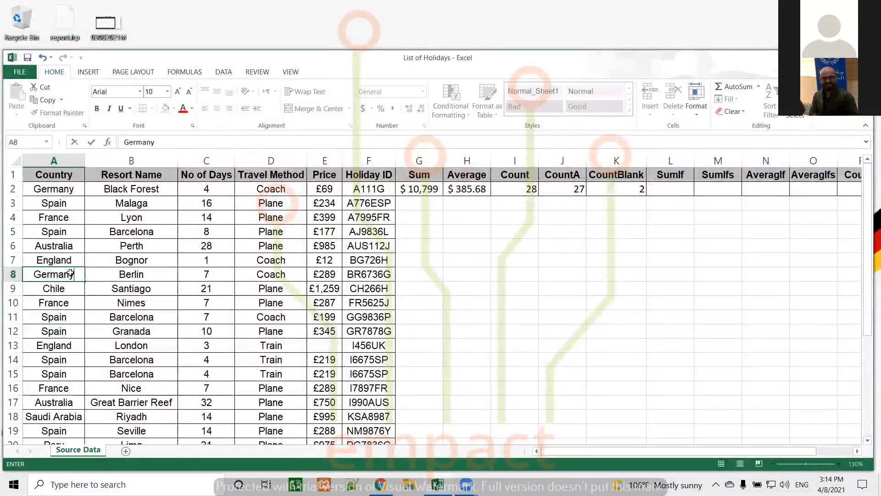
# Step: Re-enter 69 as the E13 price, bringing CountBlank in K2 back to 0
pyautogui.click(335, 348)
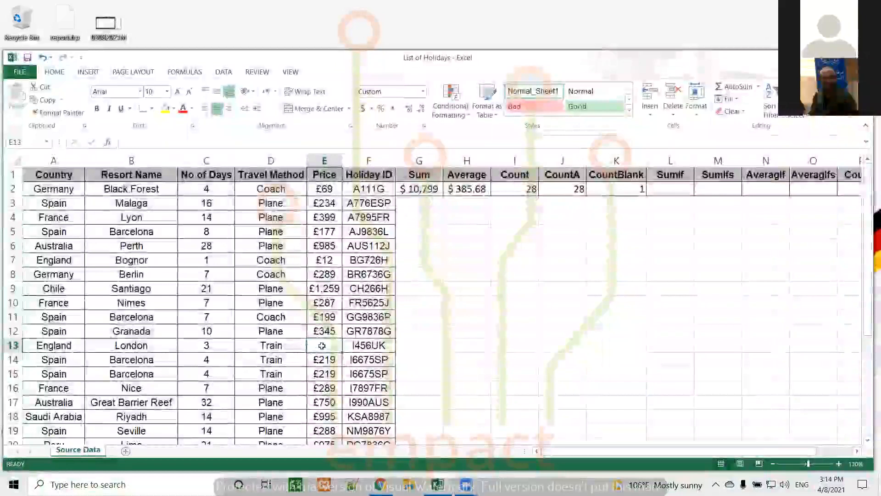
pyautogui.write('69')
pyautogui.press('Return')
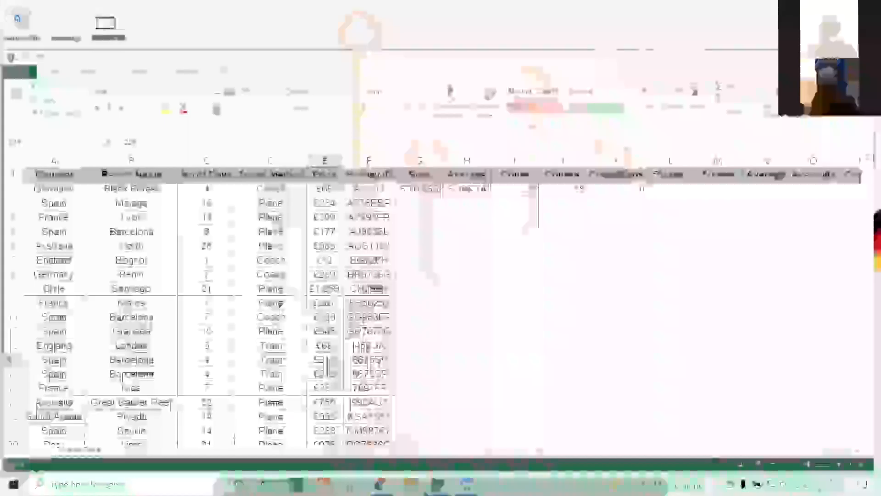
pyautogui.click(631, 187)
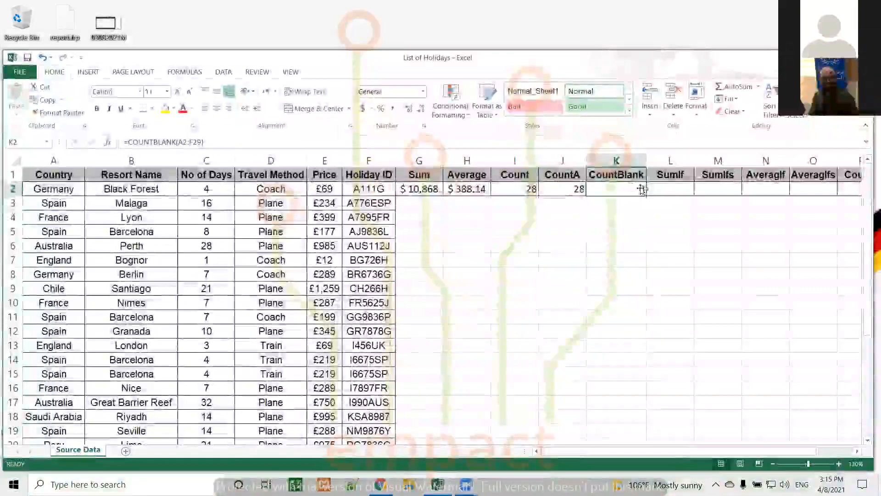
pyautogui.click(664, 188)
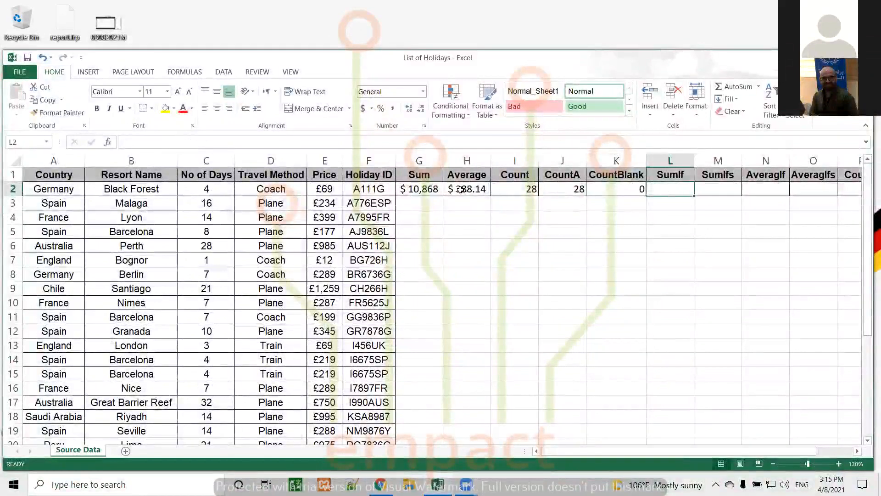
pyautogui.click(430, 190)
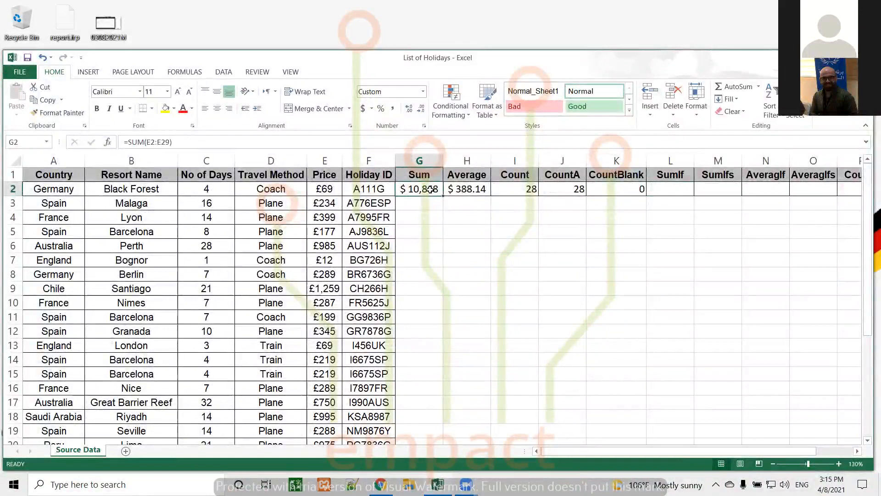
pyautogui.click(459, 191)
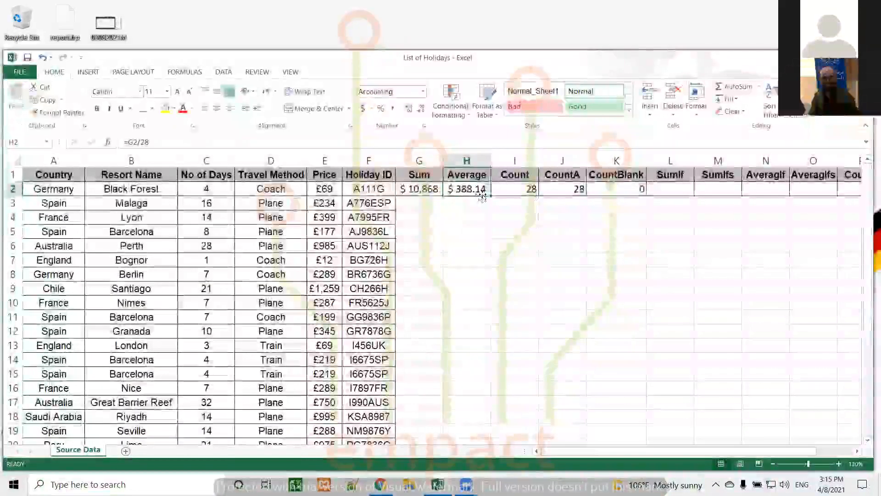
pyautogui.click(509, 189)
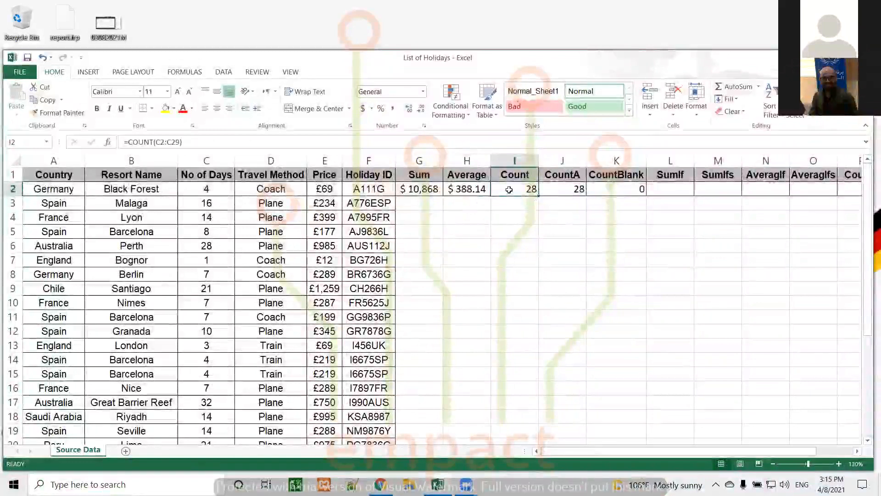
pyautogui.click(559, 188)
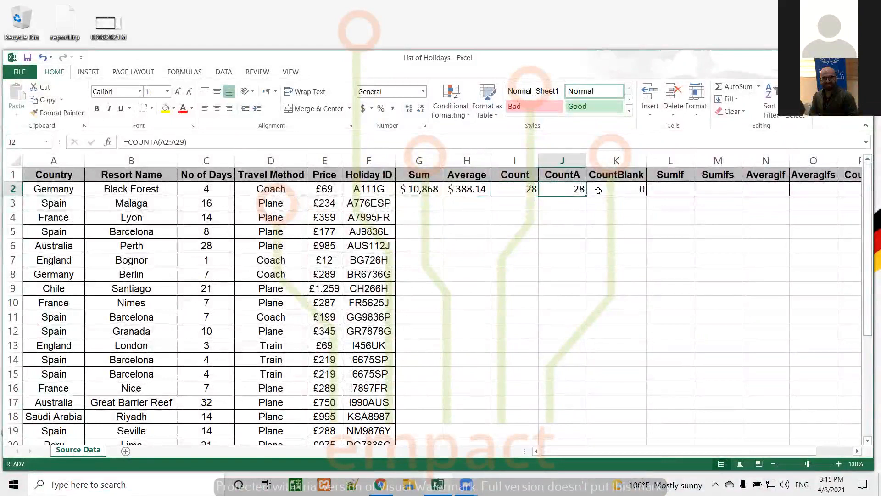
pyautogui.click(604, 190)
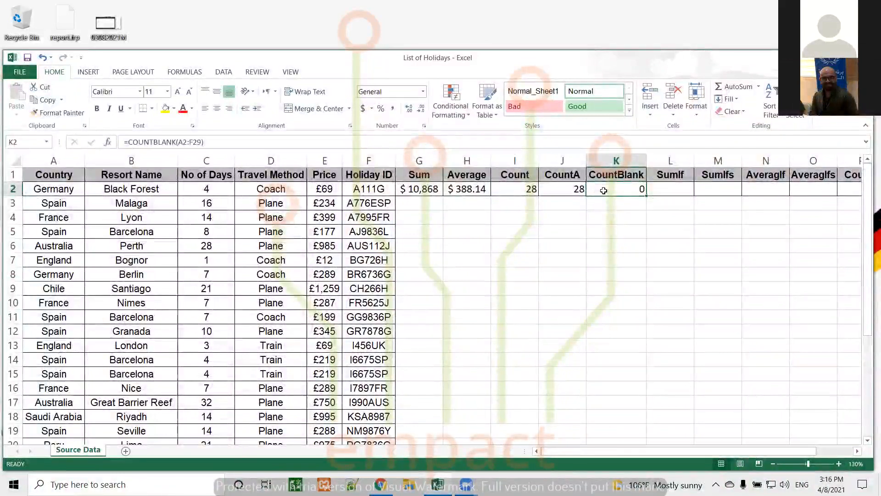
# Step: Select the empty cell L2 under the SumIf heading
pyautogui.click(665, 189)
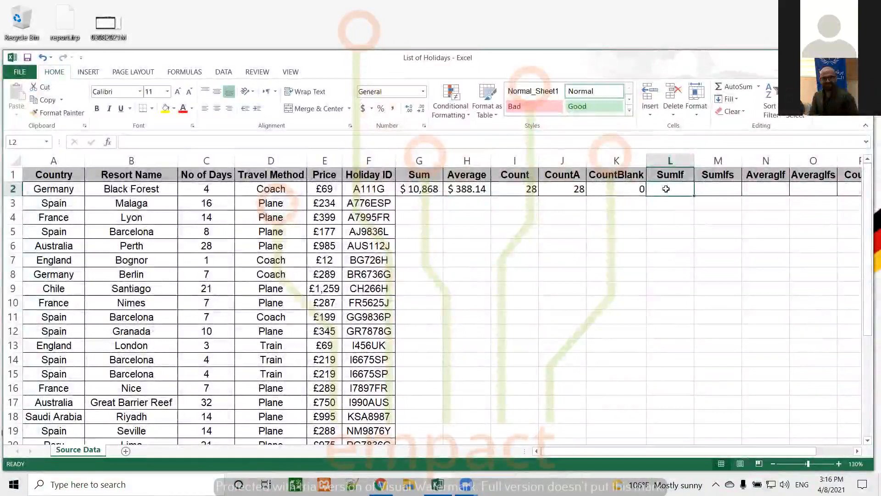
# Step: Start =sumif( in L2 and pick cells from D2 across to E2 as the range
pyautogui.write('=')
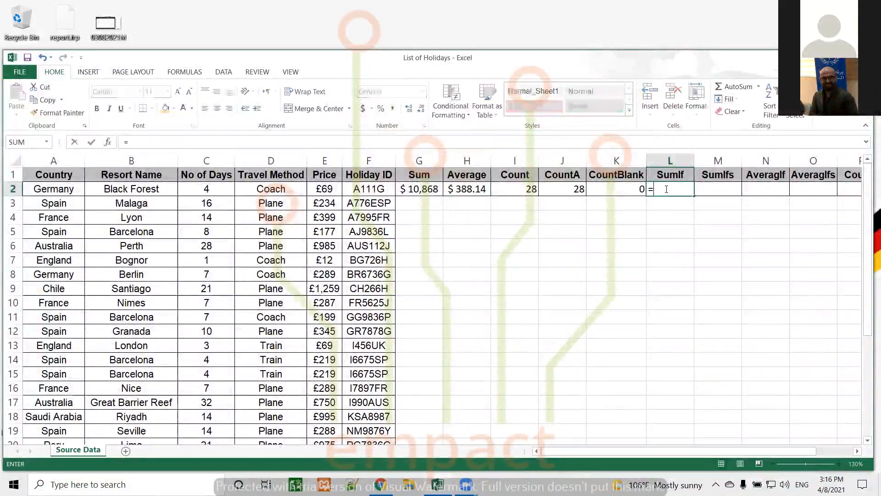
pyautogui.write('sumif')
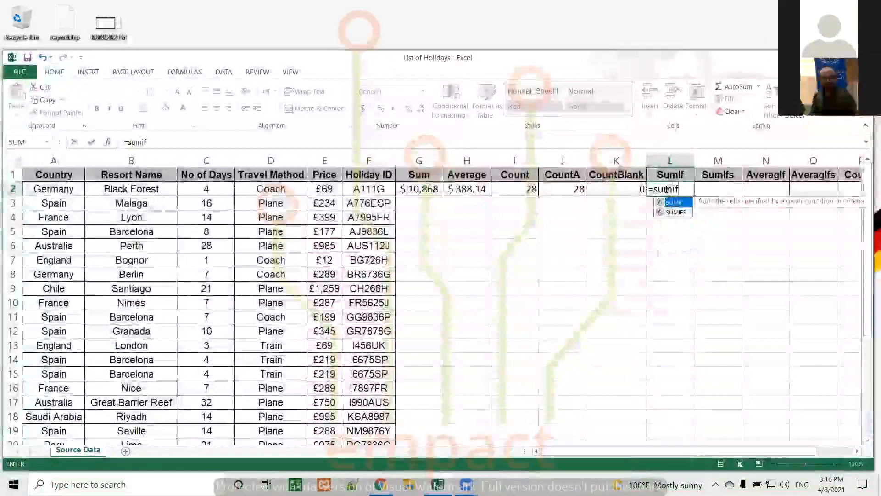
pyautogui.write('(')
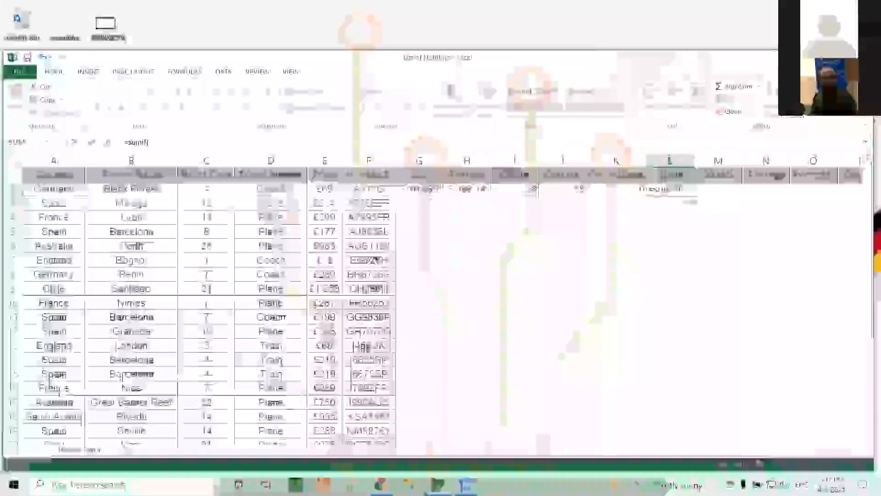
pyautogui.moveTo(205, 188); pyautogui.dragTo(271, 188)
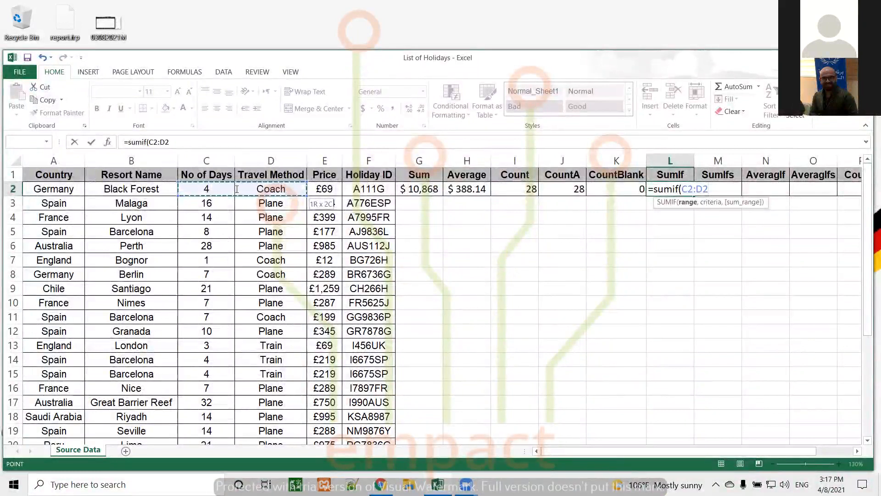
pyautogui.press('BackSpace')
pyautogui.press('BackSpace')
pyautogui.press('BackSpace')
pyautogui.press('BackSpace')
pyautogui.press('BackSpace')
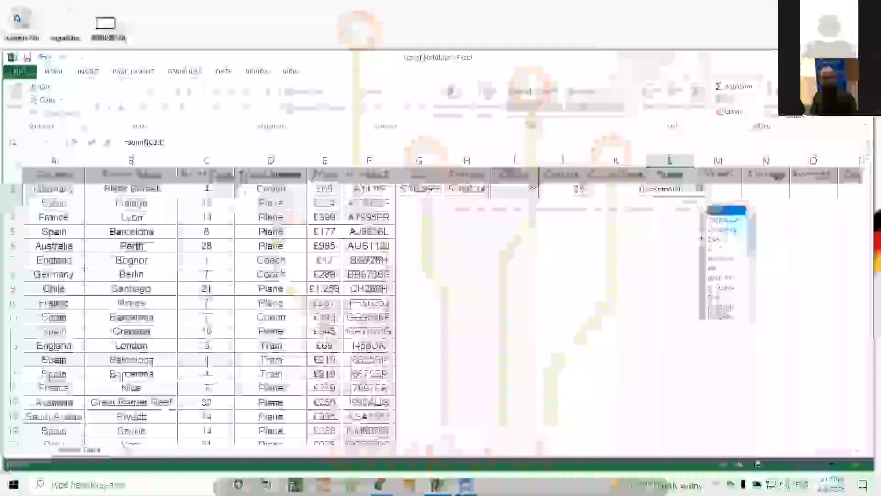
pyautogui.click(276, 189)
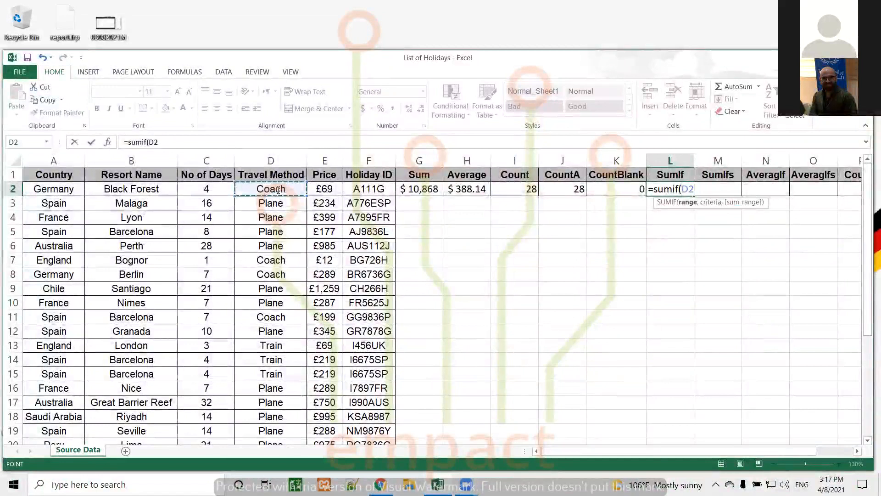
pyautogui.hotkey('shift', 'Right')
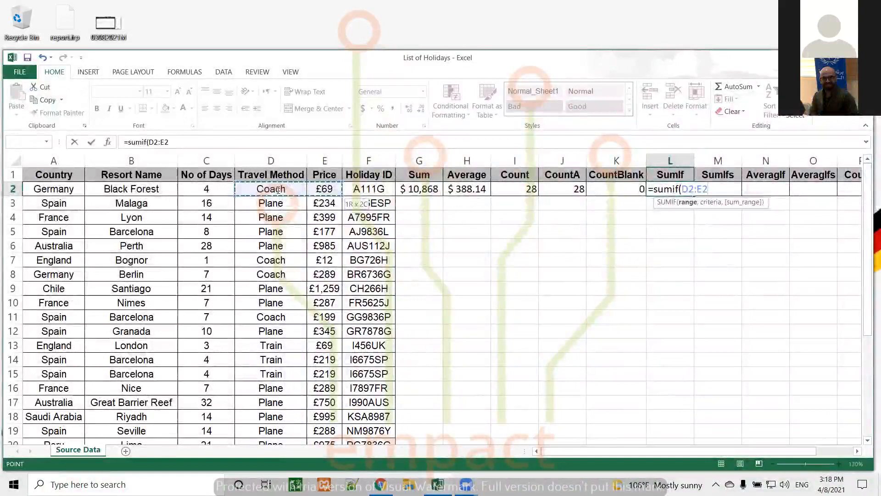
pyautogui.press('Escape')
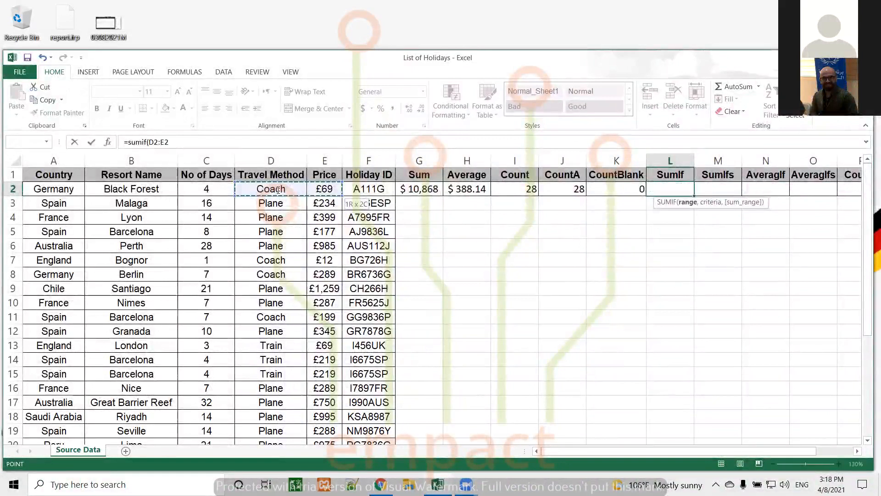
# Step: Type the range as d2:e29 with a comma, and search Windows for On-Screen Keyboard
pyautogui.hotkey('ctrl', 'shift', 'Down')
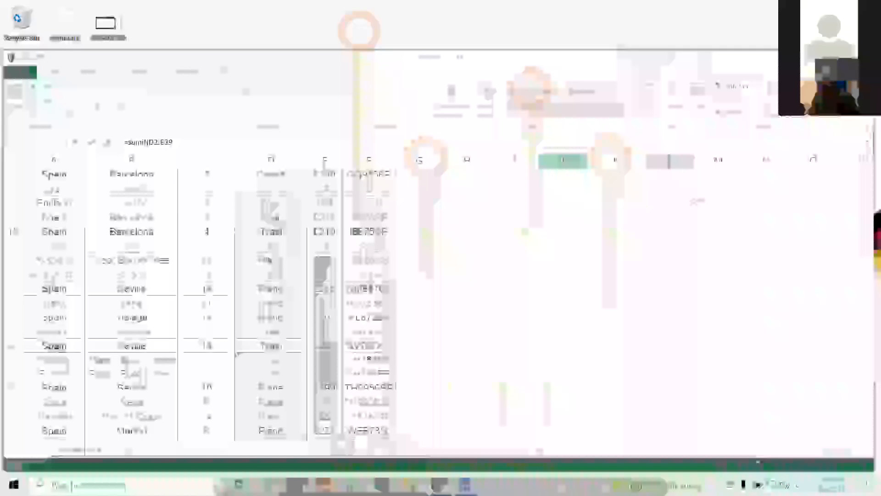
pyautogui.scroll(4, 711, 193)
pyautogui.press('BackSpace')
pyautogui.press('BackSpace')
pyautogui.press('BackSpace')
pyautogui.press('BackSpace')
pyautogui.press('BackSpace')
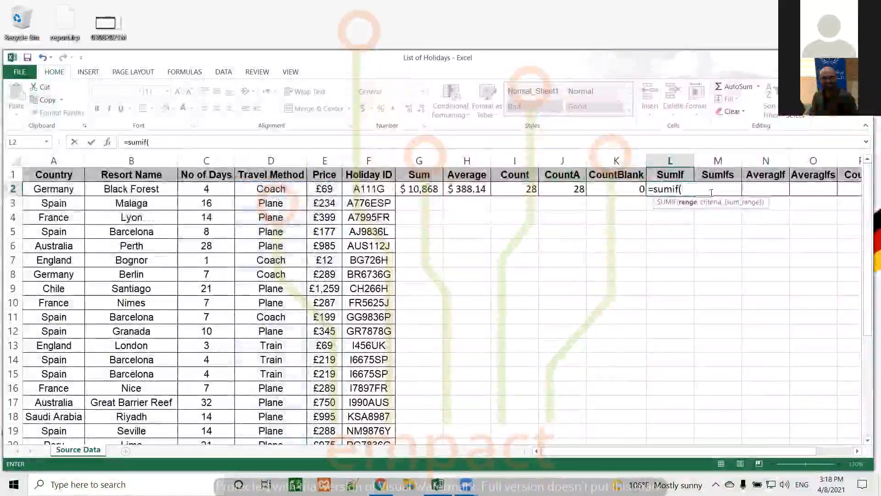
pyautogui.press('BackSpace')
pyautogui.write('d')
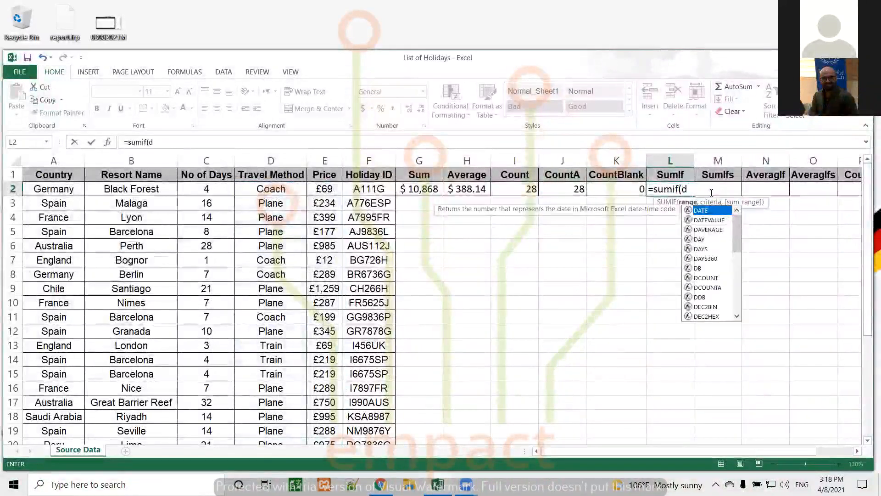
pyautogui.write('2:')
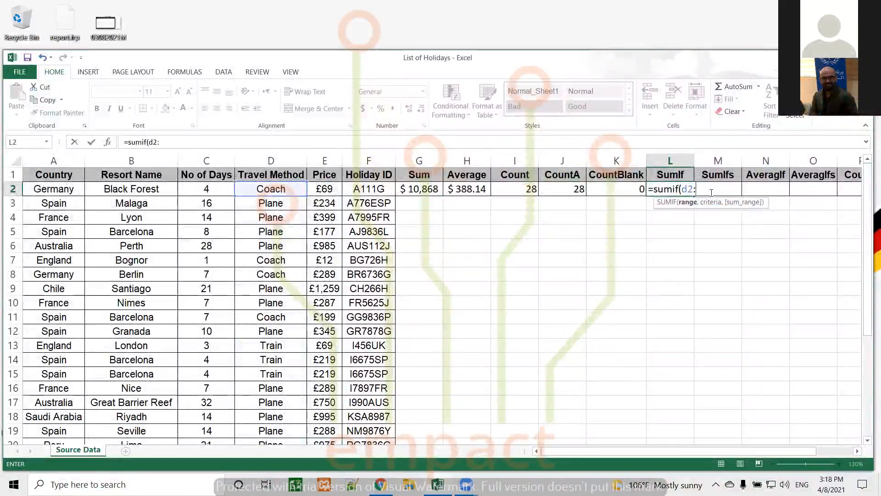
pyautogui.write('e29')
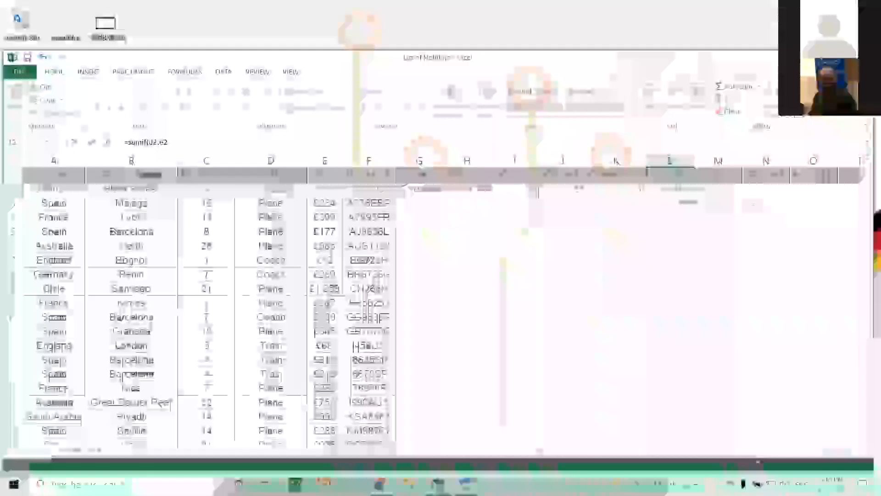
pyautogui.write(',')
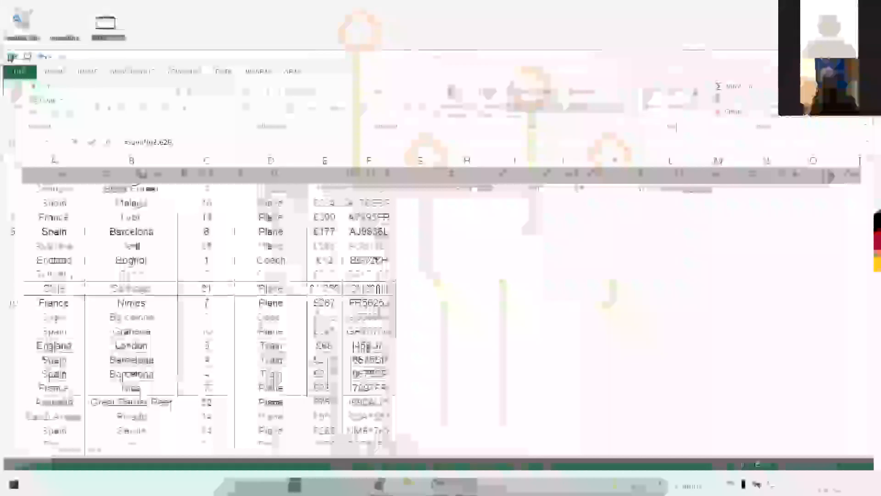
pyautogui.click(110, 484)
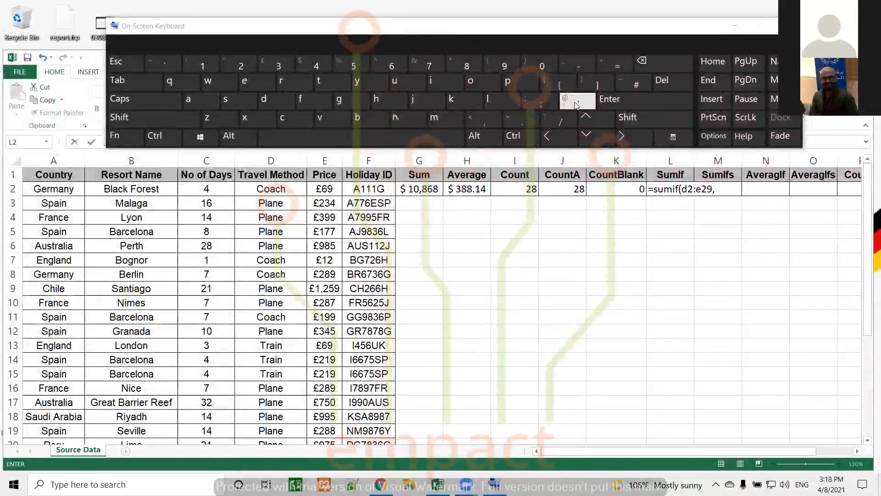
# Step: Complete the L2 formula with the criterion "Train" so SUMIF returns 1456
pyautogui.keyDown('shift'); pyautogui.click(228, 66); pyautogui.keyUp('shift')
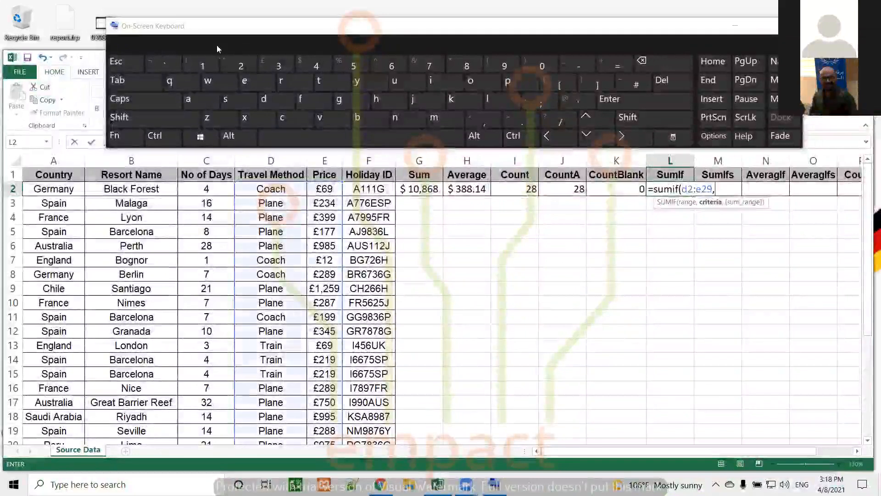
pyautogui.press('shift')
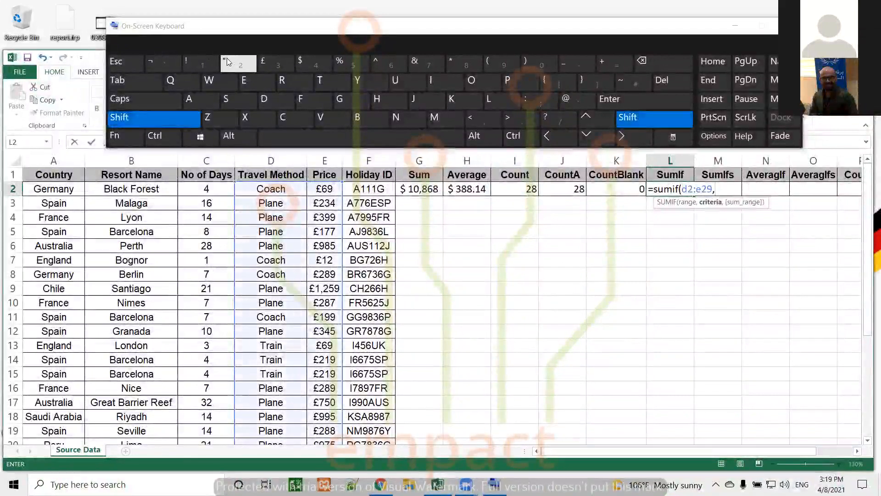
pyautogui.click(228, 60)
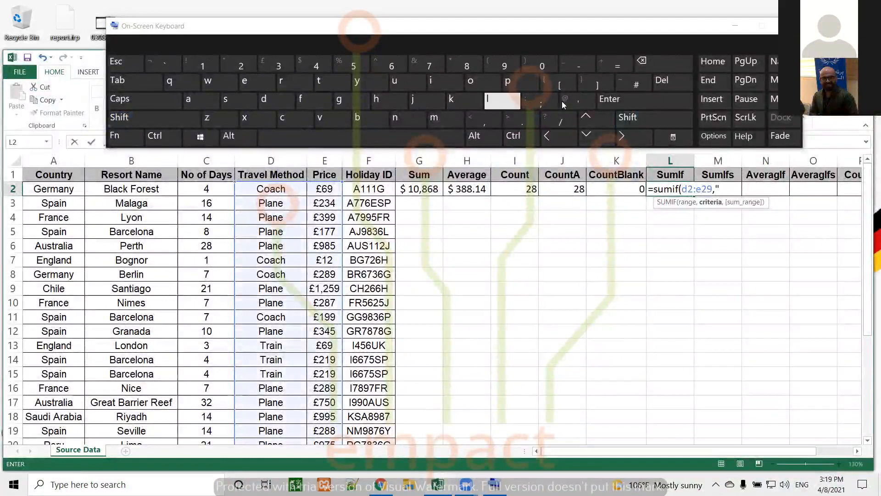
pyautogui.press('shift')
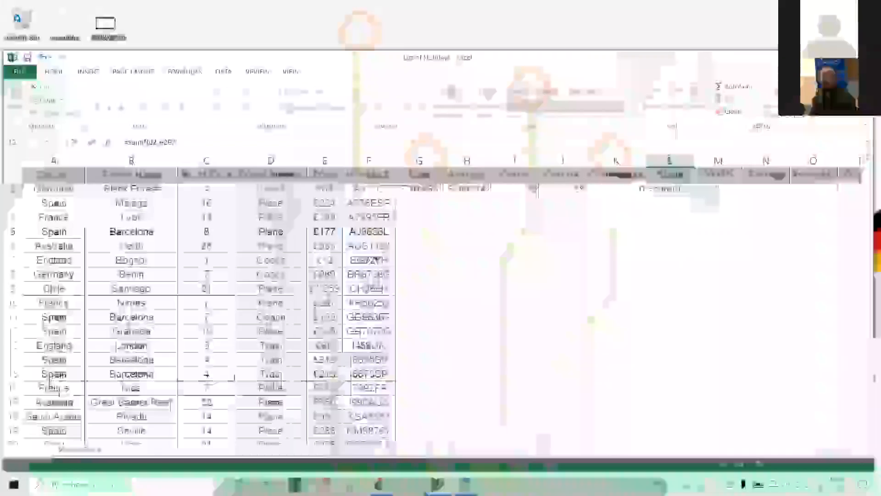
pyautogui.write('Train"')
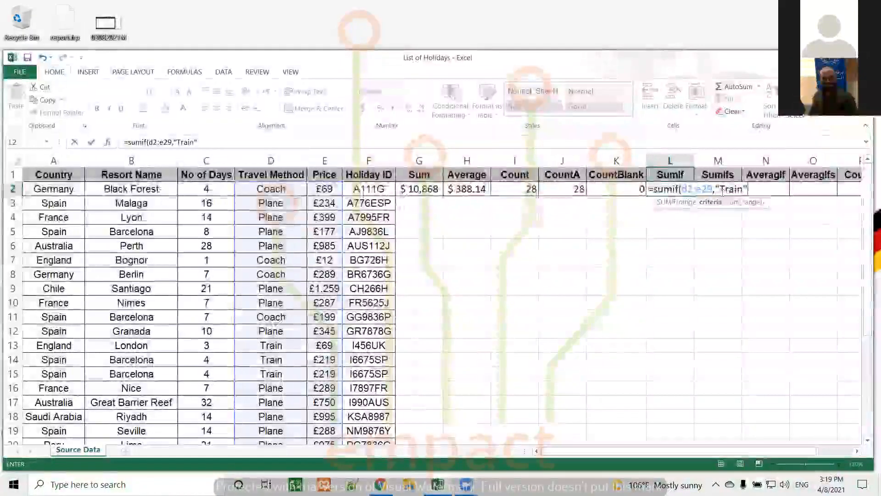
pyautogui.press('Return')
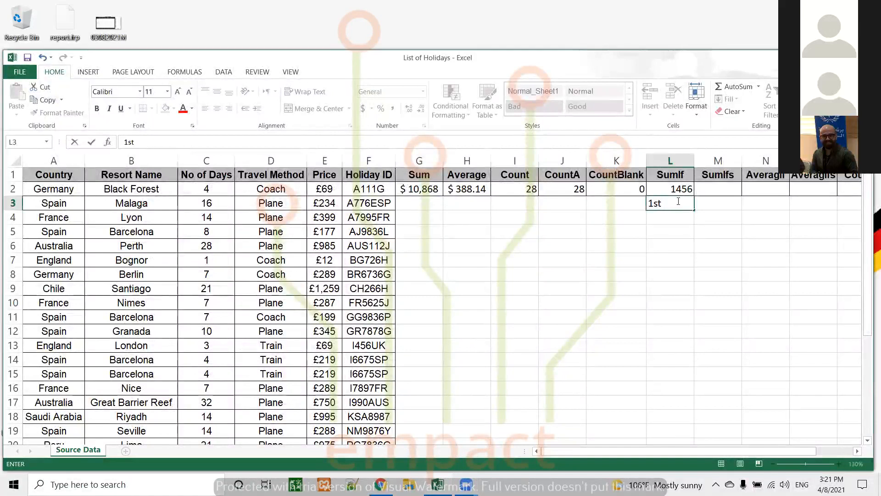
# Step: Write the L3 note over four Alt+Enter lines, ending 'last we choose the sum range'
pyautogui.write('we cho')
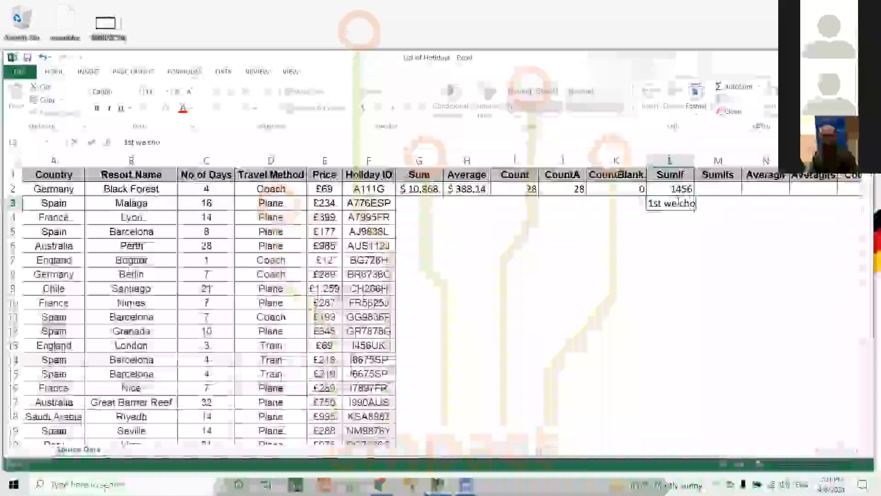
pyautogui.write('ose the')
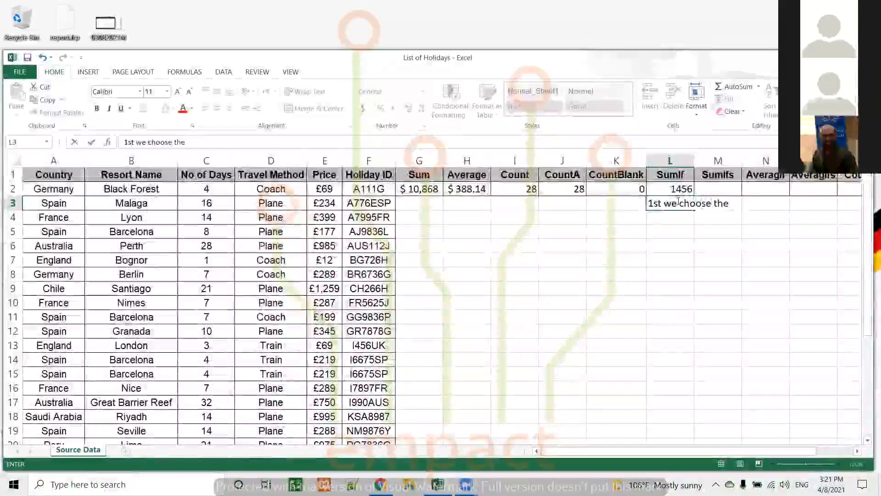
pyautogui.write(' range')
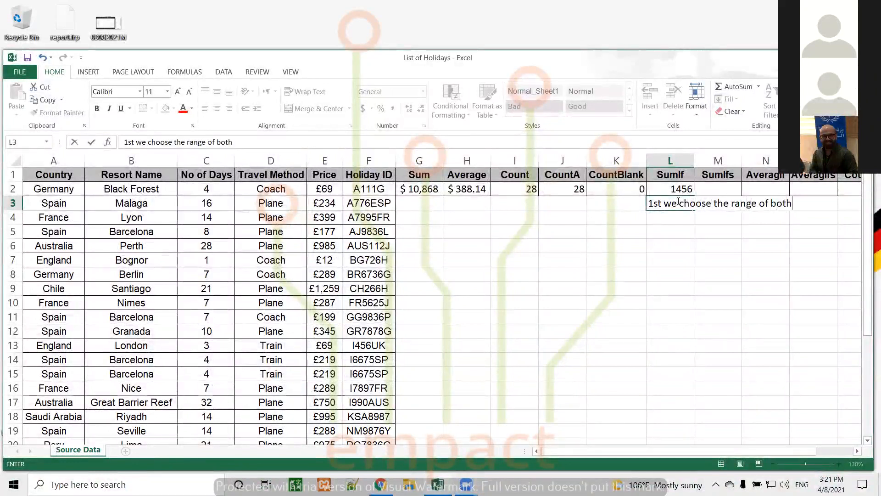
pyautogui.write(' of both')
pyautogui.hotkey('alt', 'Return')
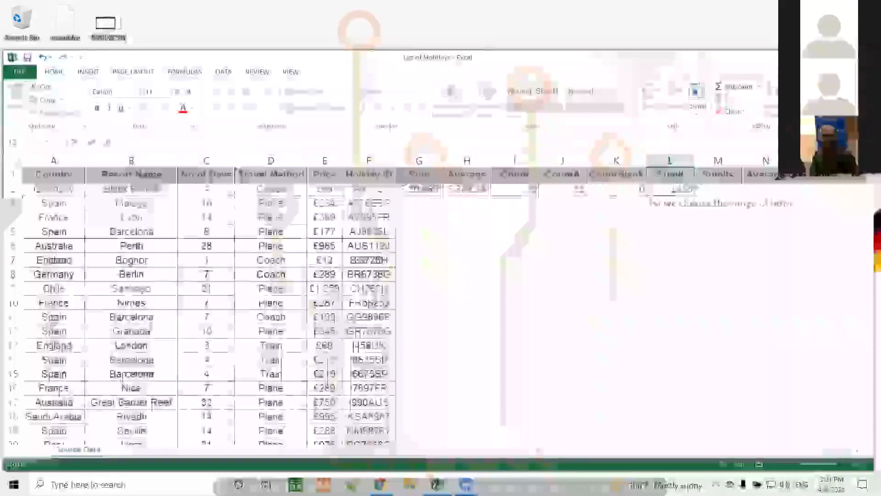
pyautogui.write('s')
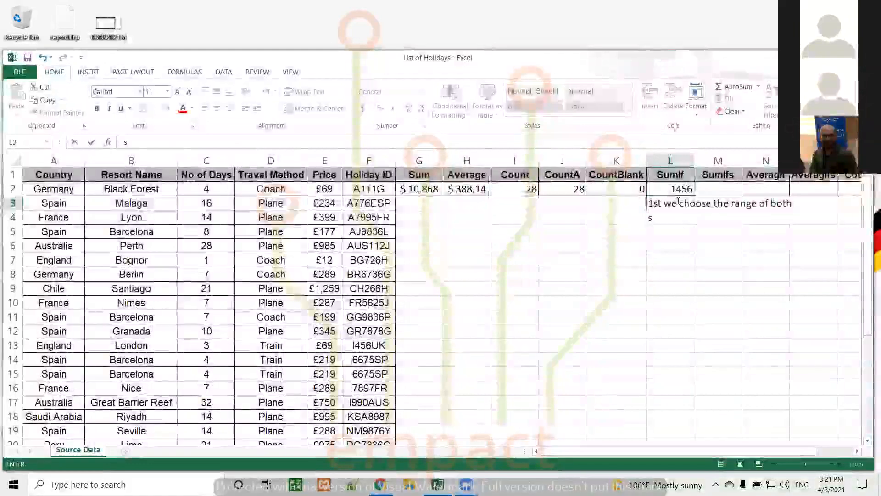
pyautogui.write('um')
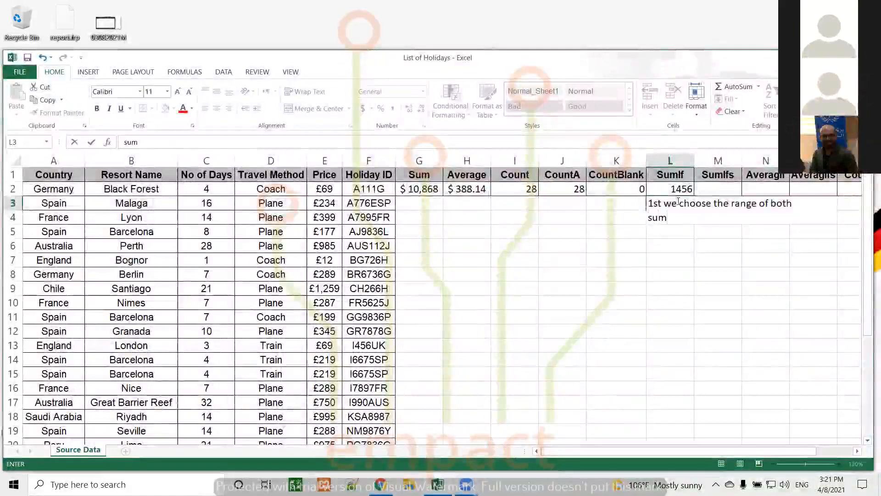
pyautogui.write(' range')
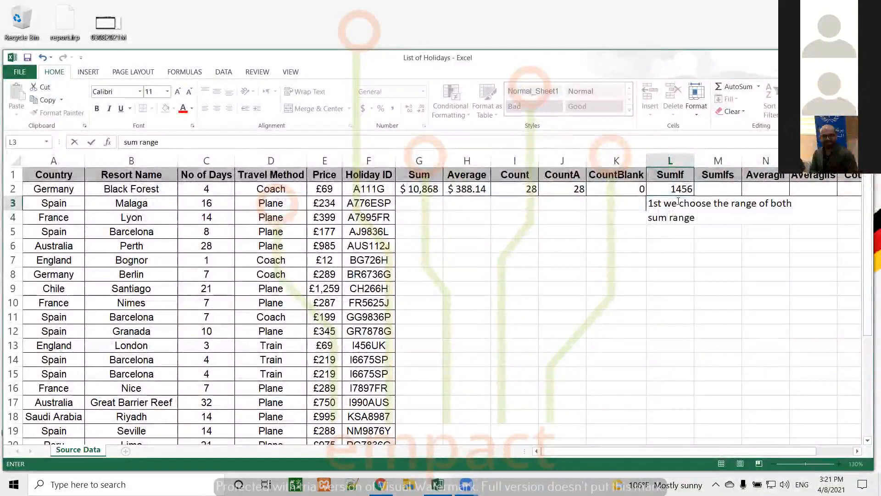
pyautogui.write(' which co')
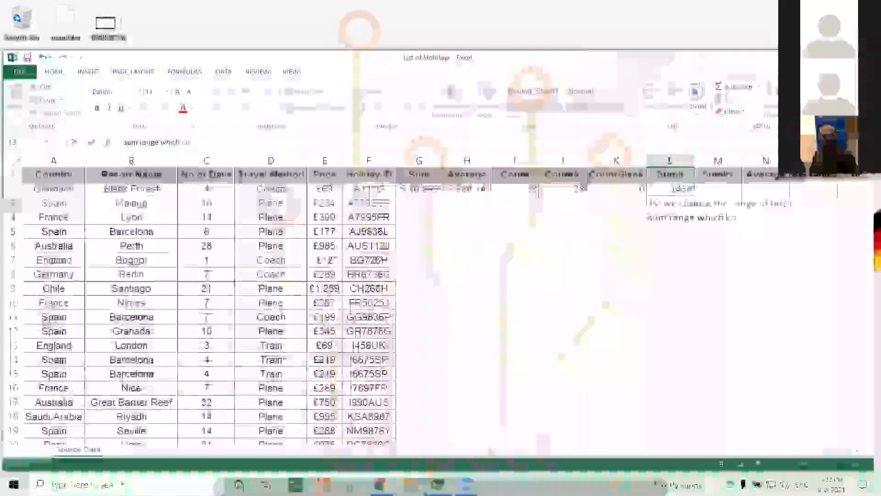
pyautogui.write('ntin nu')
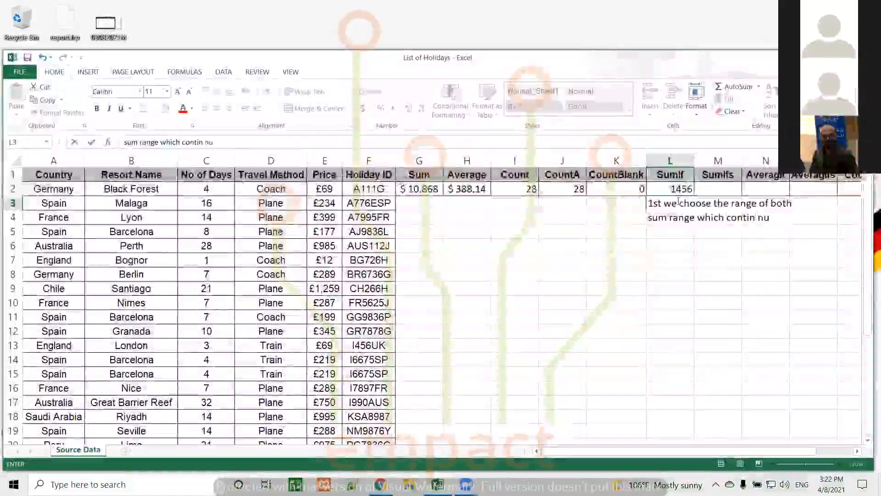
pyautogui.write('mbers')
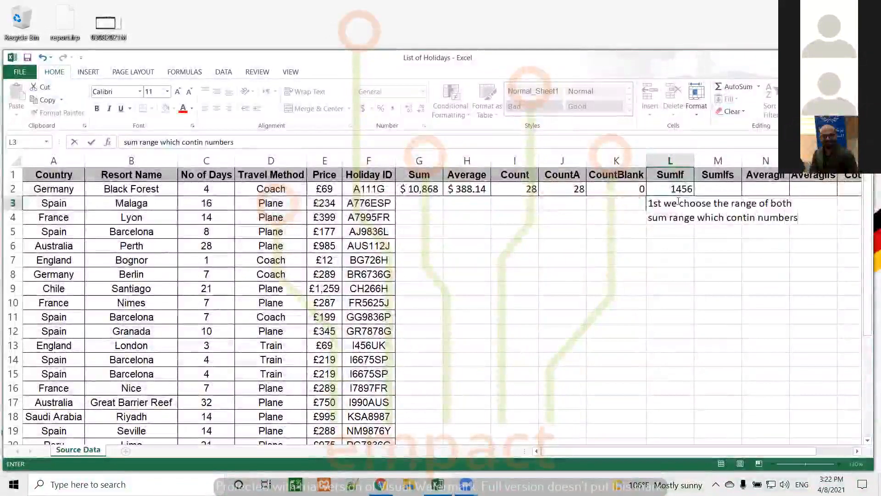
pyautogui.write(' and')
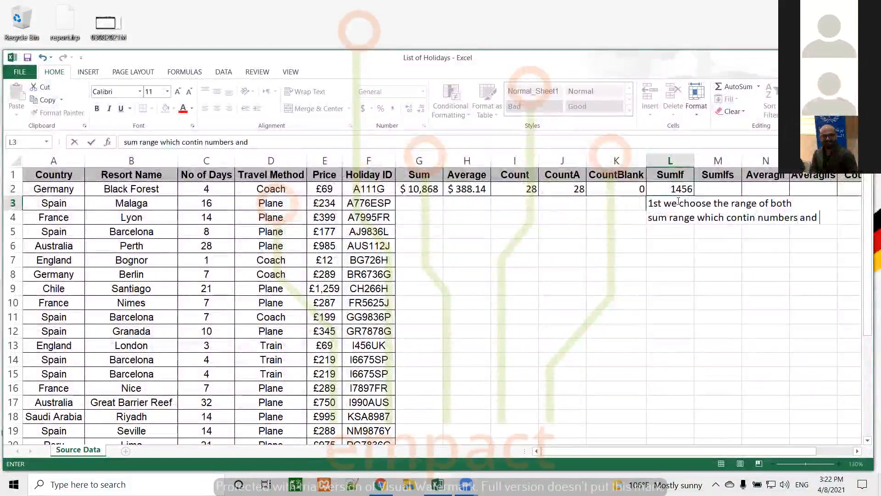
pyautogui.hotkey('alt', 'Return')
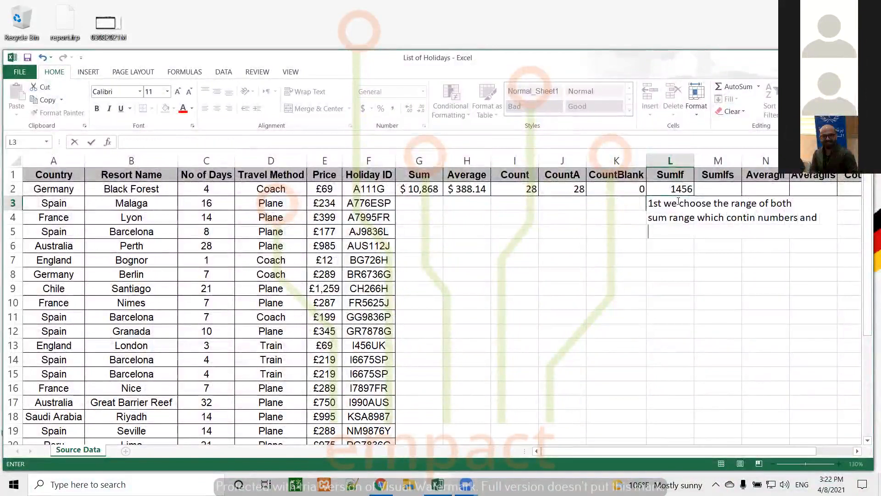
pyautogui.write('the criter')
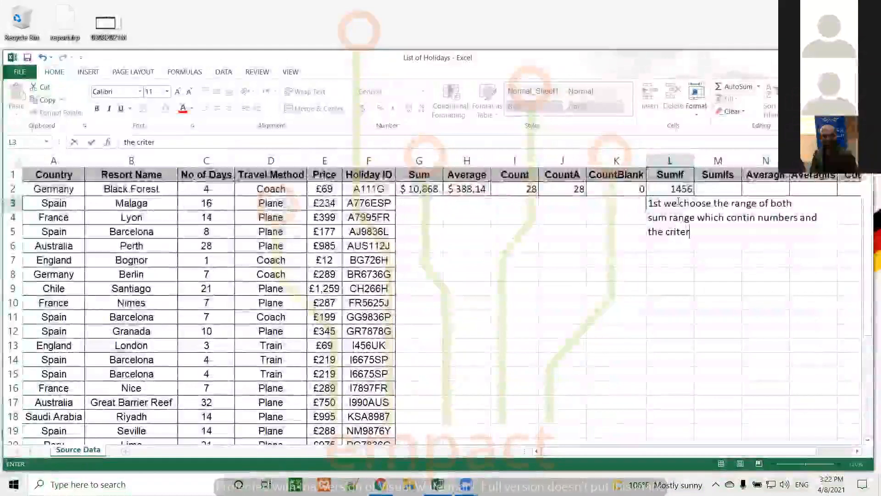
pyautogui.write('ia range')
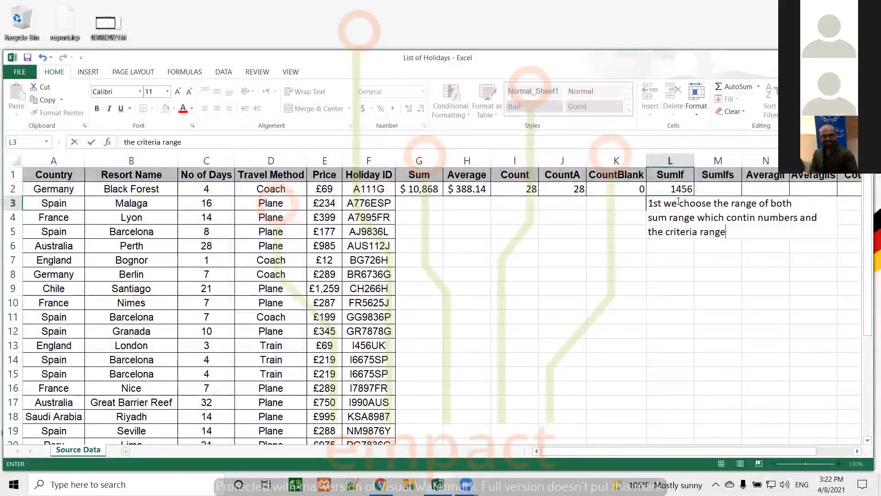
pyautogui.write(', then we')
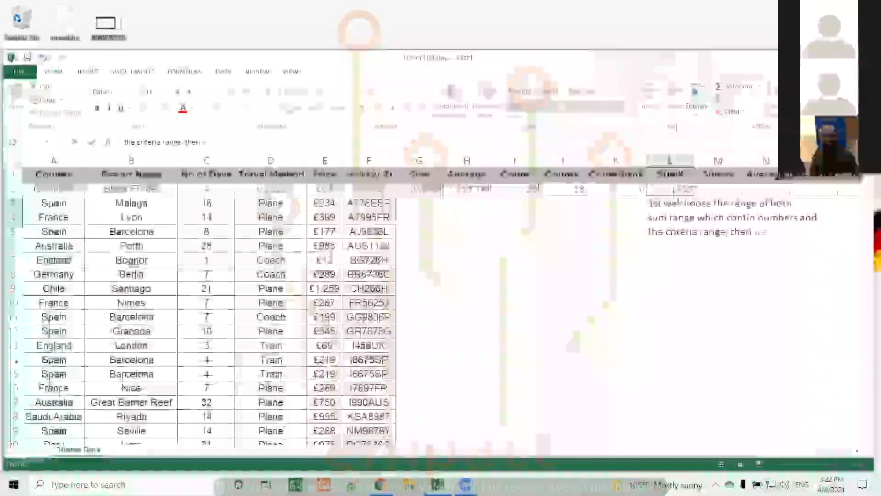
pyautogui.write(' choose')
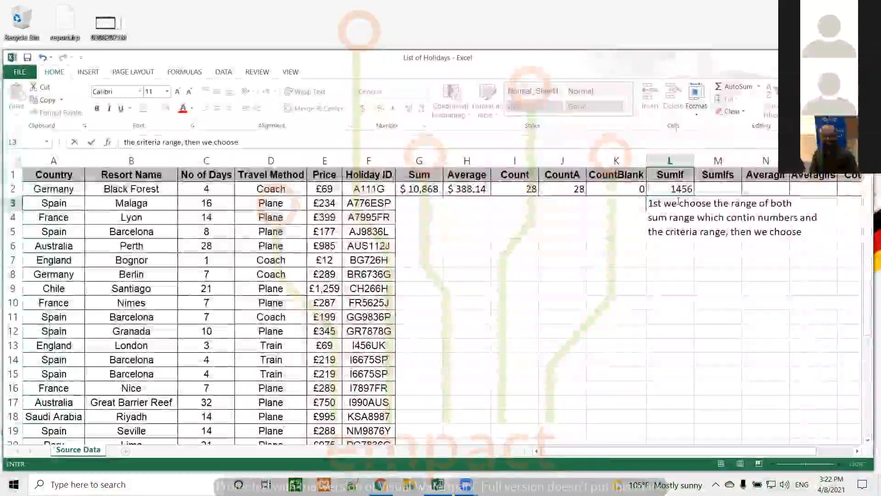
pyautogui.write(' the criteia')
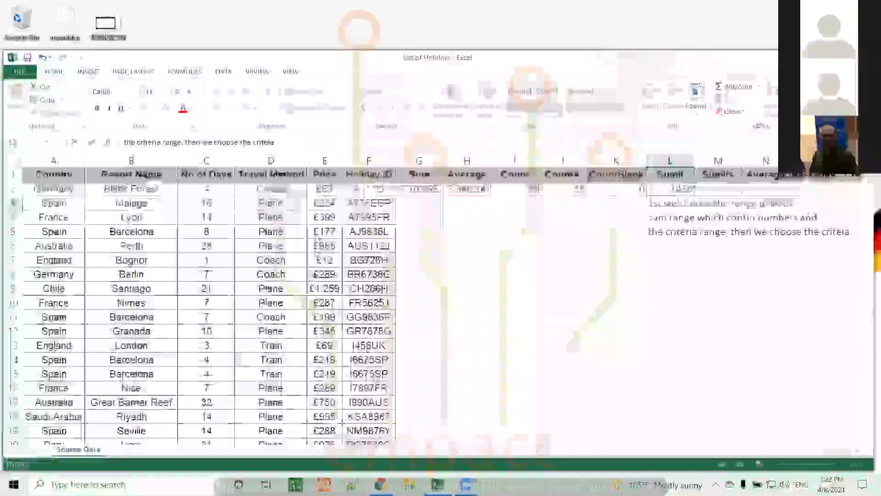
pyautogui.press('BackSpace')
pyautogui.press('BackSpace')
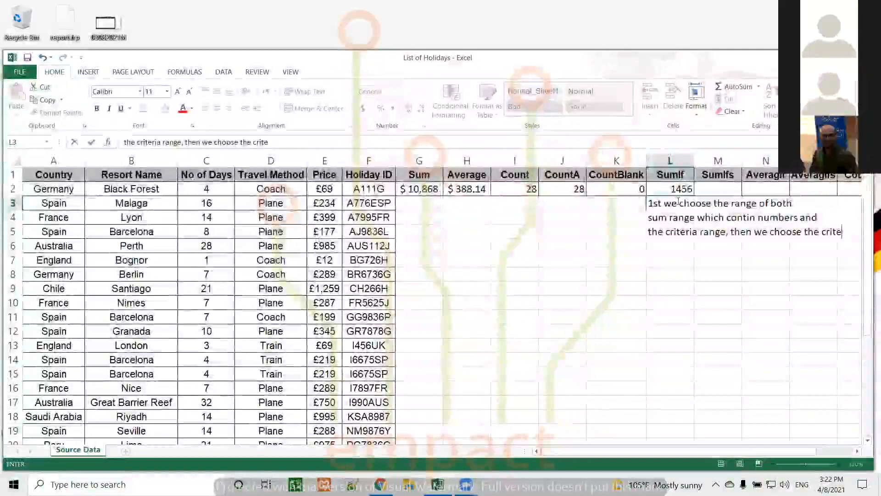
pyautogui.write('ria')
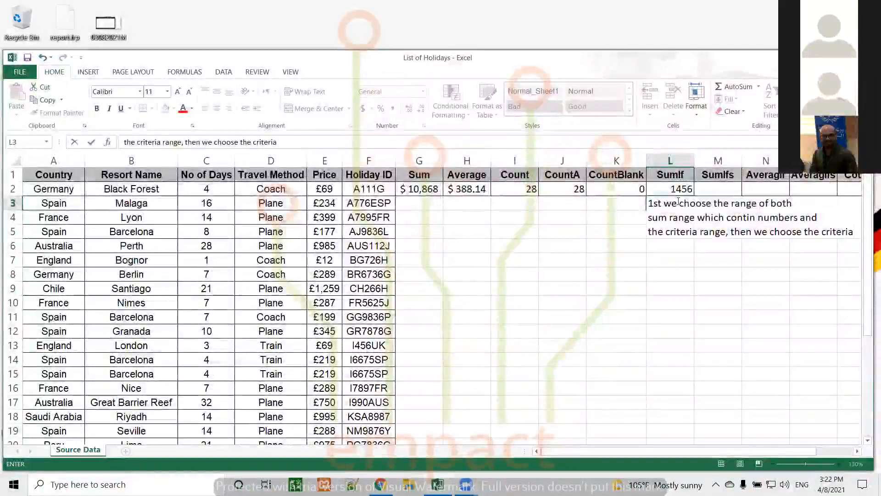
pyautogui.hotkey('alt', 'Return')
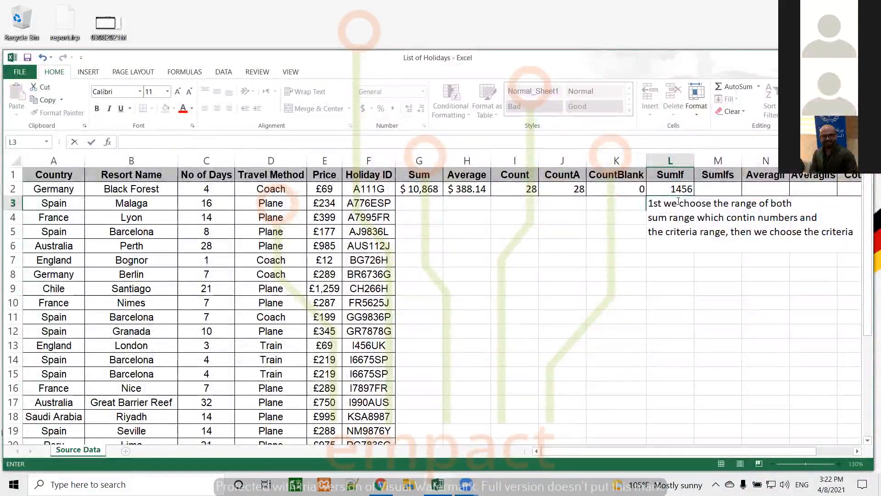
pyautogui.write('la')
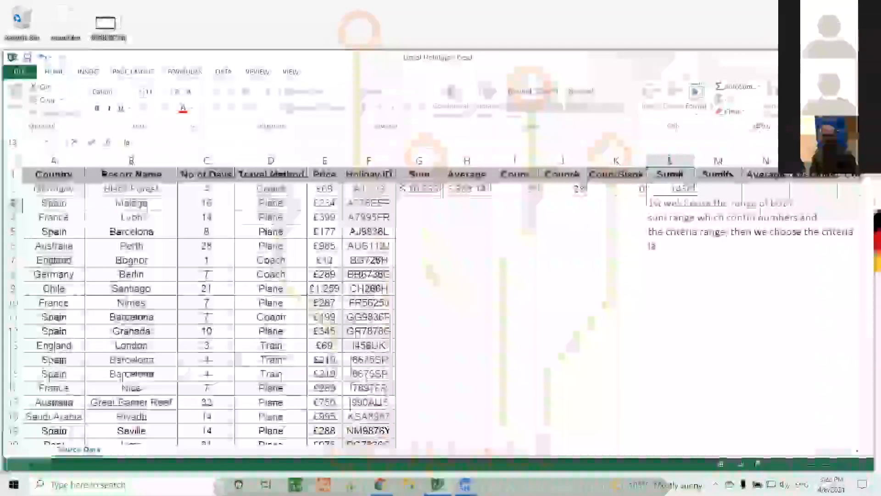
pyautogui.write('st we')
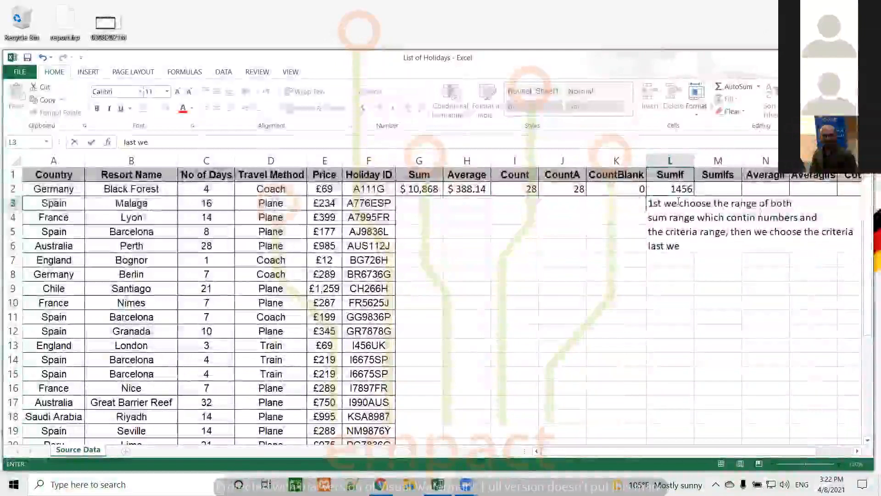
pyautogui.write(' choosse')
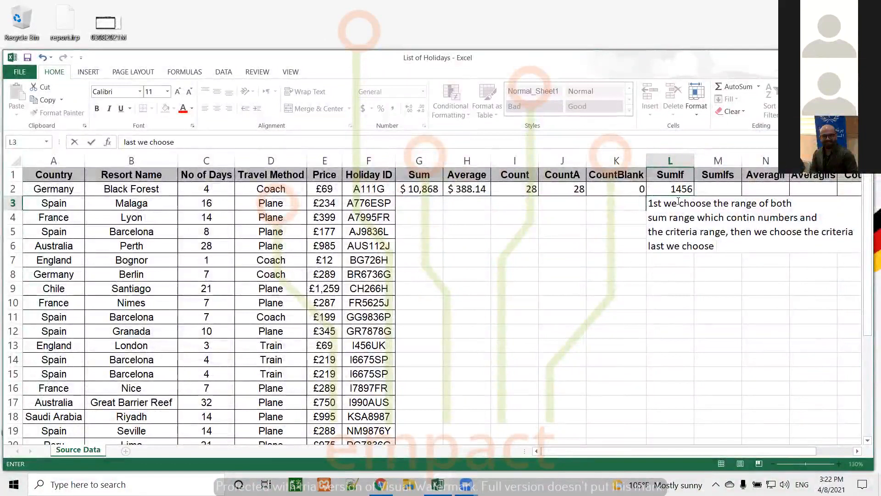
pyautogui.write('the sum reng')
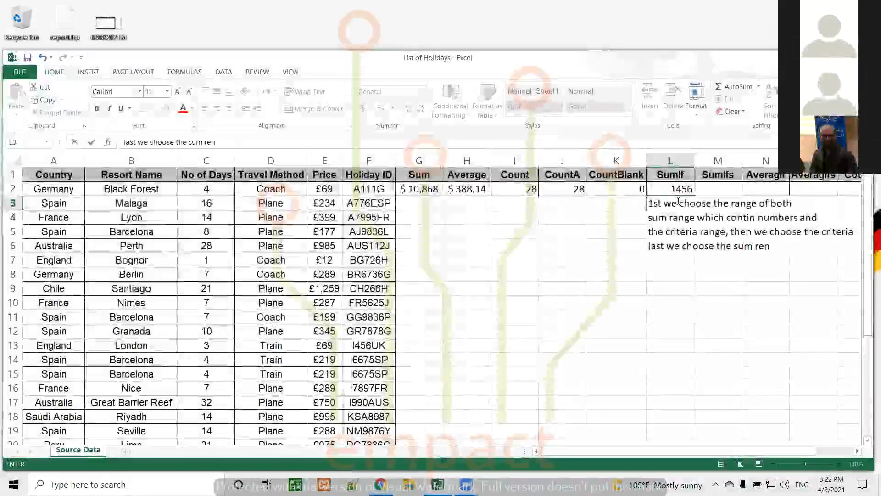
pyautogui.press('BackSpace')
pyautogui.write('ange')
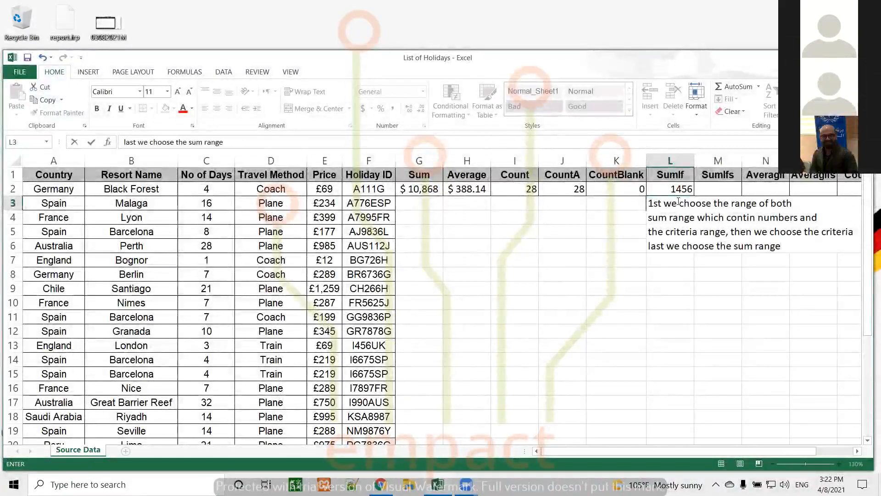
# Step: Enter the SUMIF note and widen column L to fit it
pyautogui.press('Return')
pyautogui.scroll(-3, 679, 202)
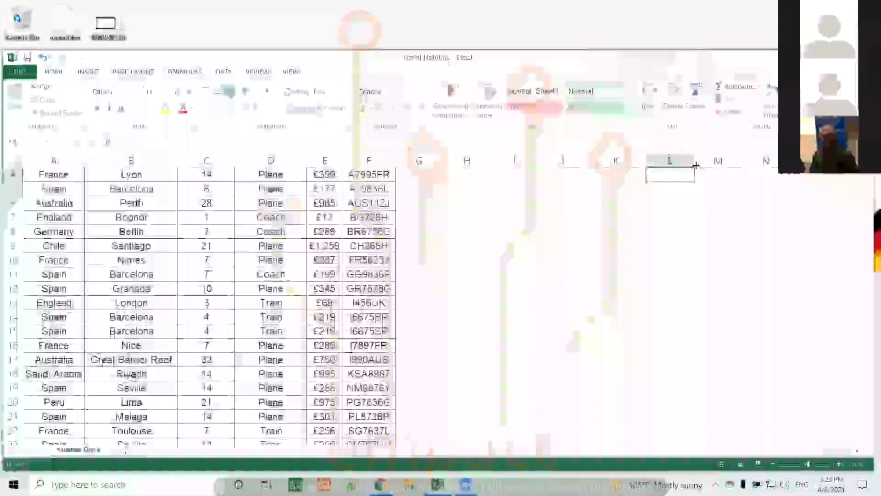
pyautogui.moveTo(867, 233); pyautogui.dragTo(867, 185)
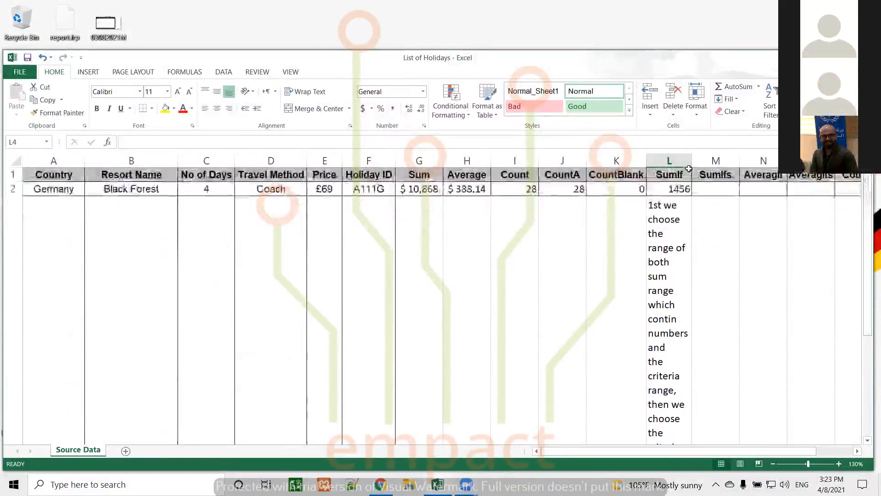
pyautogui.moveTo(691, 161); pyautogui.dragTo(775, 161)
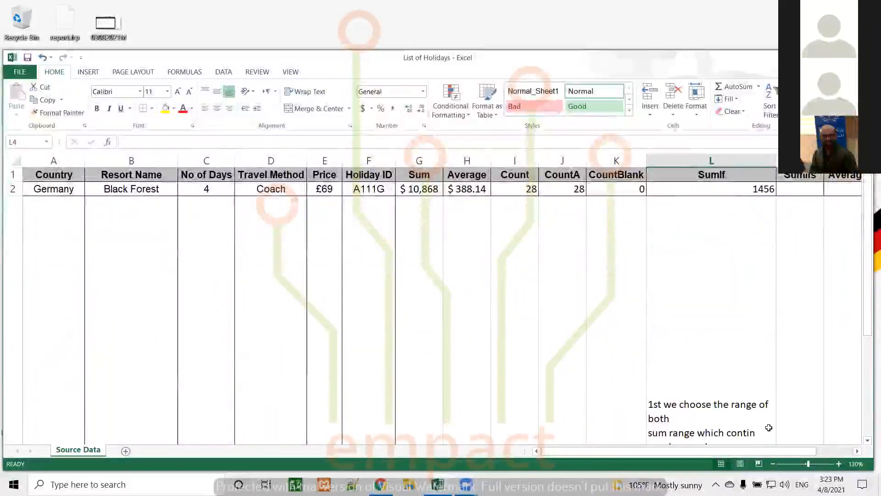
# Step: Top-align the note in L3 and recheck the 1456 SUMIF formula in L2
pyautogui.click(706, 301)
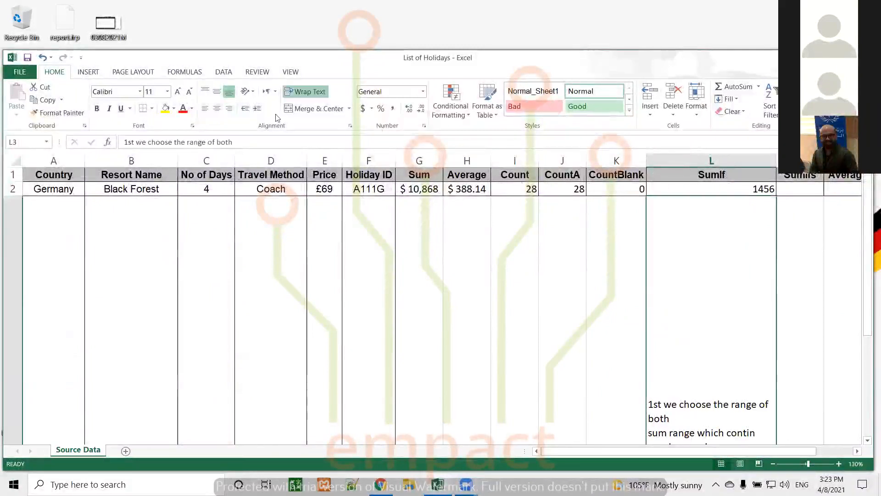
pyautogui.click(205, 92)
pyautogui.scroll(-1, 458, 243)
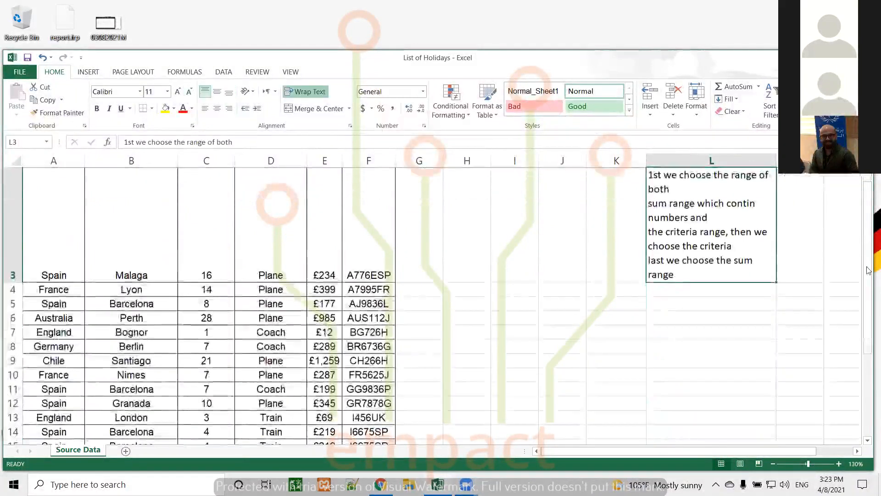
pyautogui.scroll(1, 702, 215)
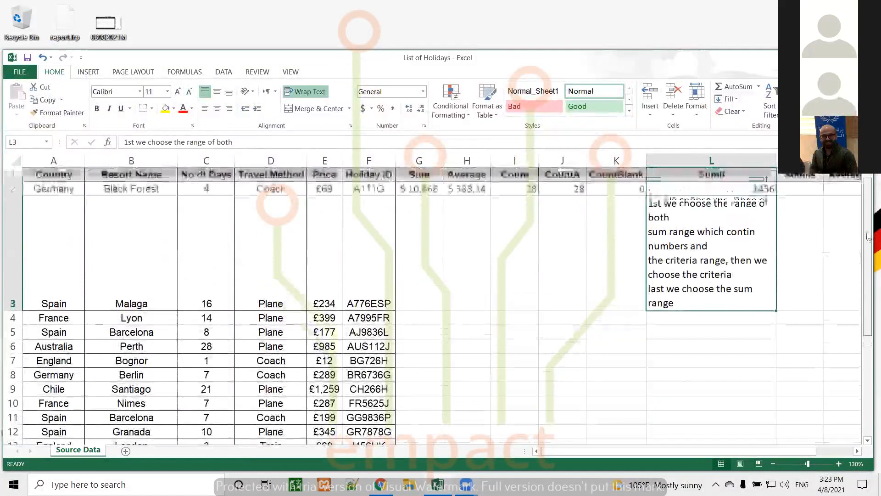
pyautogui.click(742, 189)
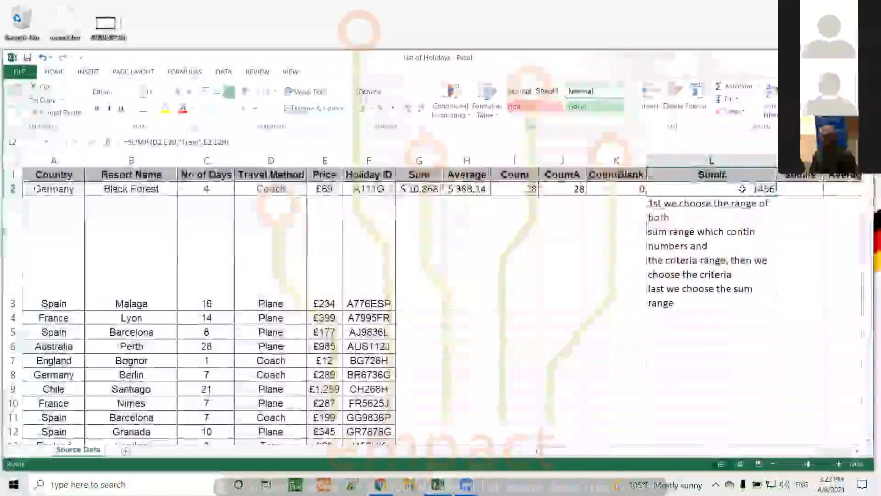
pyautogui.click(739, 212)
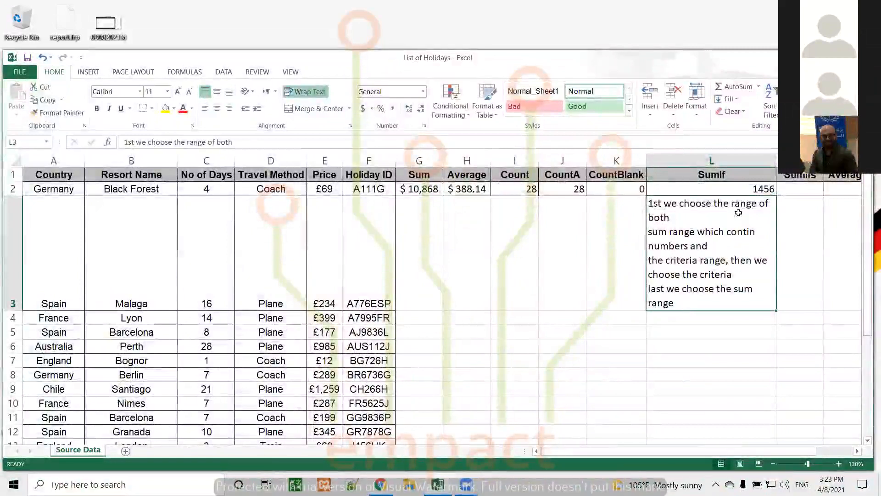
pyautogui.click(726, 191)
pyautogui.click(268, 139)
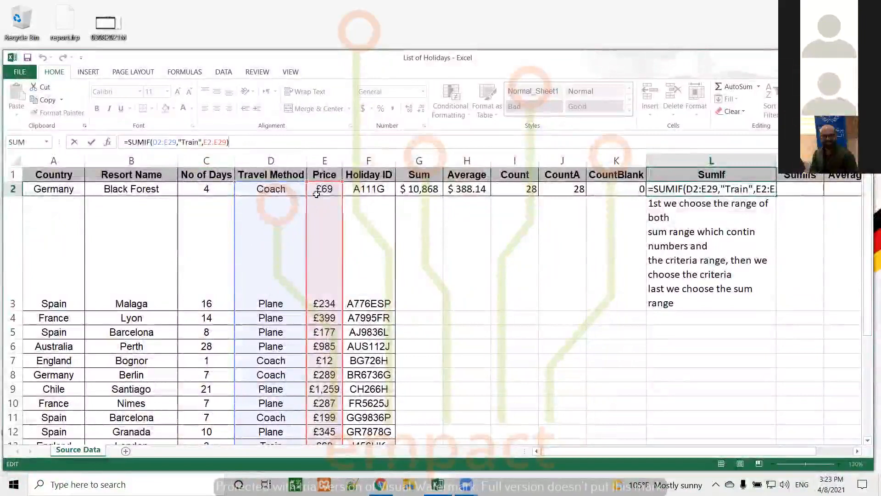
pyautogui.click(191, 141)
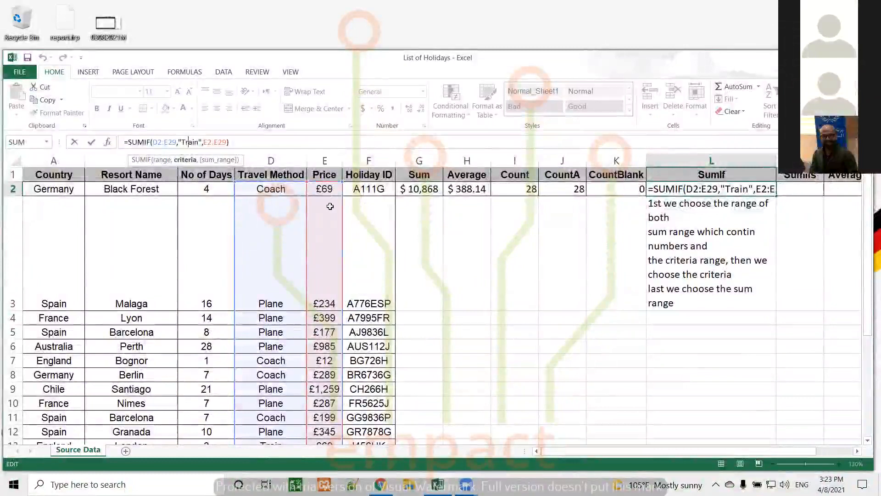
pyautogui.click(228, 142)
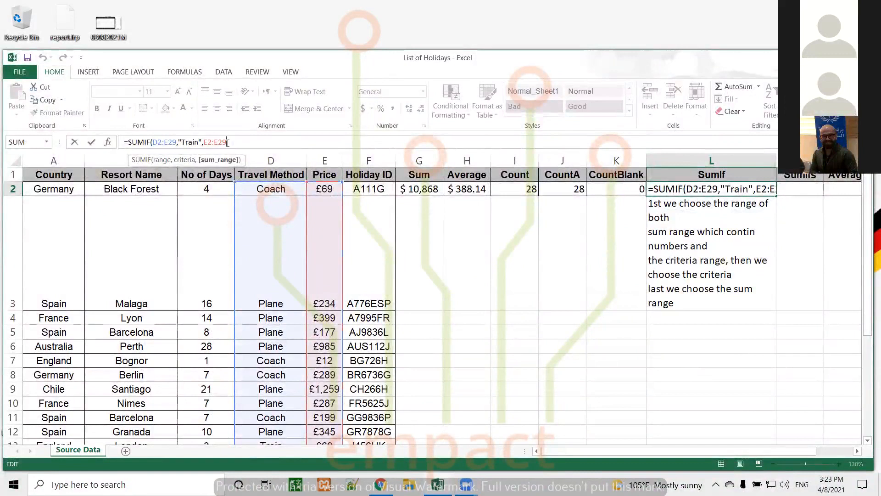
pyautogui.click(232, 142)
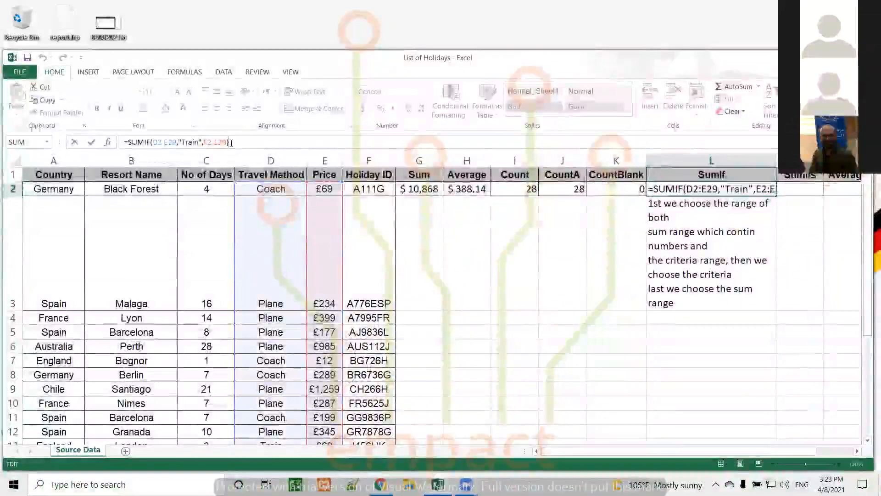
pyautogui.press('Return')
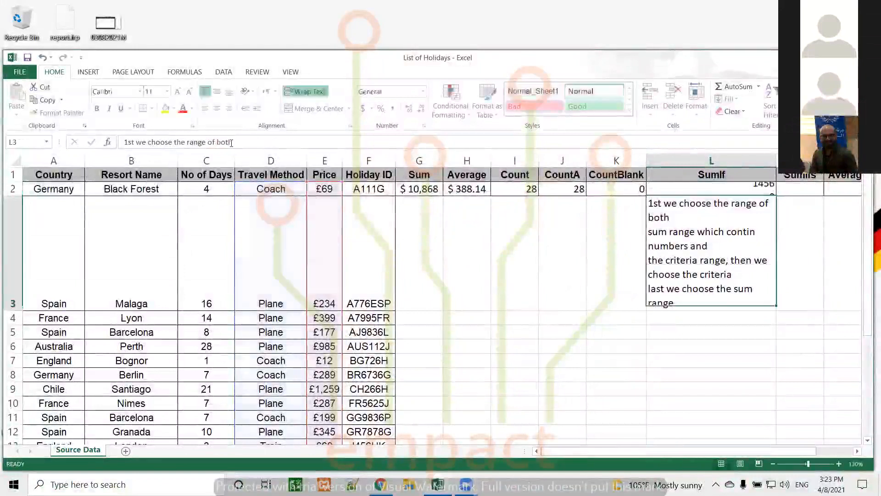
# Step: Type =sumifs( into M2 beneath the SumIfs heading
pyautogui.click(801, 192)
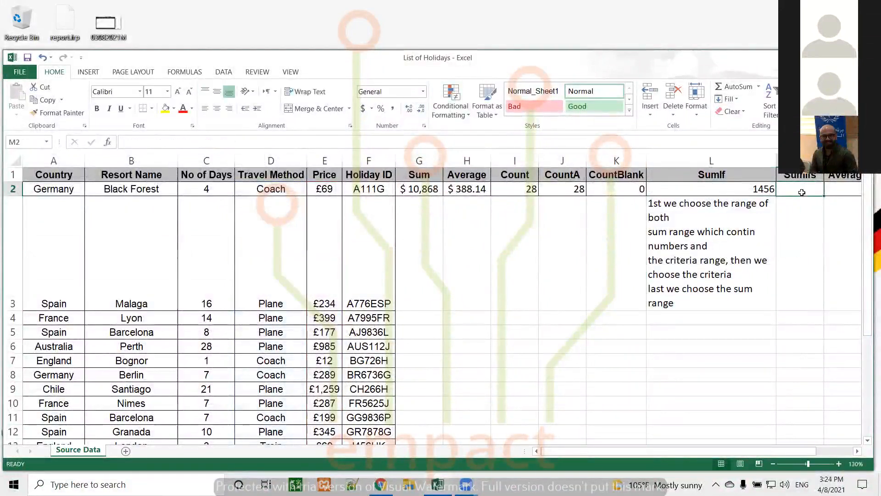
pyautogui.write('=')
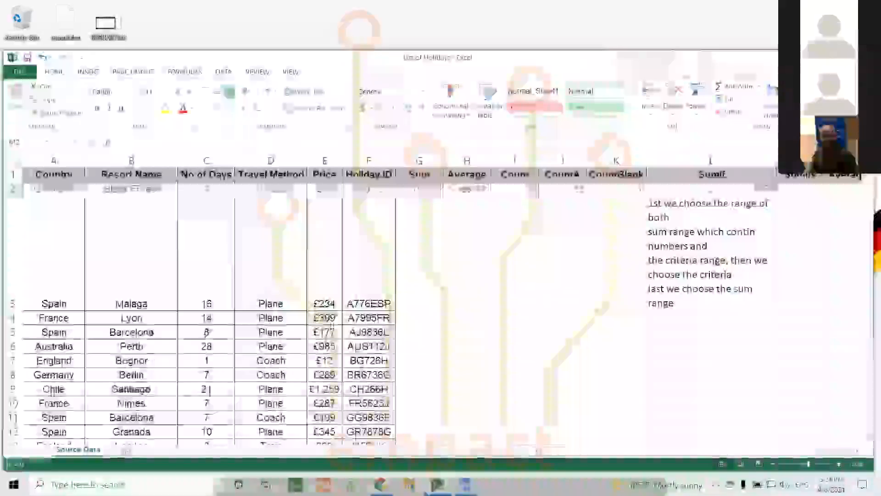
pyautogui.click(157, 145)
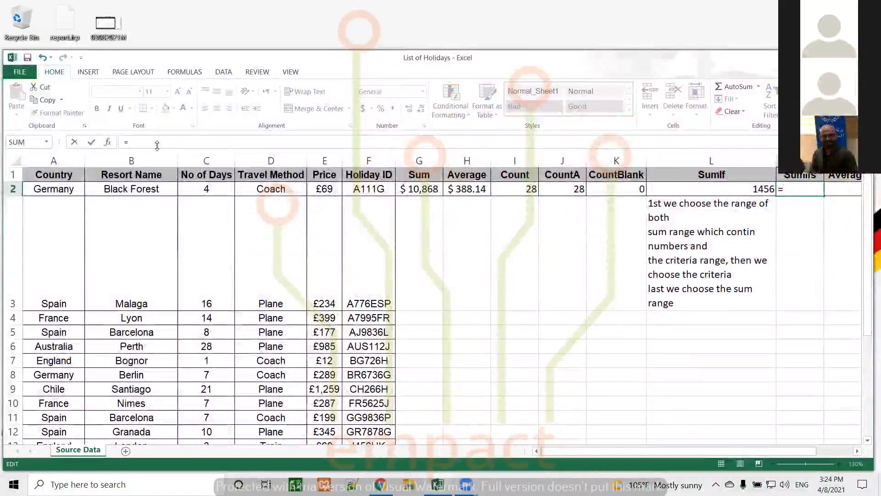
pyautogui.write('sumifs')
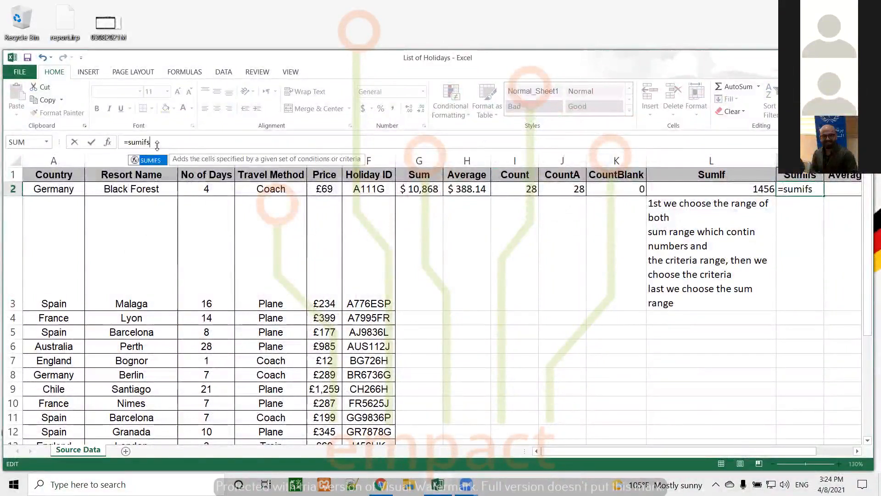
pyautogui.write('(')
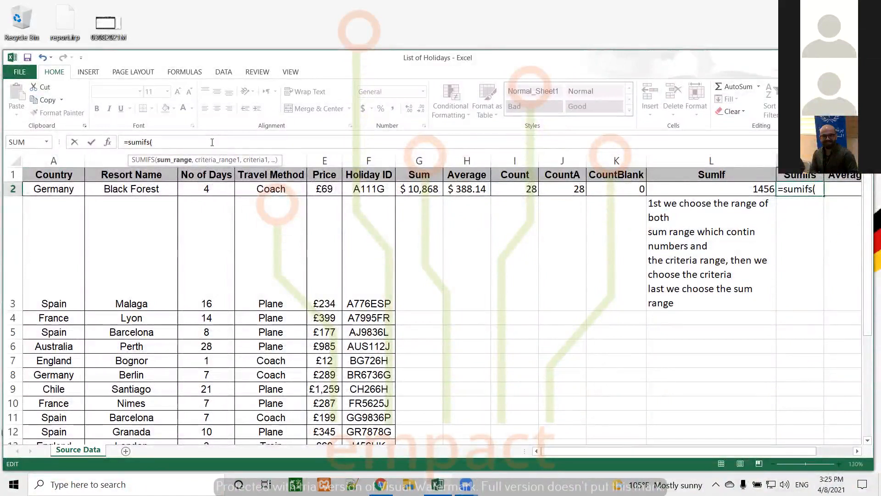
# Step: Enter C2:C29 as the sum range and A2:A29 as the first criteria range in M2's SUMIFS
pyautogui.write('c')
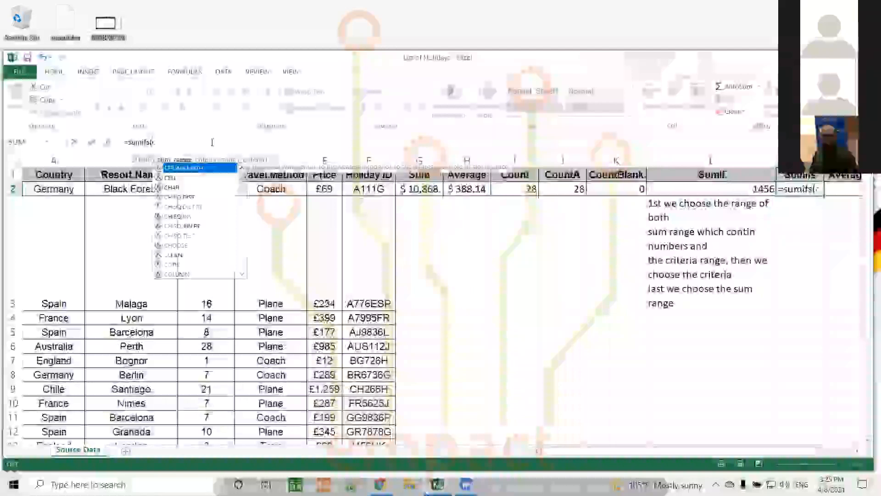
pyautogui.write('2:c29')
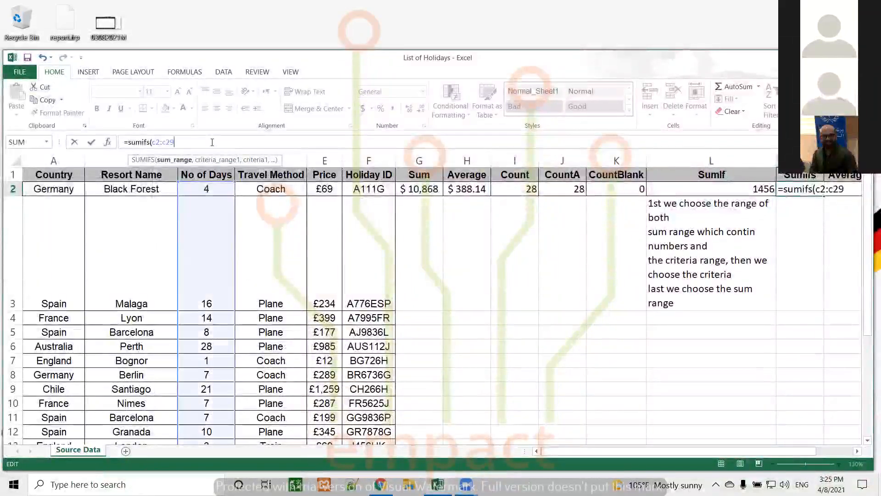
pyautogui.write(',')
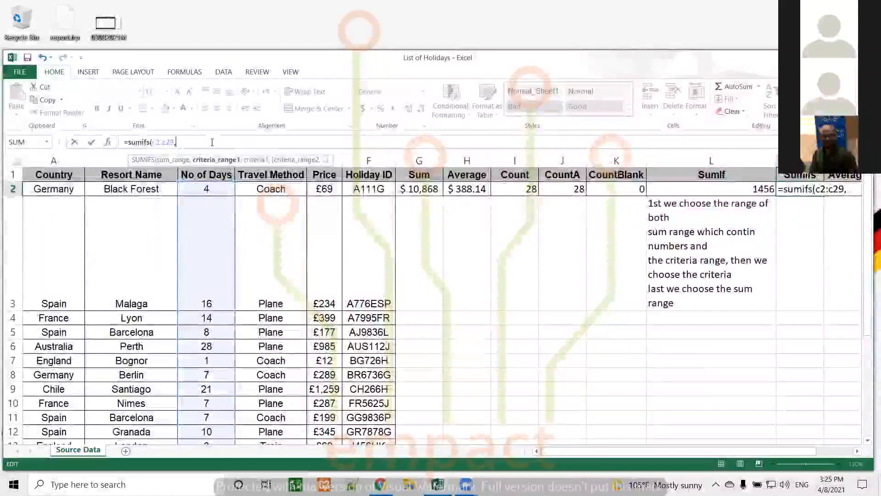
pyautogui.write('a2')
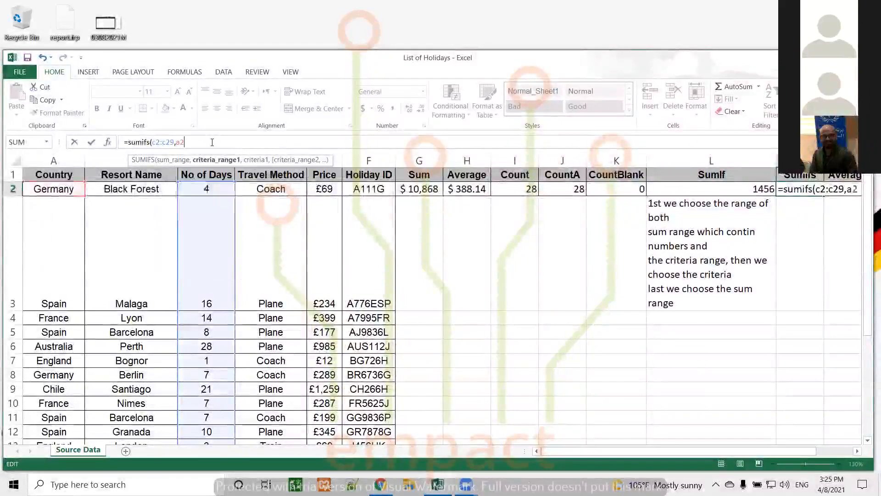
pyautogui.write(':a29')
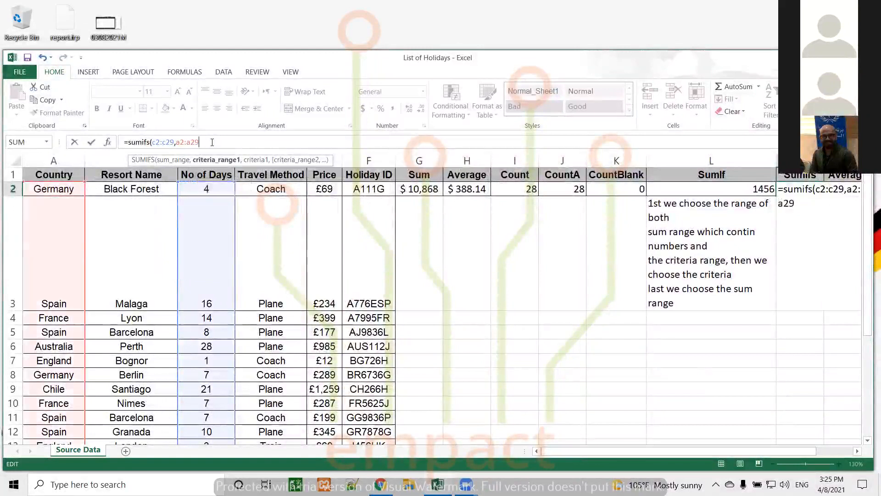
pyautogui.write(',')
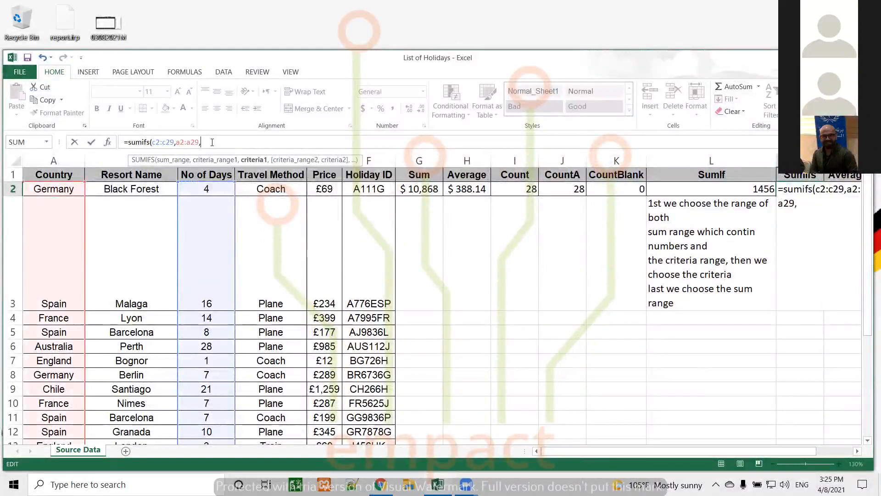
pyautogui.write('"')
# Step: Correct the mistyped criterion so the first SUMIFS condition reads "Spain"
pyautogui.write('Pain')
pyautogui.press('BackSpace')
pyautogui.press('BackSpace')
pyautogui.press('BackSpace')
pyautogui.press('BackSpace')
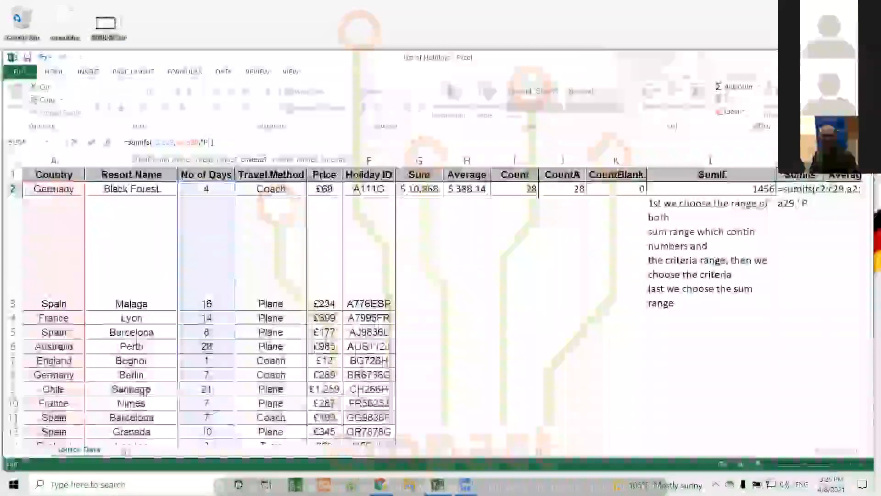
pyautogui.write('S')
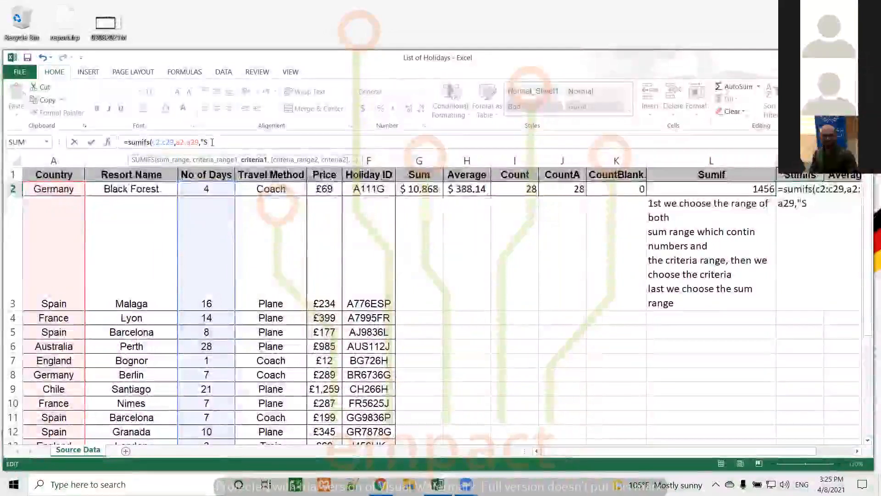
pyautogui.write('pain"')
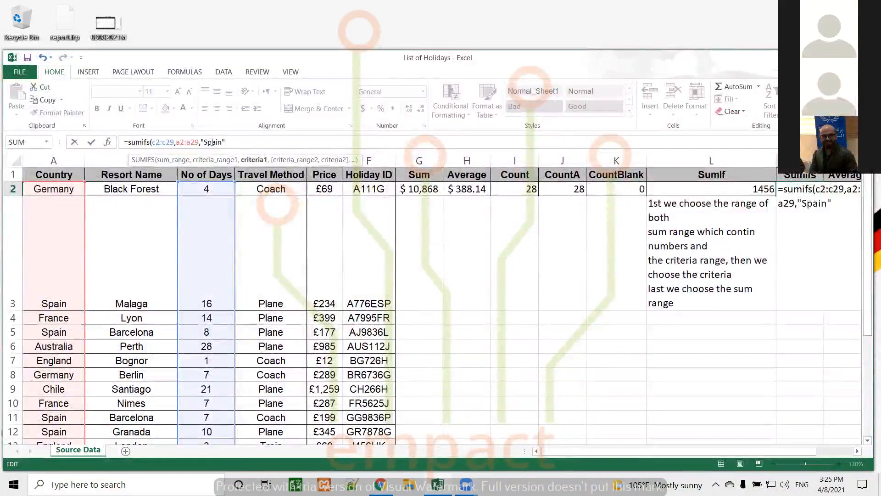
pyautogui.write(',')
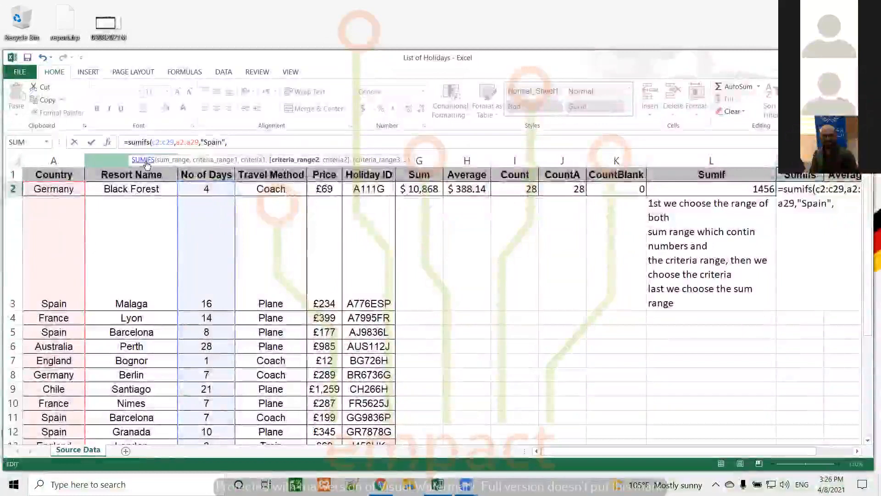
# Step: Add D2:D29 with criterion "Coach" as the second condition and close the SUMIFS function
pyautogui.write('d2:d')
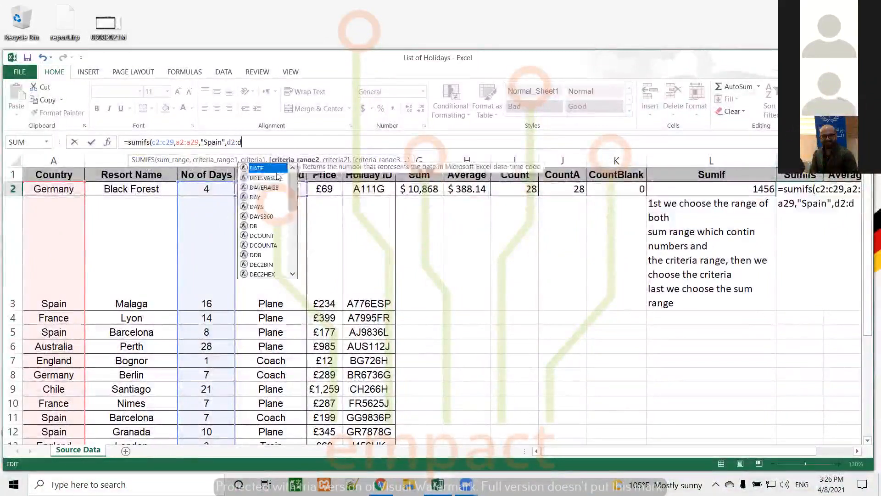
pyautogui.write('29,')
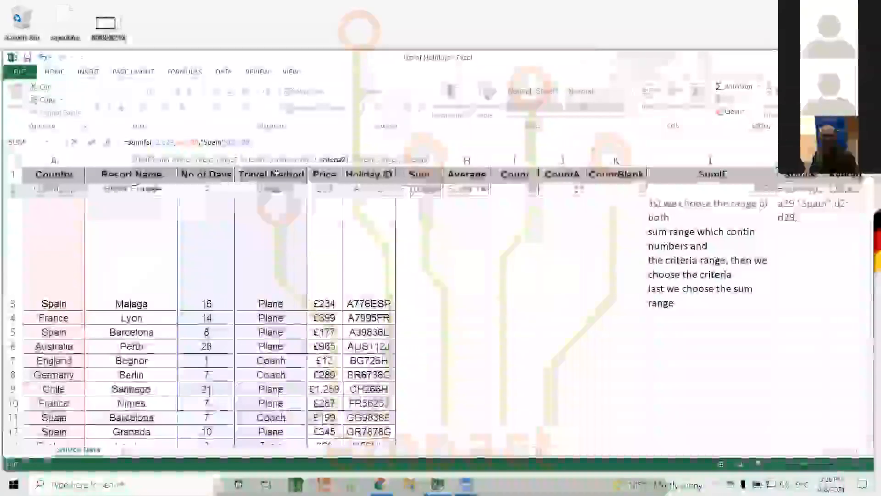
pyautogui.write('"')
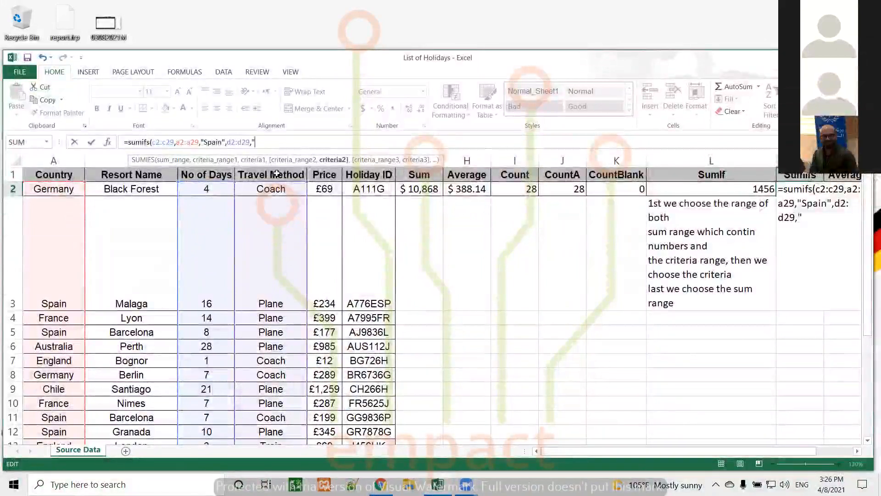
pyautogui.write('Coac')
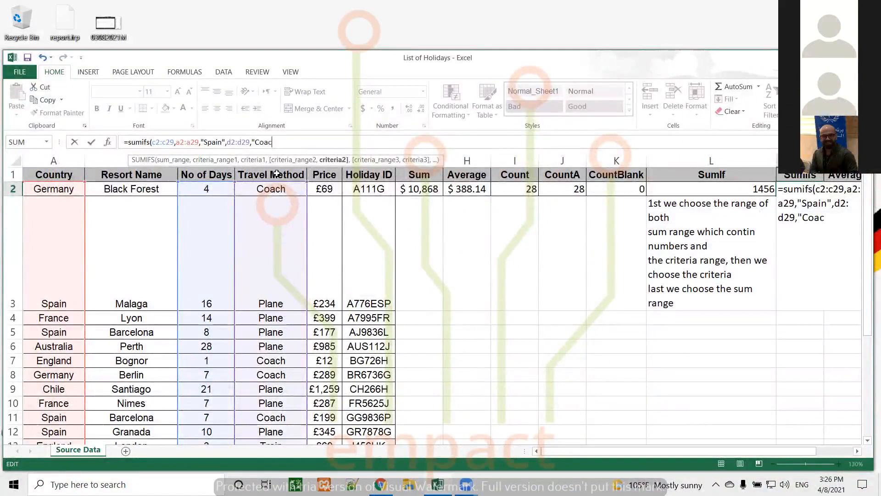
pyautogui.write('h")')
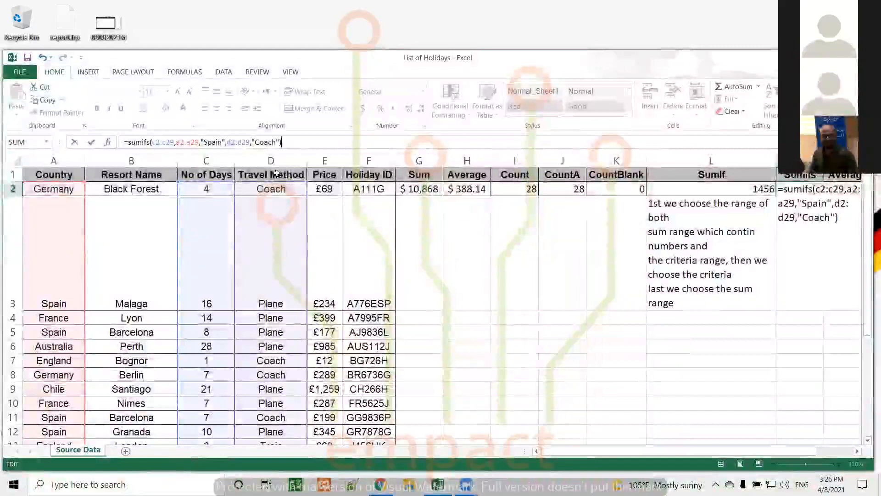
pyautogui.click(165, 142)
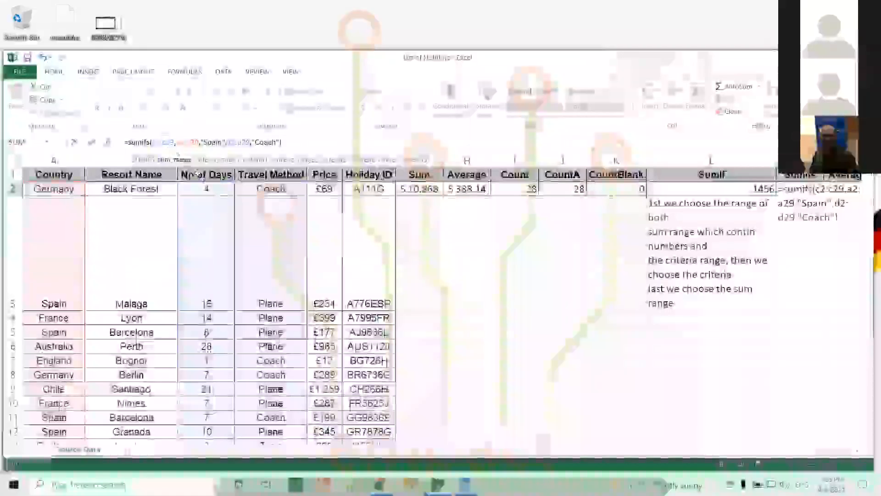
pyautogui.click(187, 141)
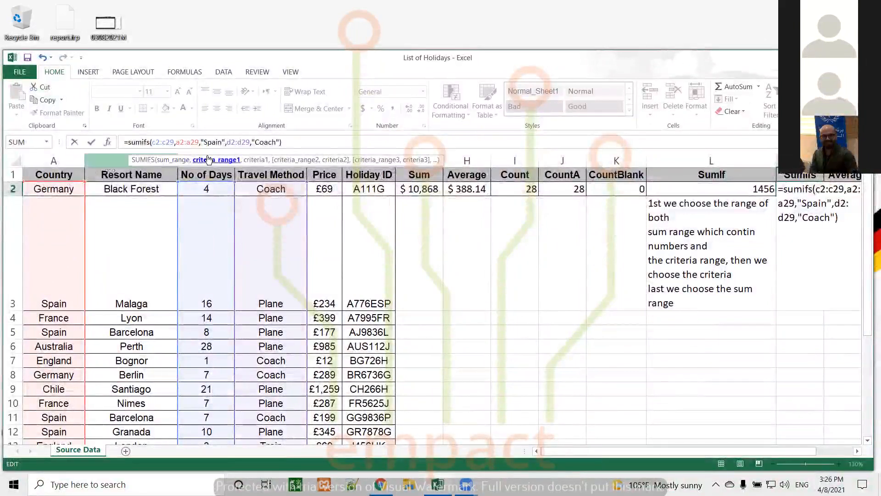
pyautogui.click(215, 143)
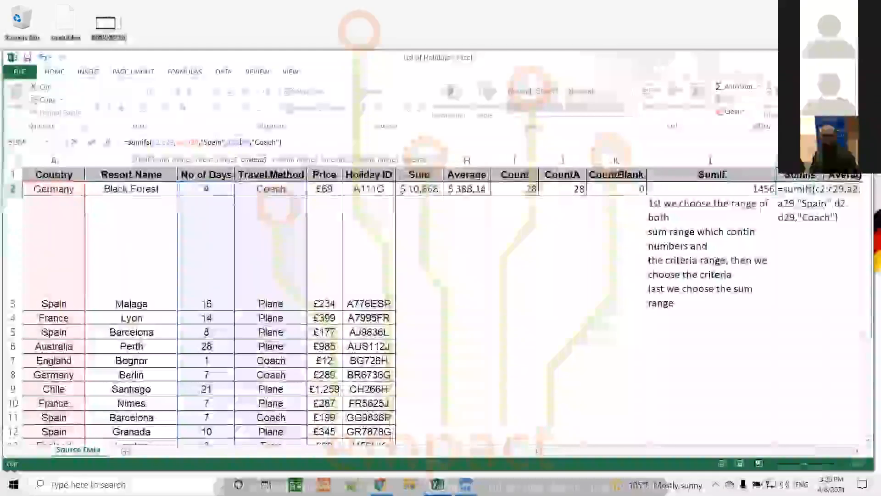
pyautogui.click(235, 142)
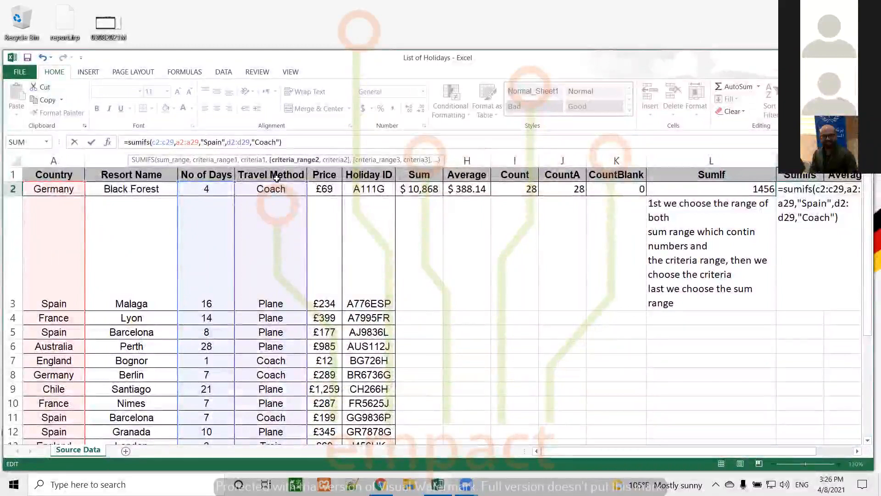
pyautogui.click(265, 141)
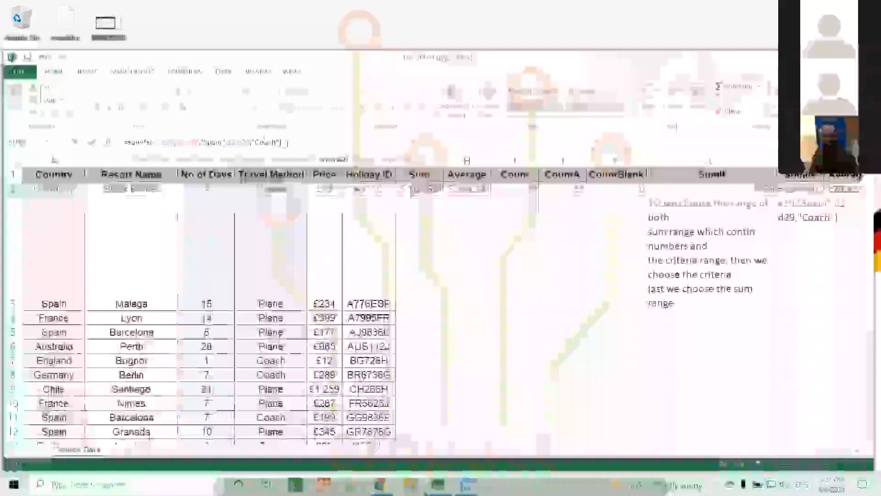
pyautogui.click(287, 144)
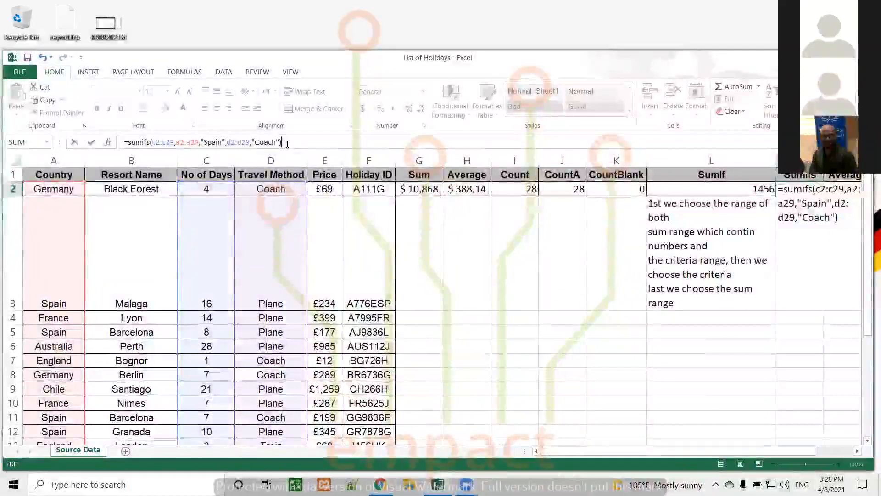
# Step: Commit the SUMIFS formula so M2 returns 7, then reselect M2 to review it
pyautogui.press('Return')
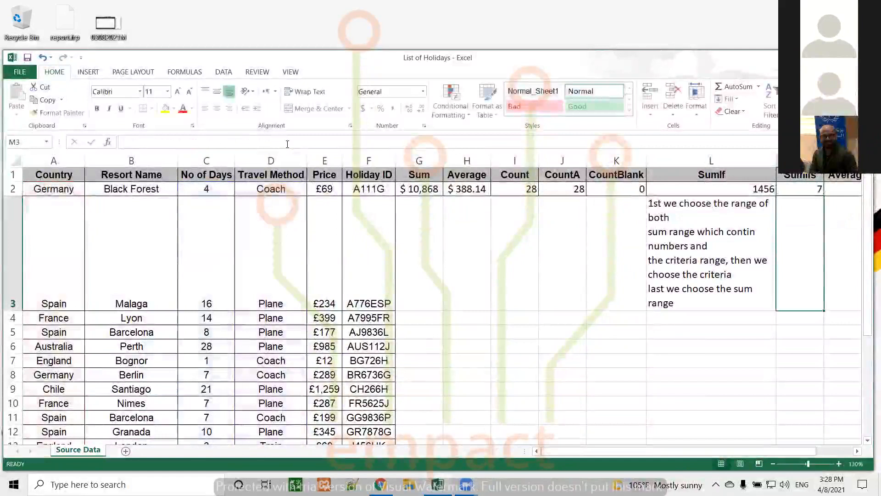
pyautogui.click(810, 189)
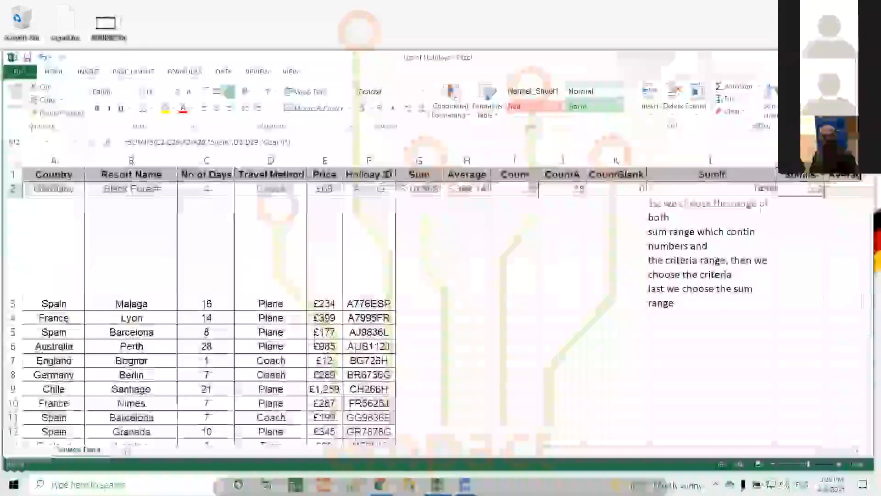
# Step: Widen column M to 12.22 and top-align cell M3
pyautogui.click(797, 246)
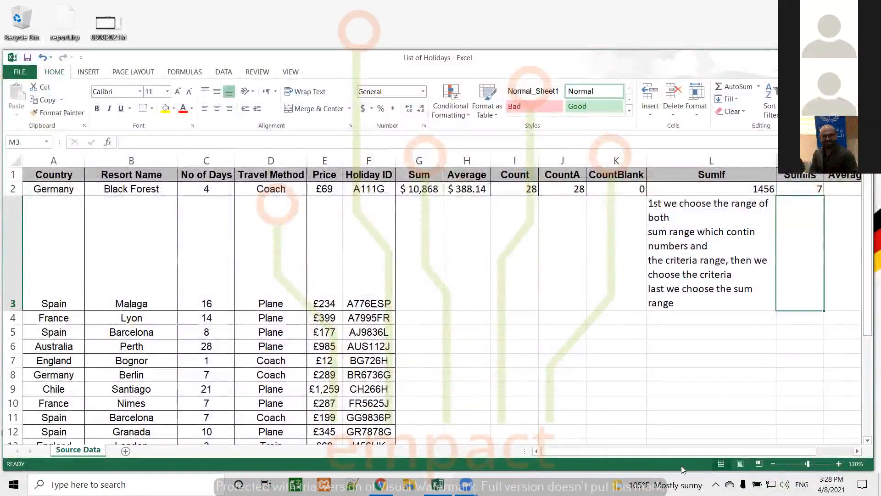
pyautogui.moveTo(682, 453); pyautogui.dragTo(812, 429)
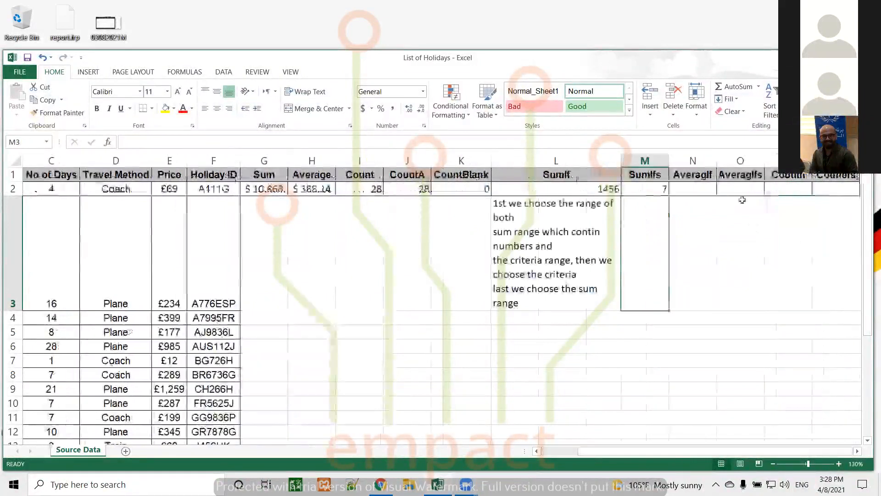
pyautogui.moveTo(668, 161); pyautogui.dragTo(761, 165)
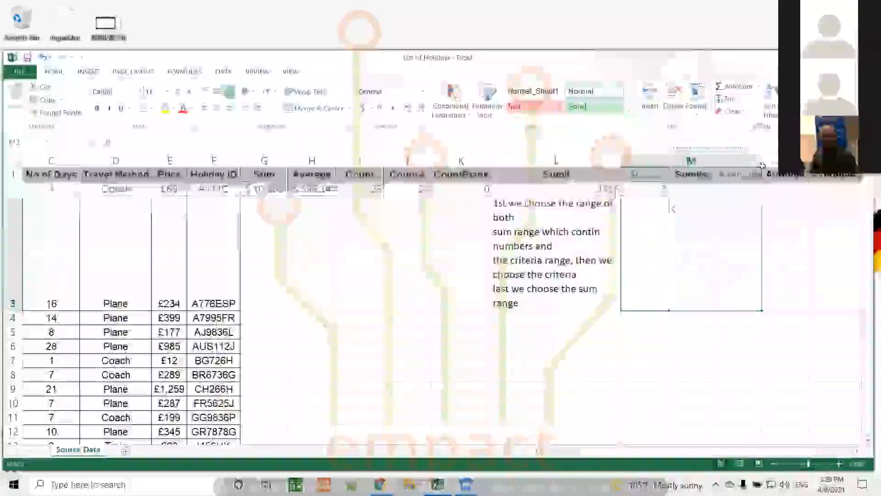
pyautogui.click(205, 91)
# Step: Write the two-line M3 note: '1st we have to choose the sum / range and then choosing the 1st criteria's range and the criteria'
pyautogui.doubleClick(629, 204)
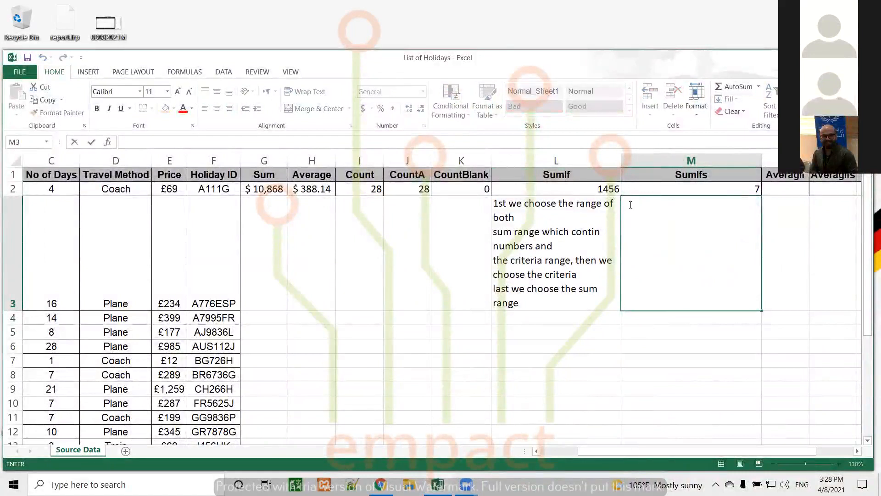
pyautogui.write('1st we have')
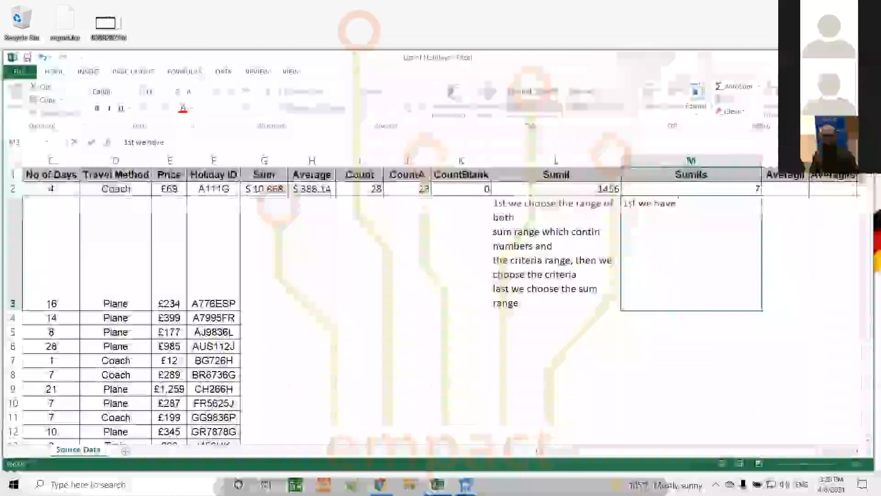
pyautogui.write(' to choos')
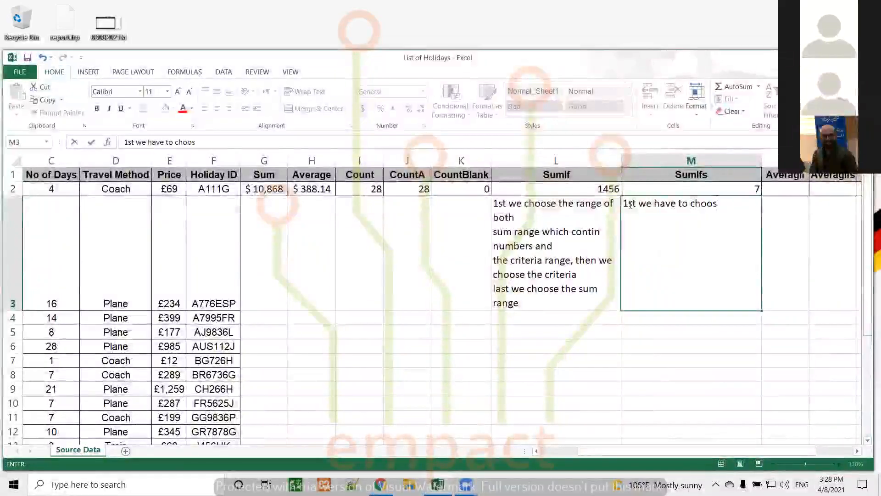
pyautogui.write('e the')
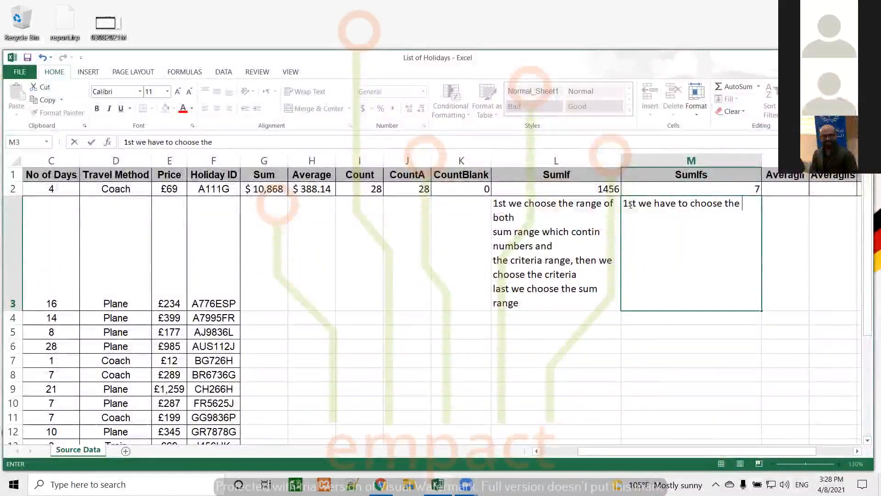
pyautogui.write(' sum')
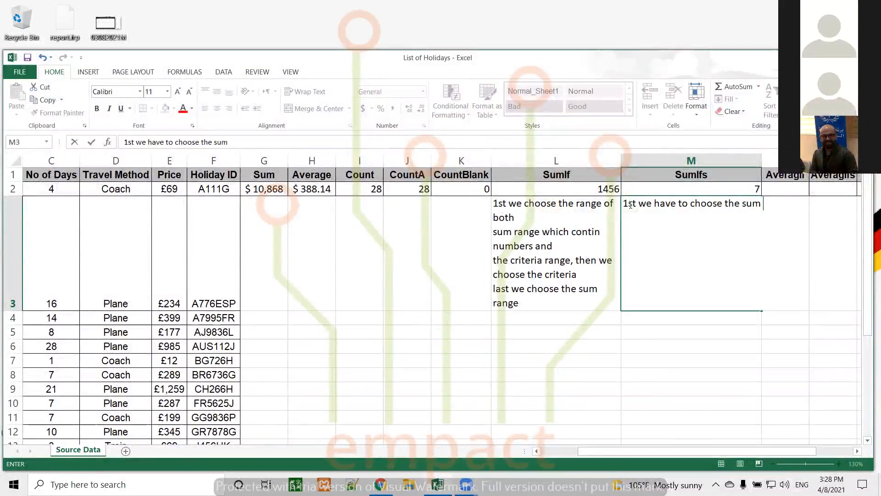
pyautogui.hotkey('alt', 'Return')
pyautogui.write('range')
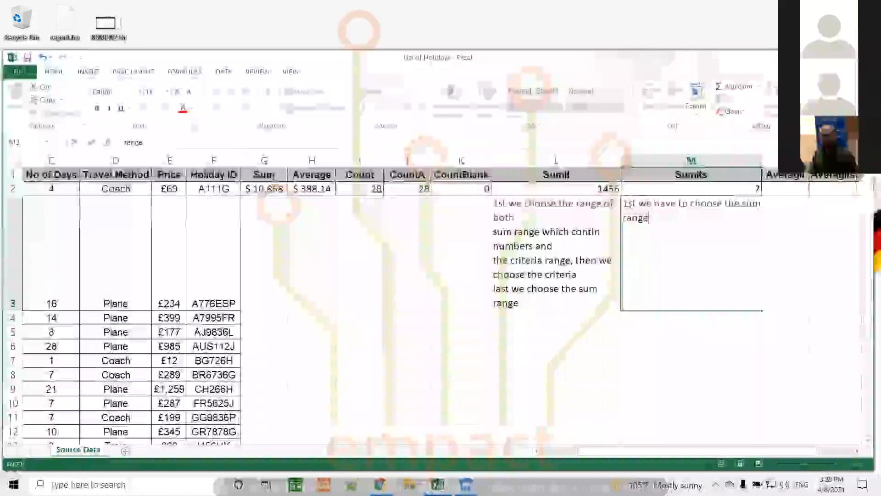
pyautogui.write(' an')
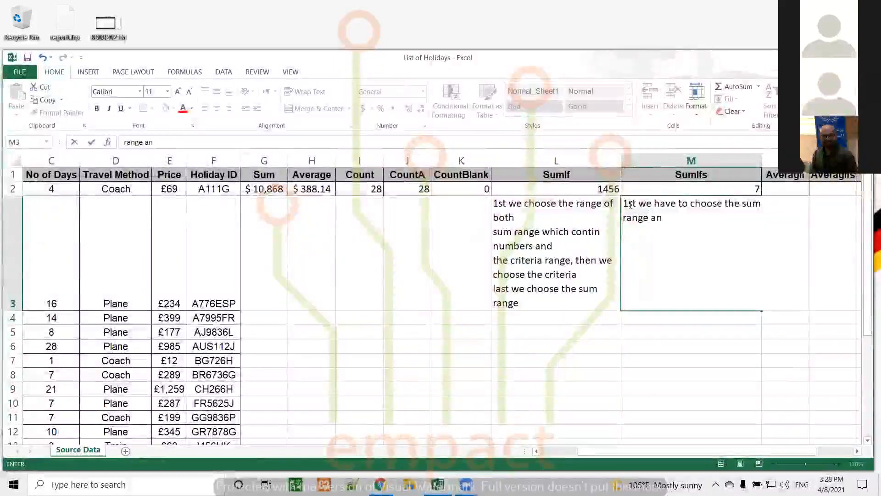
pyautogui.write('d then ')
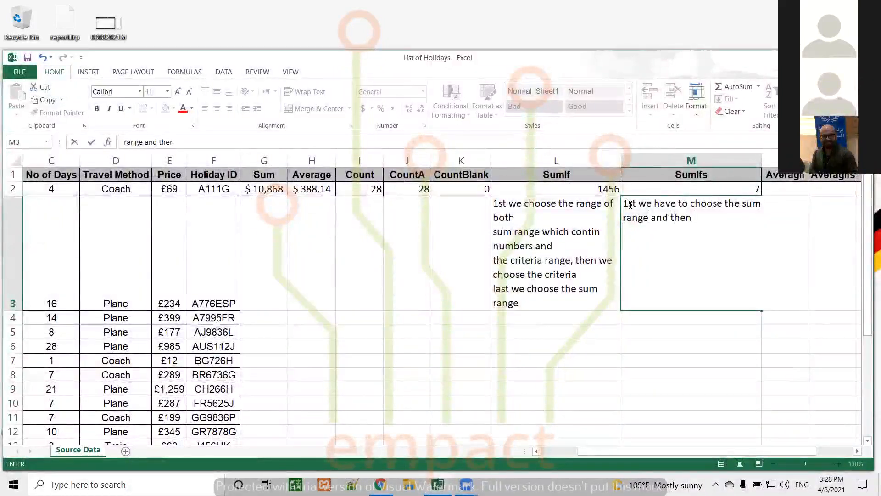
pyautogui.write('choosing ')
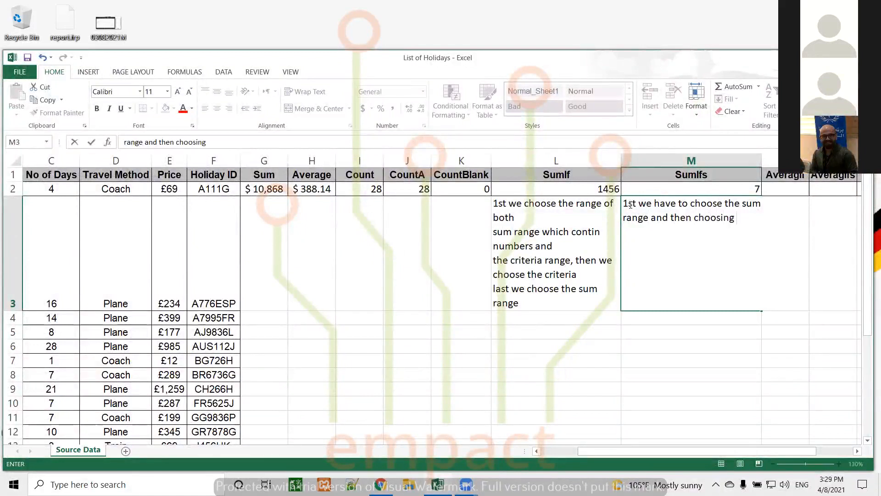
pyautogui.write('the ')
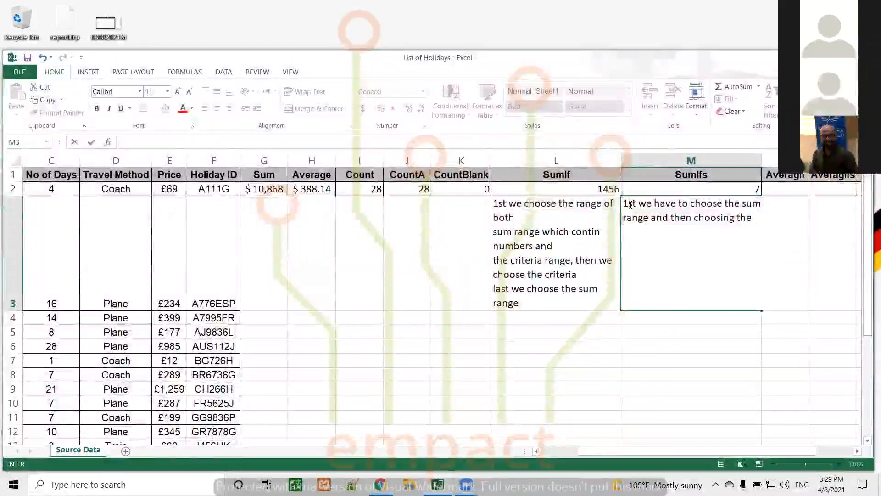
pyautogui.write('1st c')
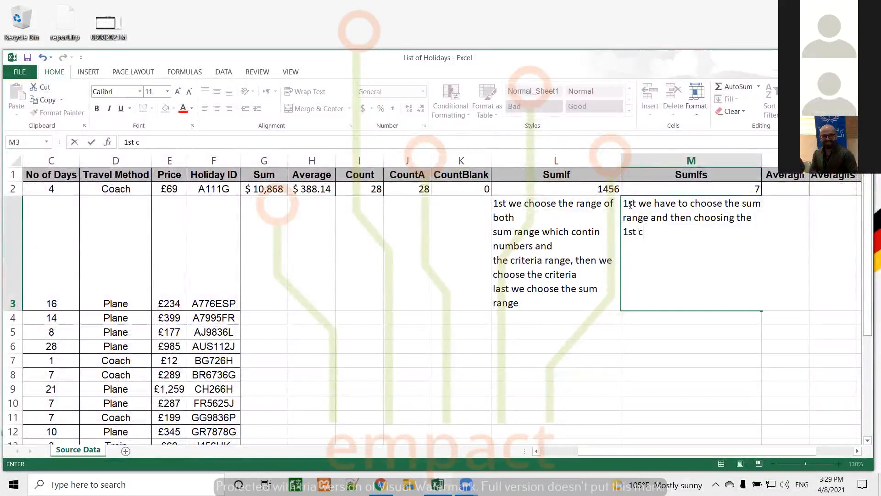
pyautogui.write('riteria')
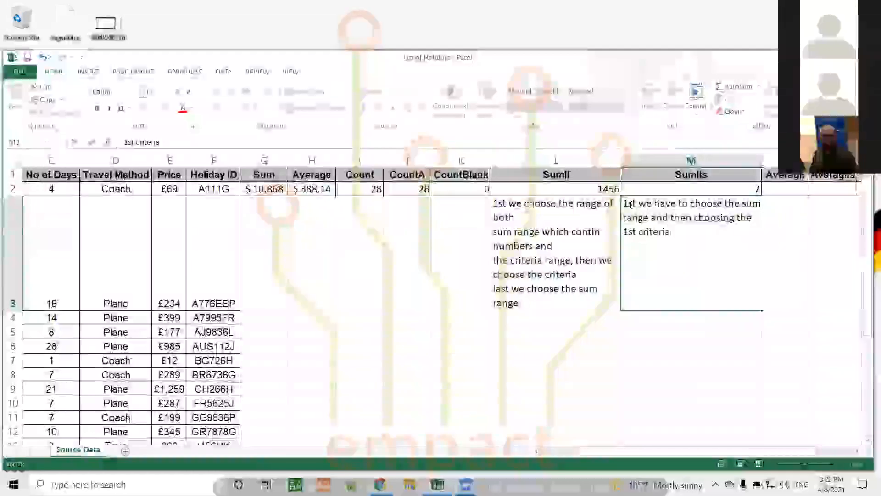
pyautogui.write("'s ran")
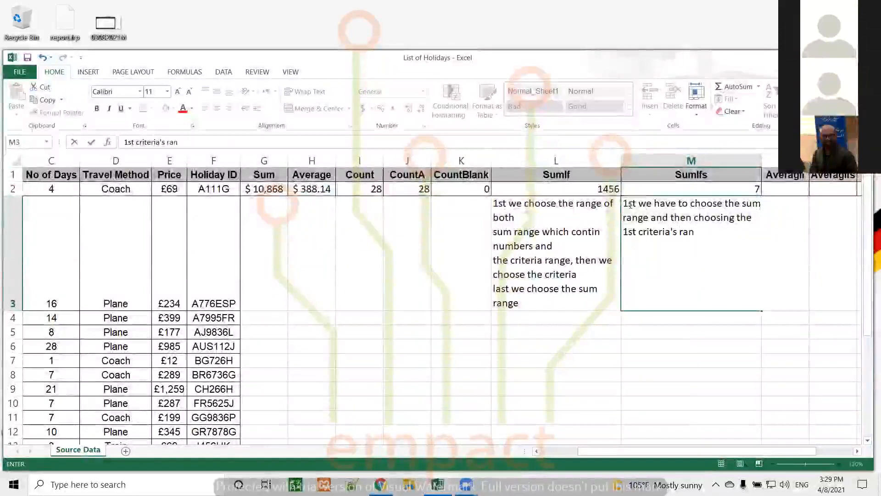
pyautogui.write('ge and the criteria')
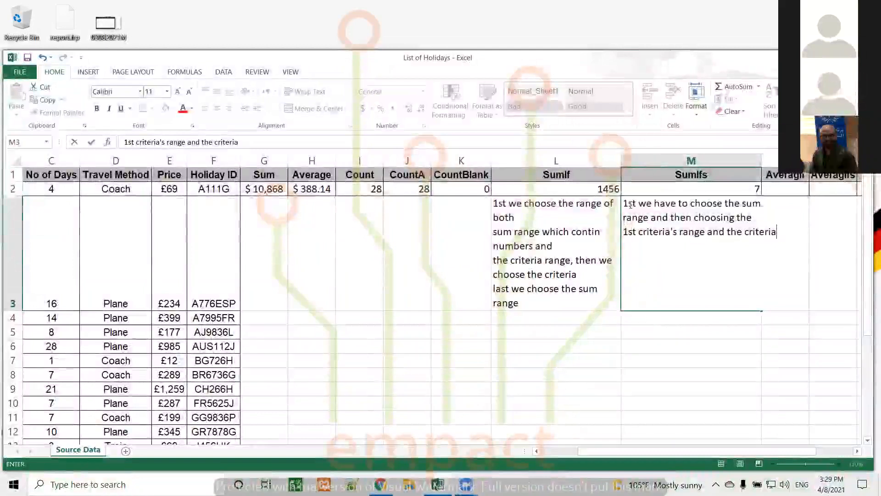
pyautogui.press('Return')
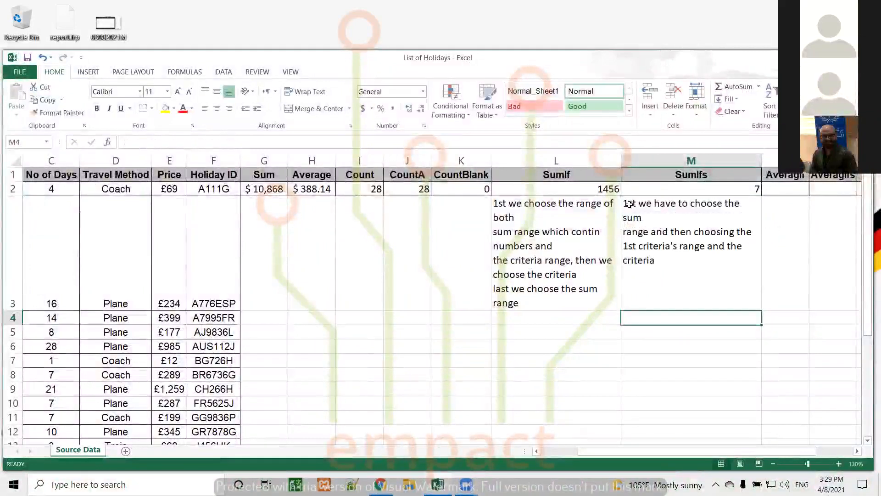
# Step: Append a new line 'and so on for the other criteria if we have' to the M3 note
pyautogui.doubleClick(656, 259)
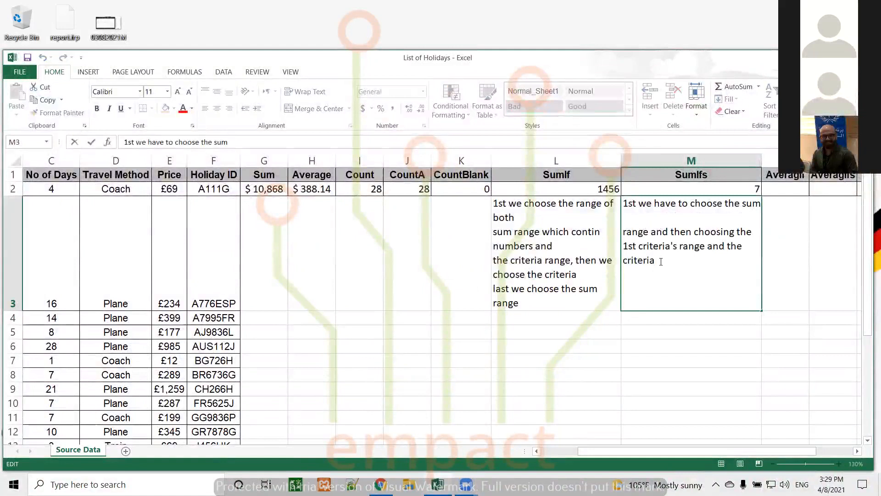
pyautogui.hotkey('alt', 'Return')
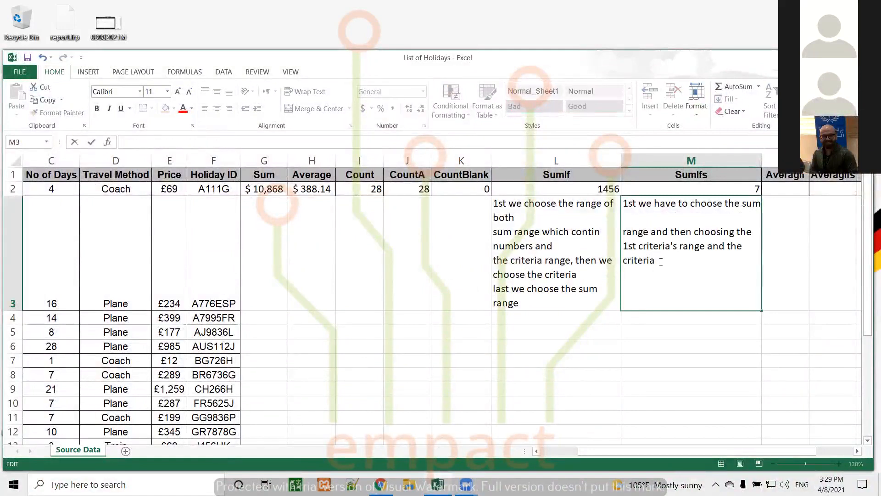
pyautogui.write('then')
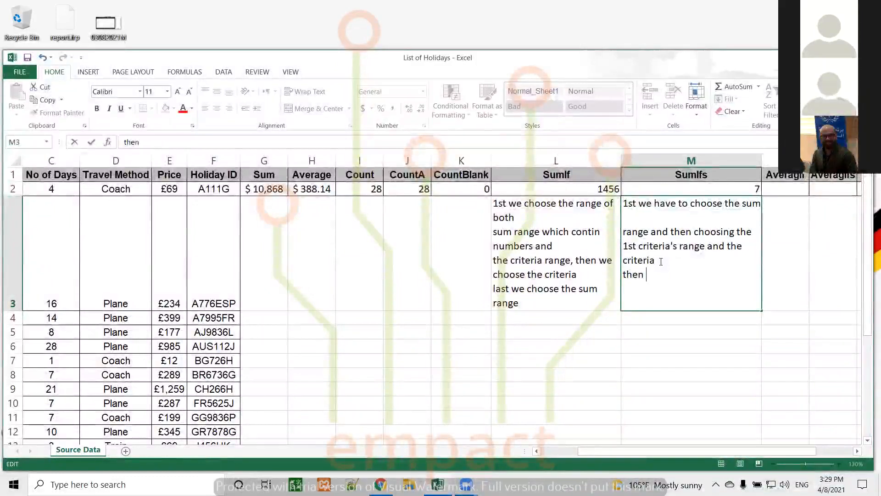
pyautogui.press('BackSpace')
pyautogui.press('BackSpace')
pyautogui.write('an')
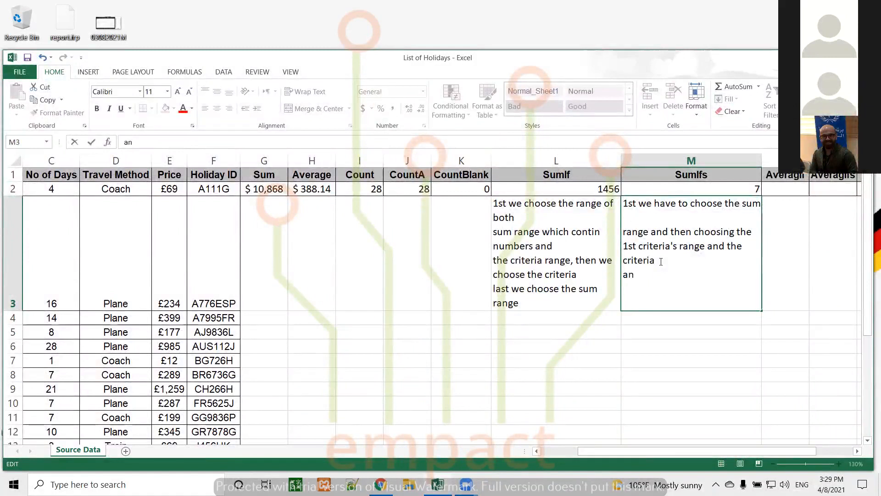
pyautogui.write('d so on ')
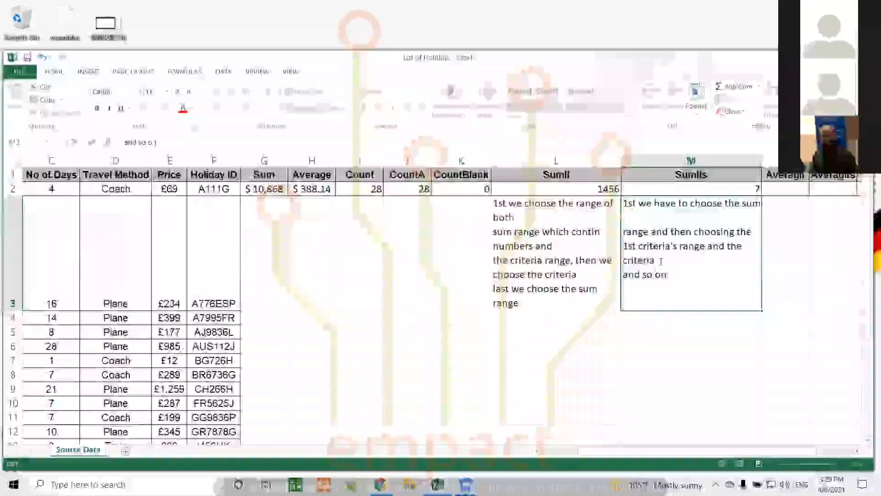
pyautogui.write('for the other cri')
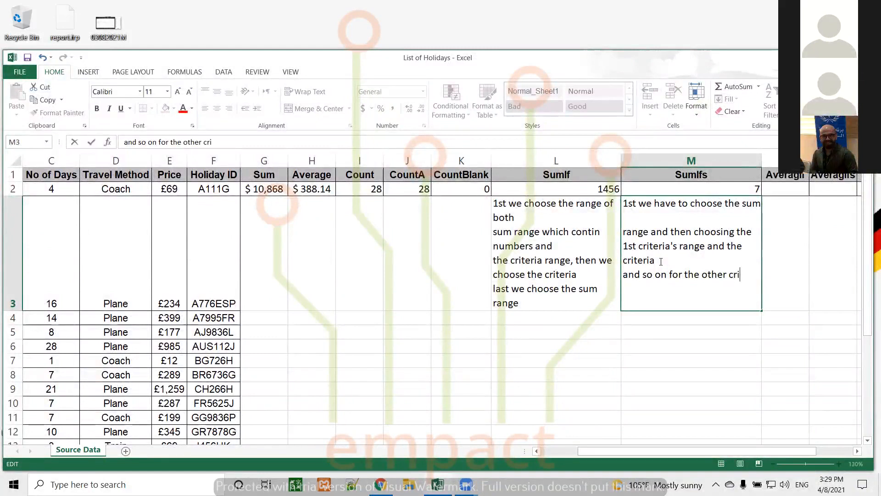
pyautogui.write('f we have')
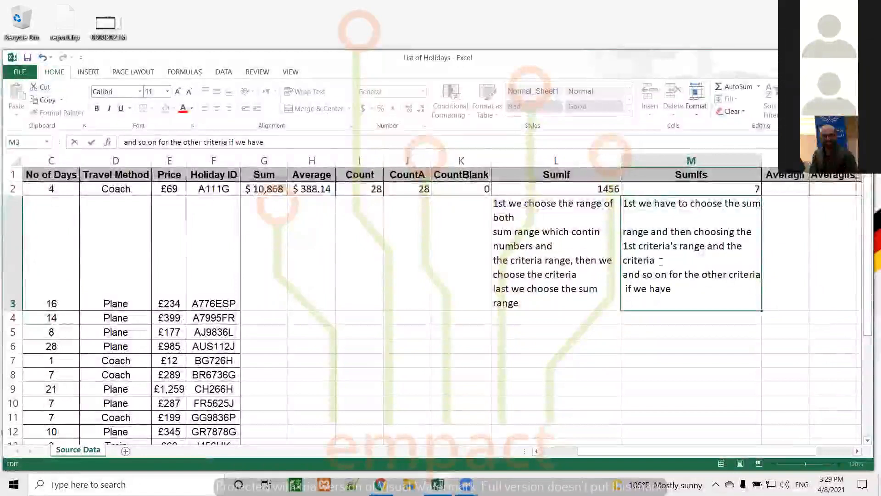
pyautogui.press('Return')
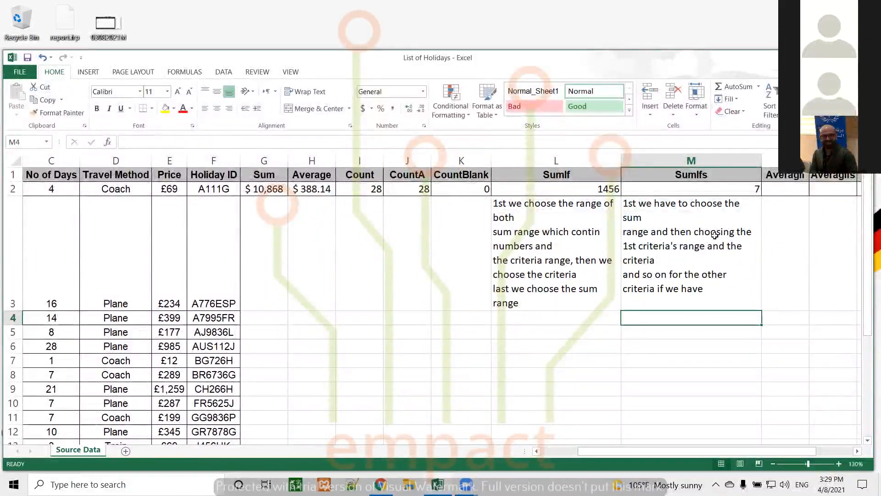
pyautogui.click(662, 236)
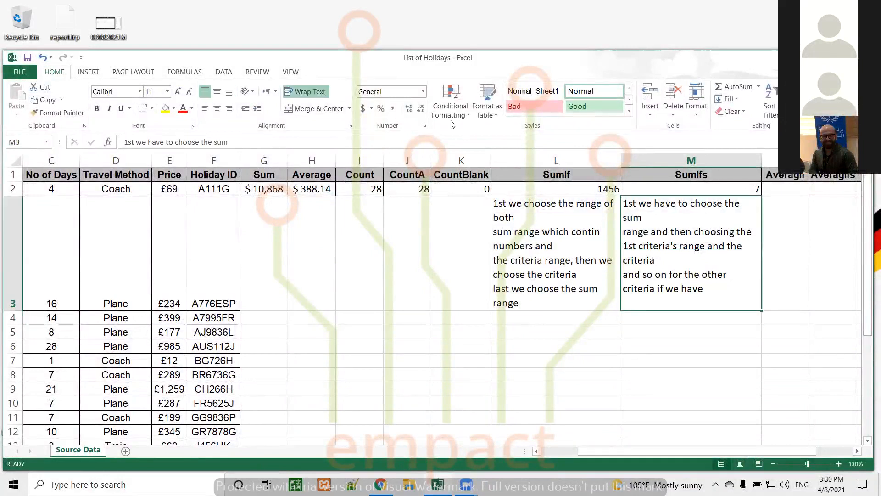
# Step: Edit M2's SUMIFS formula and step through C2:C29, A2:A29 and D2:D29 to outline each range
pyautogui.click(671, 184)
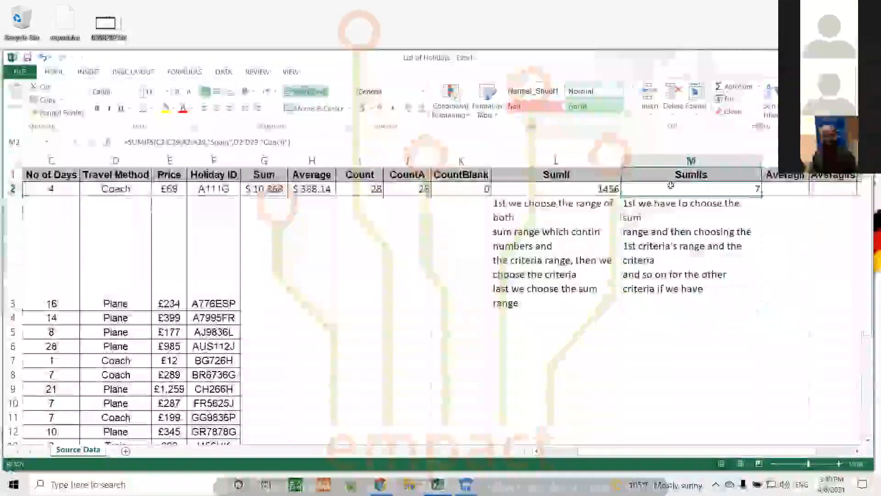
pyautogui.click(335, 142)
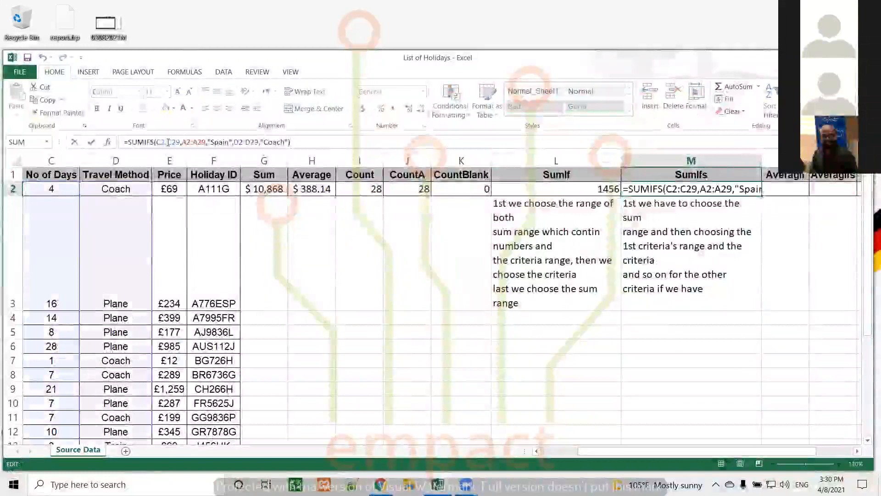
pyautogui.click(168, 142)
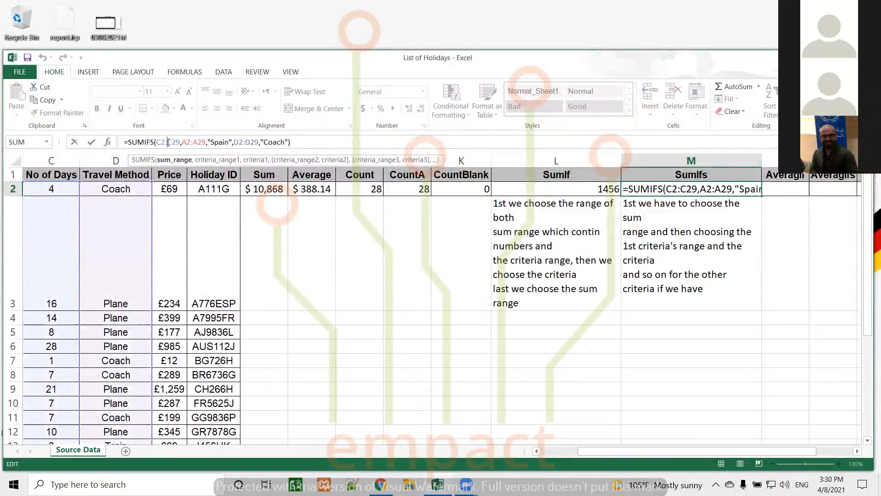
pyautogui.moveTo(626, 451); pyautogui.dragTo(583, 453)
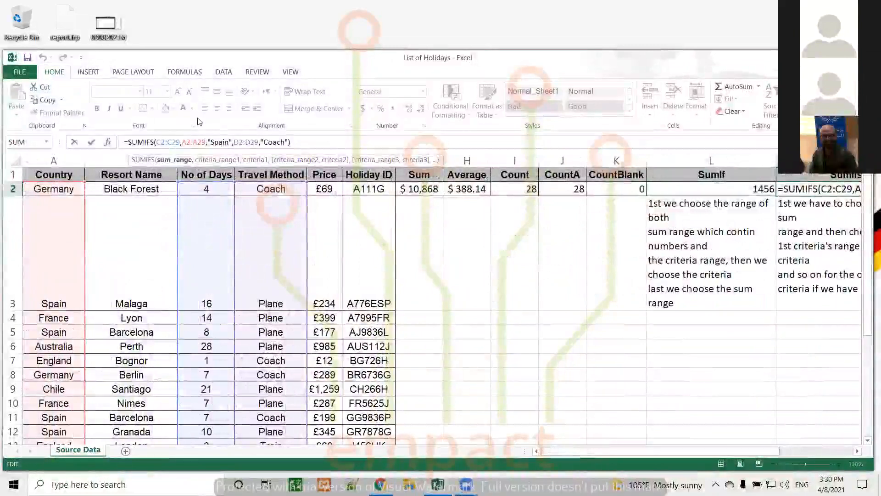
pyautogui.click(197, 143)
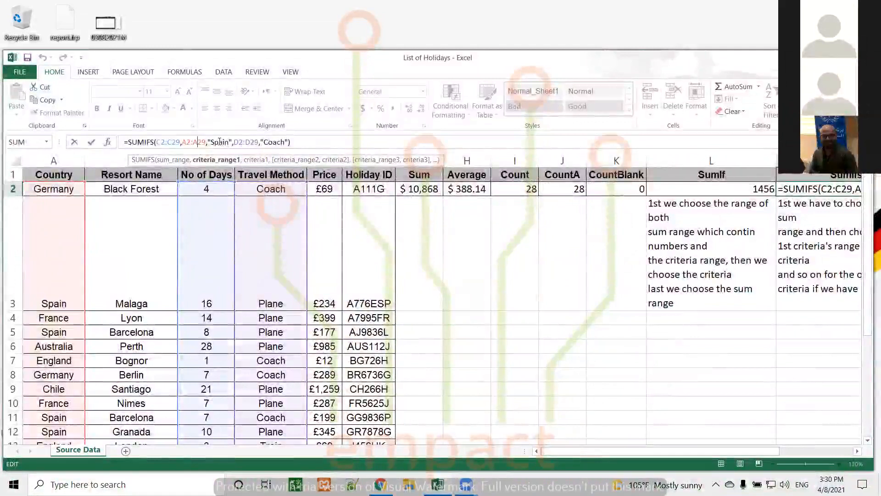
pyautogui.click(239, 143)
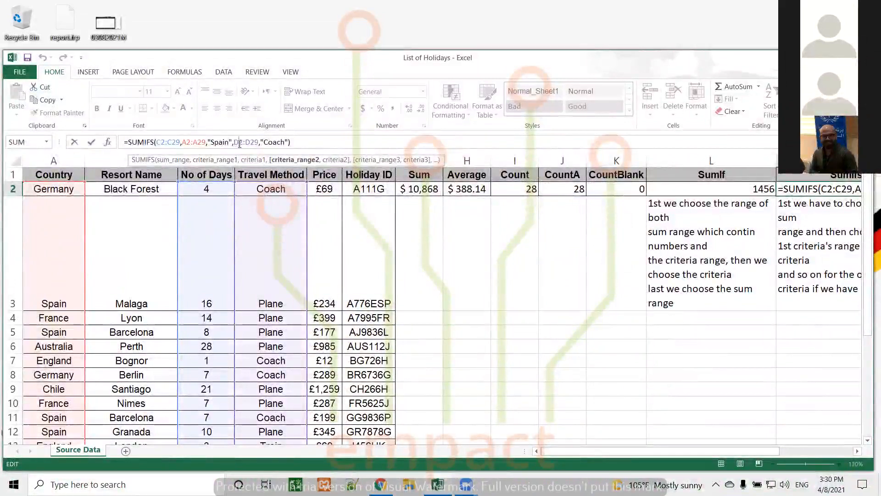
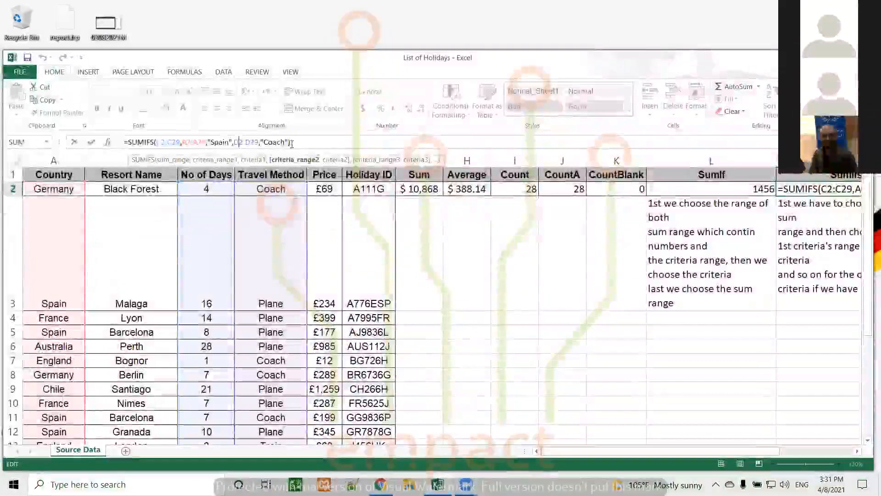
# Step: Commit the SUMIFS formula in M2 so it shows 7, and autofit every column on the sheet
pyautogui.press('Return')
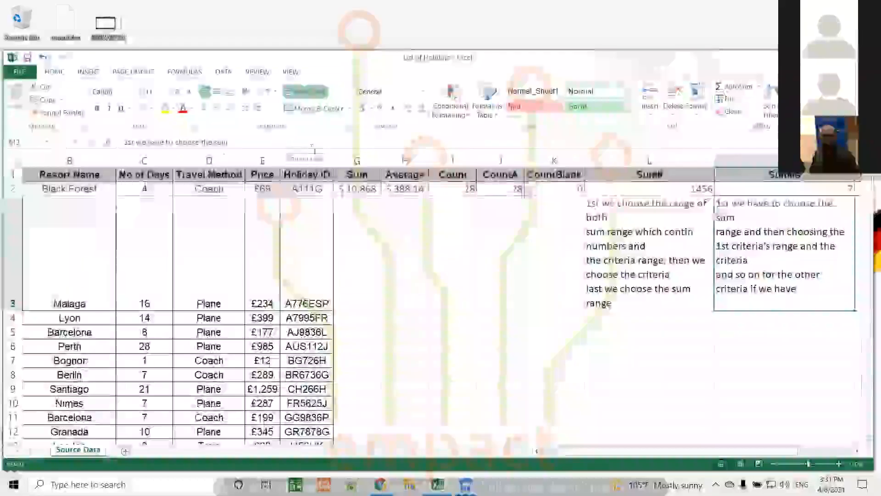
pyautogui.click(13, 158)
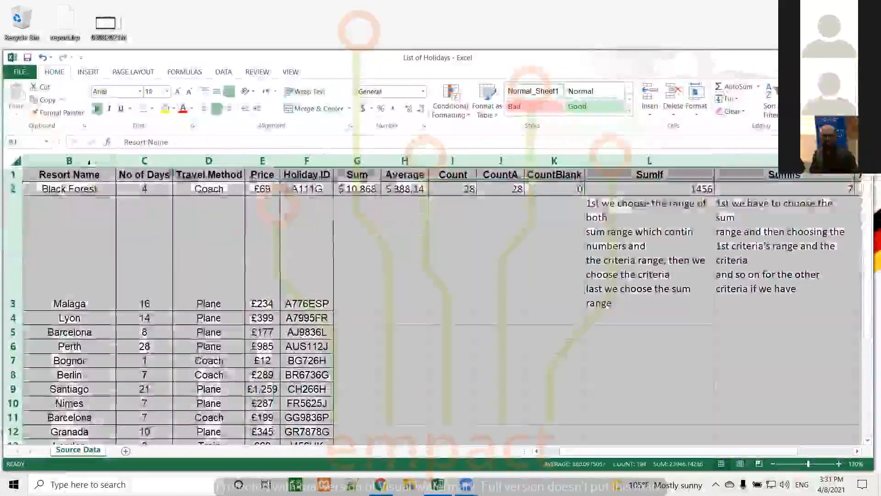
pyautogui.doubleClick(117, 161)
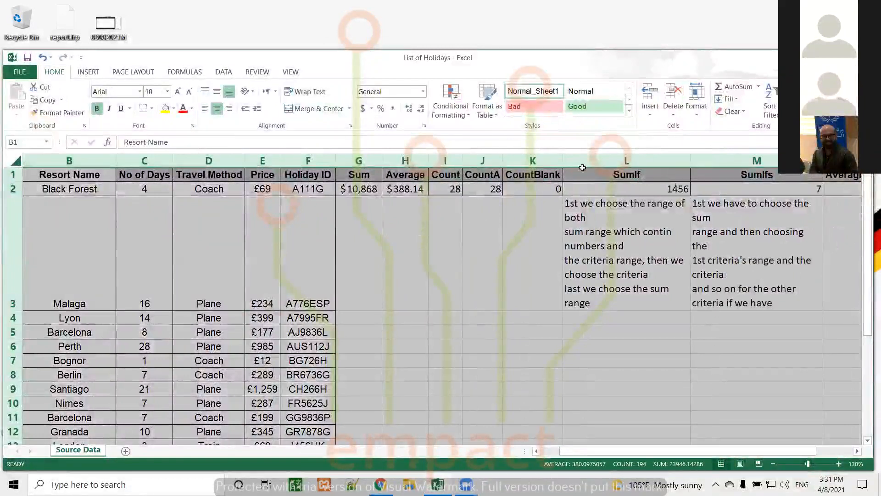
pyautogui.click(805, 190)
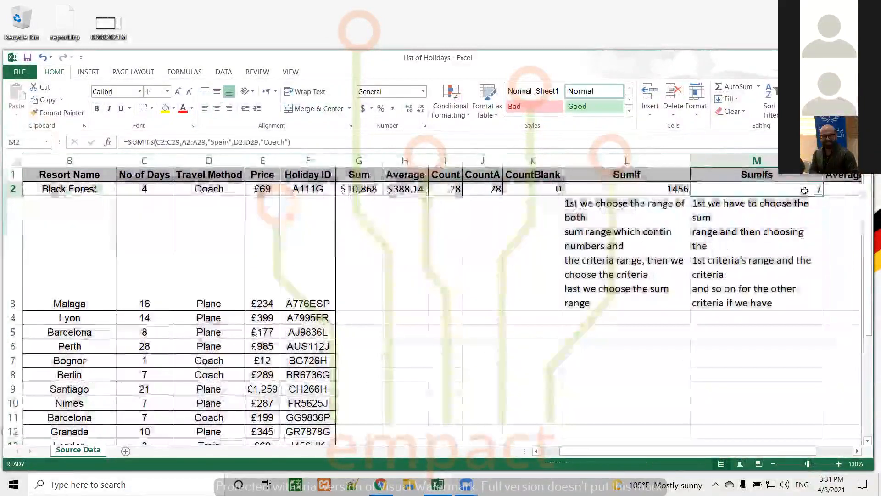
pyautogui.press('Right')
pyautogui.press('Right')
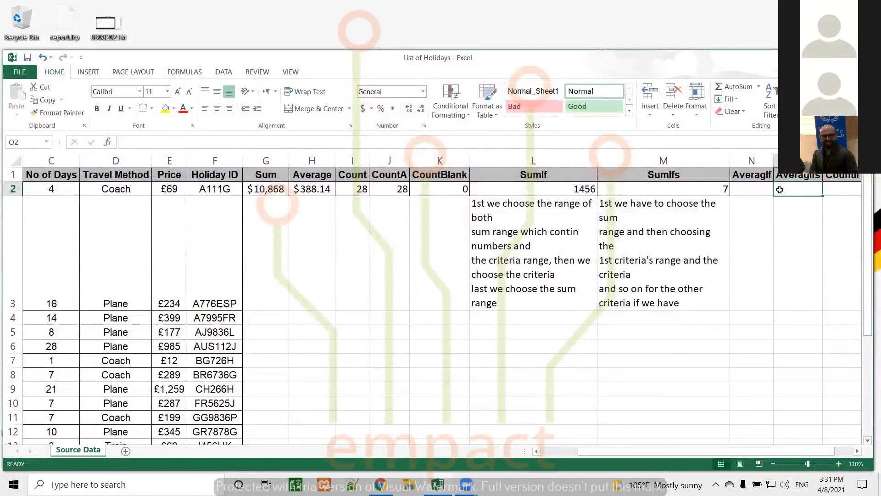
pyautogui.click(762, 187)
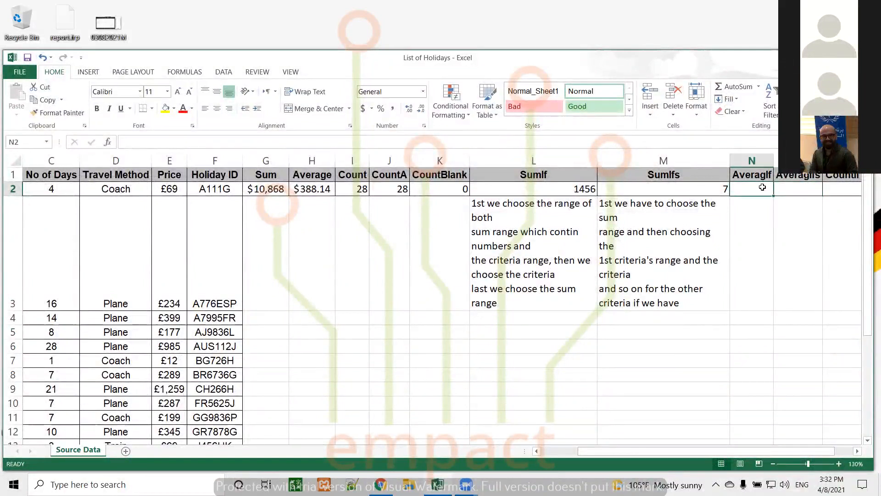
# Step: Start =AVERAGEIF in N2, replacing the mistaken C2 reference with the range b2:c29
pyautogui.write('=')
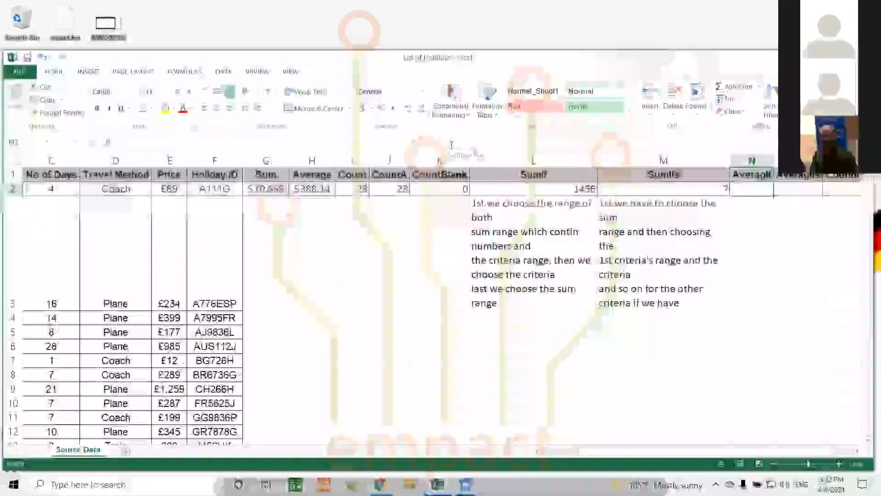
pyautogui.write('avera')
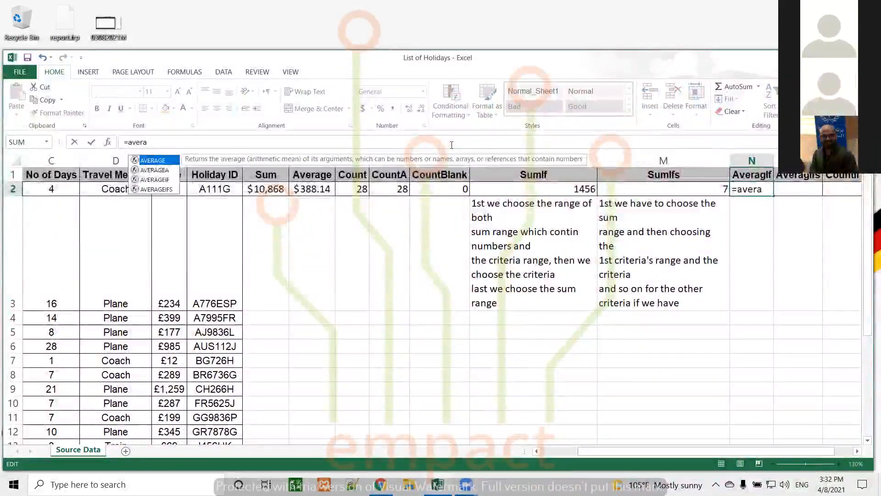
pyautogui.write('geif')
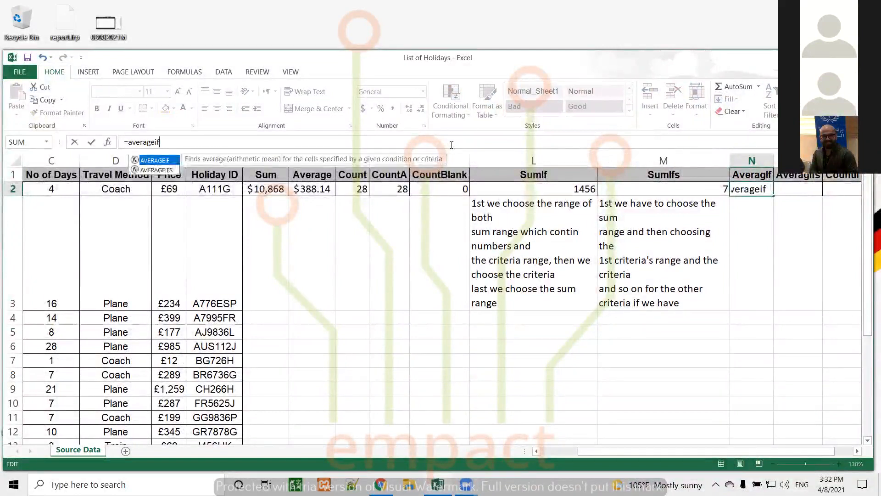
pyautogui.write('(')
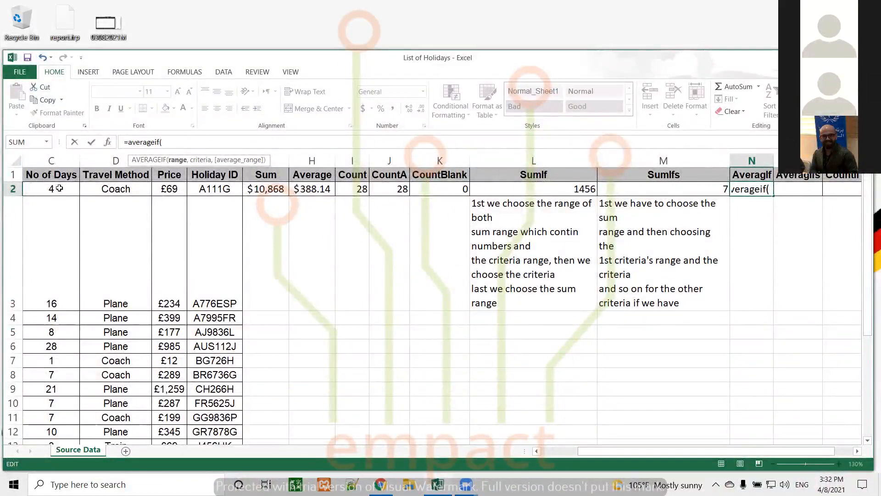
pyautogui.write('c2:')
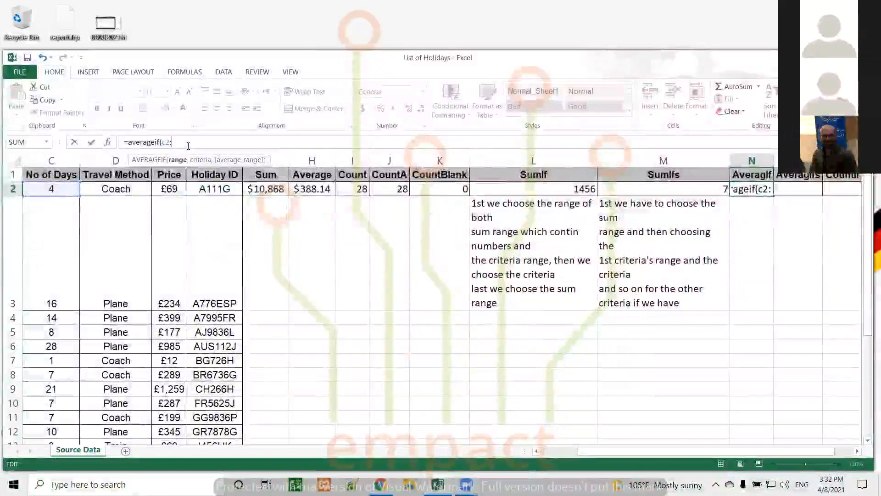
pyautogui.moveTo(630, 450); pyautogui.dragTo(579, 456)
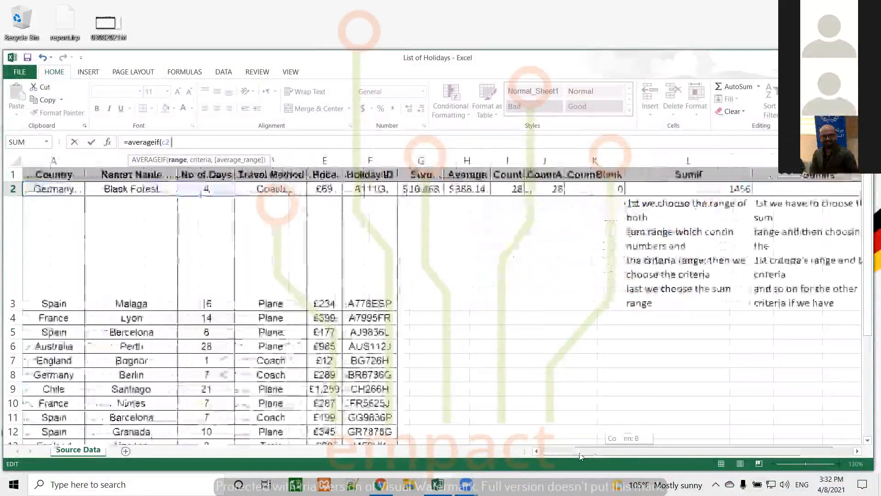
pyautogui.press('BackSpace')
pyautogui.press('BackSpace')
pyautogui.press('BackSpace')
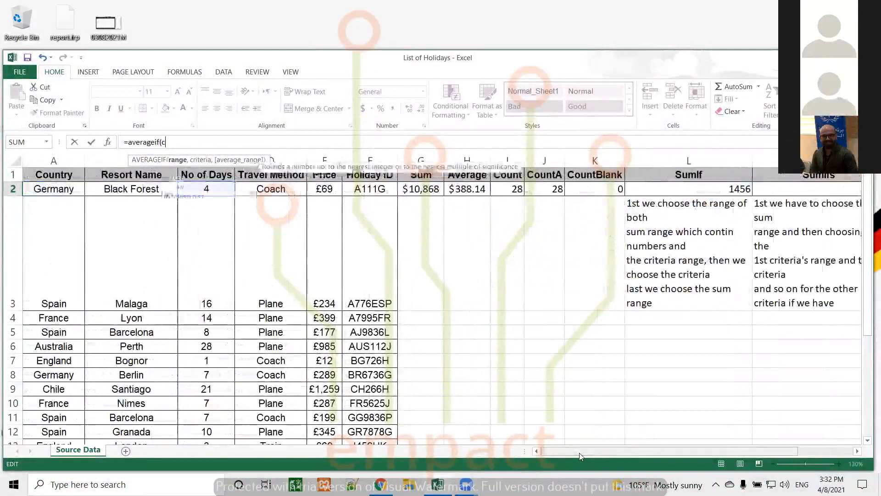
pyautogui.write('b')
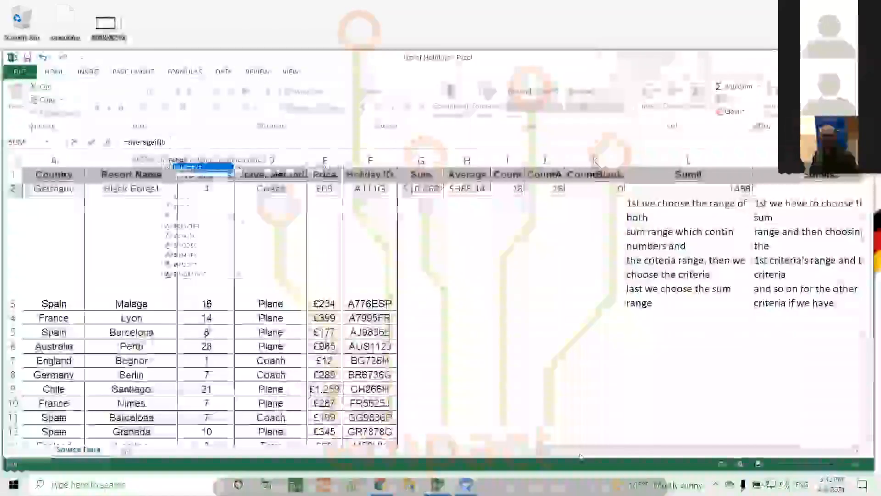
pyautogui.write('2:c29')
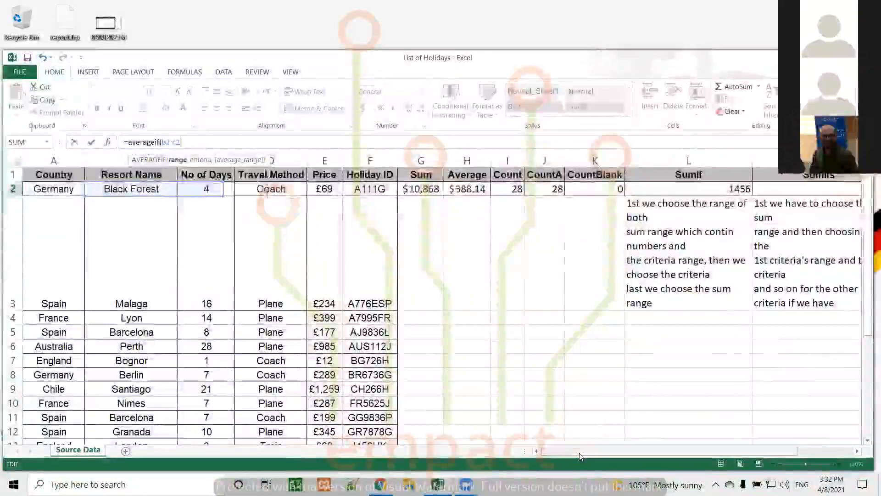
pyautogui.write(',')
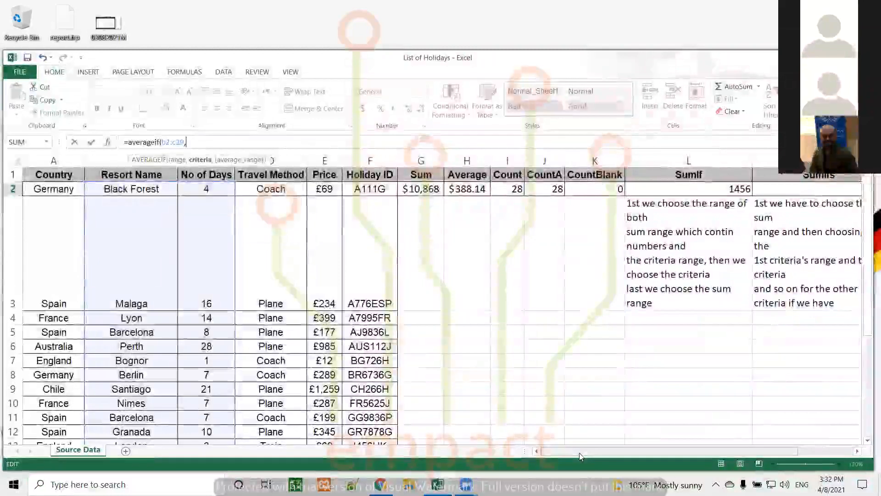
# Step: Add the criterion "Berlin", with its missing opening quote, and the average range d2:d29
pyautogui.write('b')
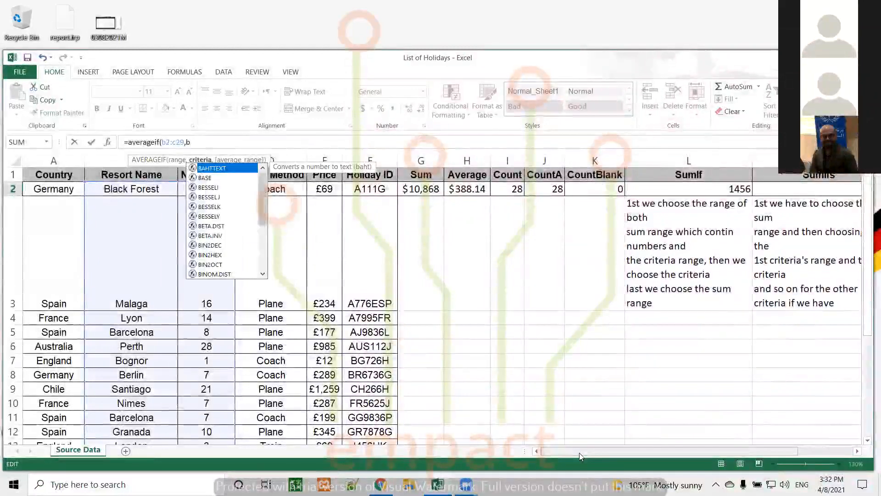
pyautogui.write('erlin')
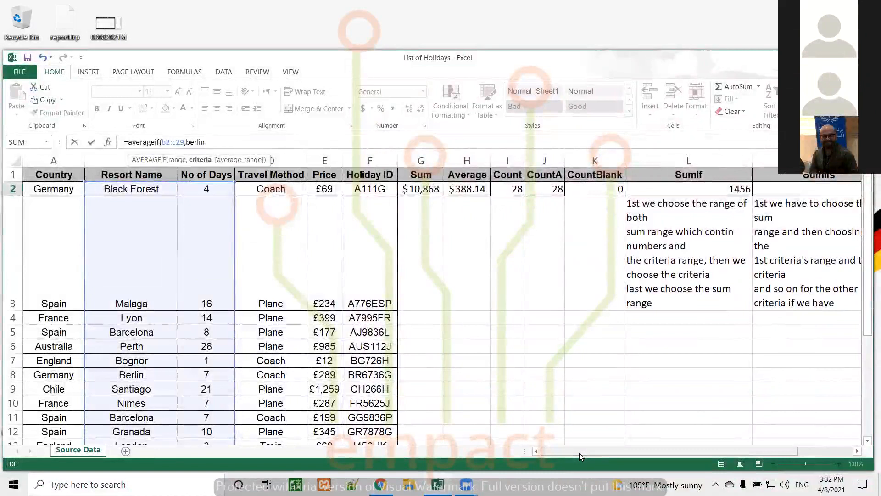
pyautogui.write('"')
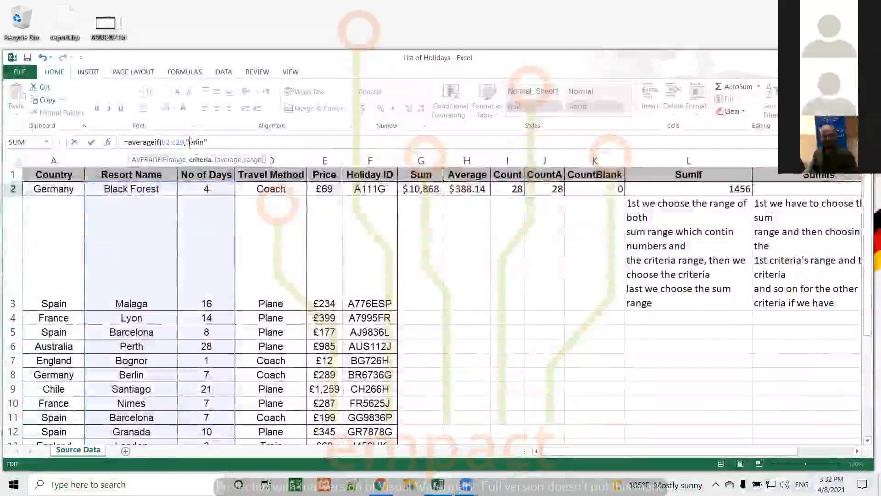
pyautogui.click(190, 142)
pyautogui.write('"')
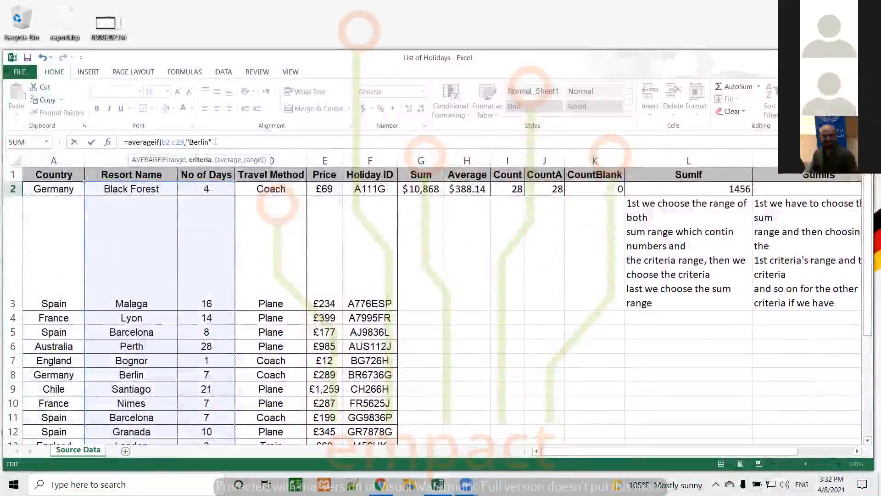
pyautogui.write(',')
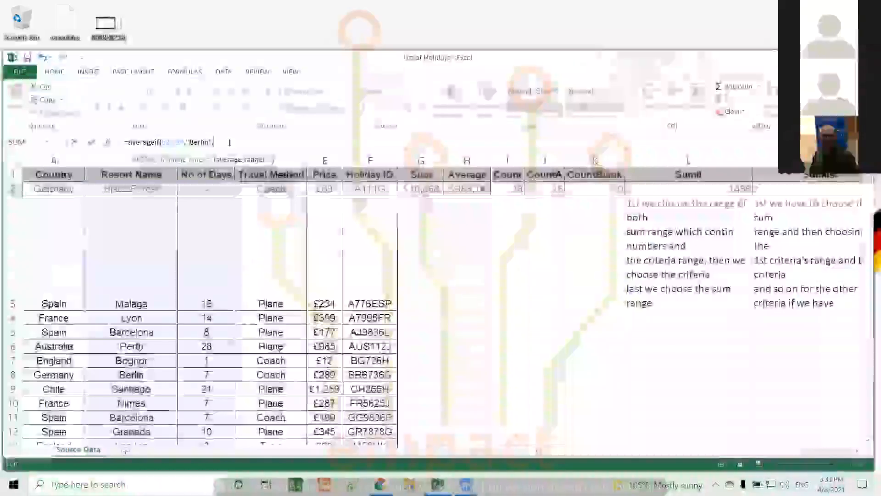
pyautogui.write('d')
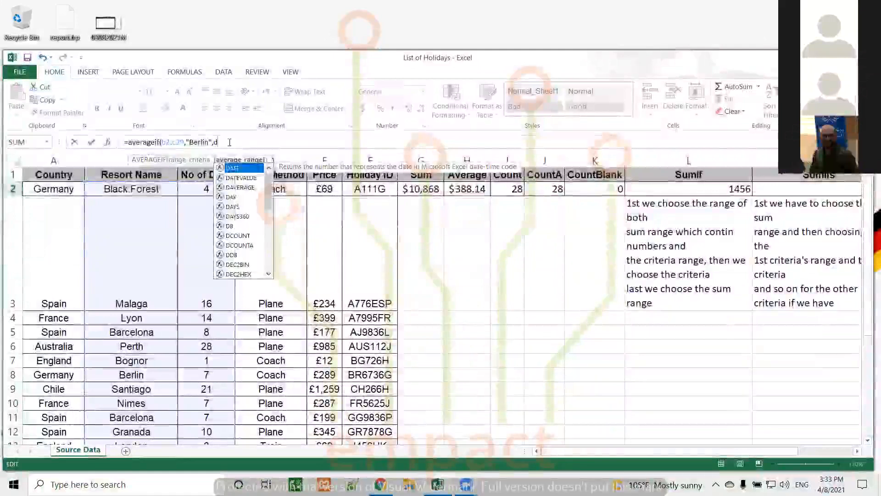
pyautogui.write('2')
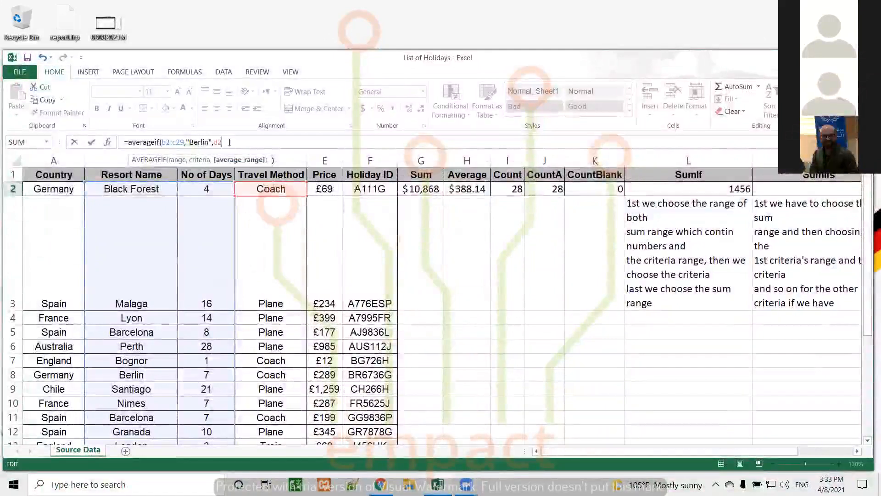
pyautogui.write(':d29')
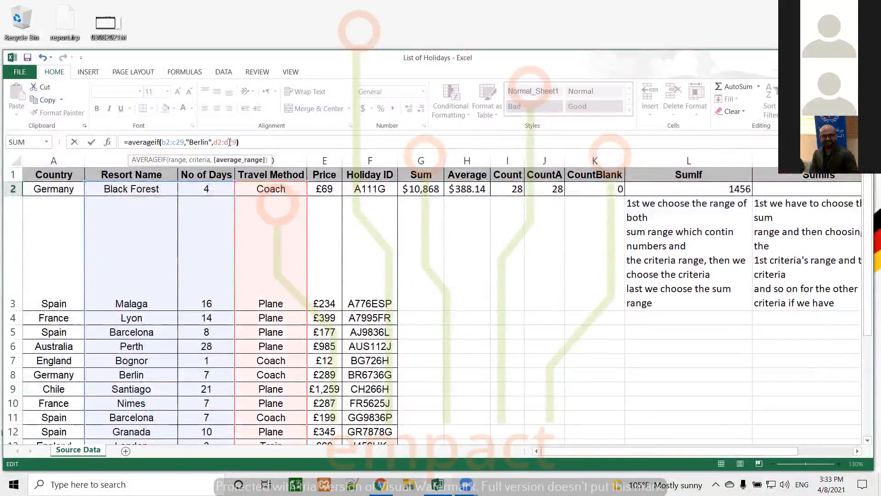
pyautogui.write(')')
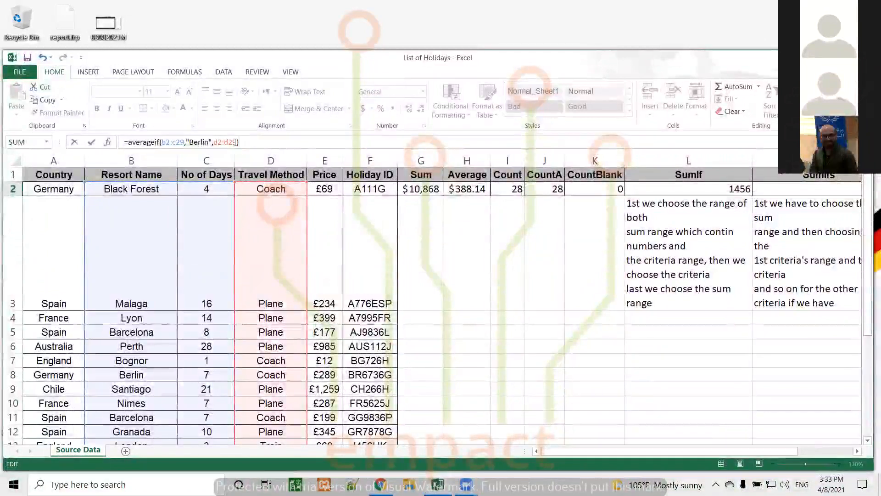
# Step: Change the average range to c2:c29, close the parenthesis and enter the formula
pyautogui.click(217, 141)
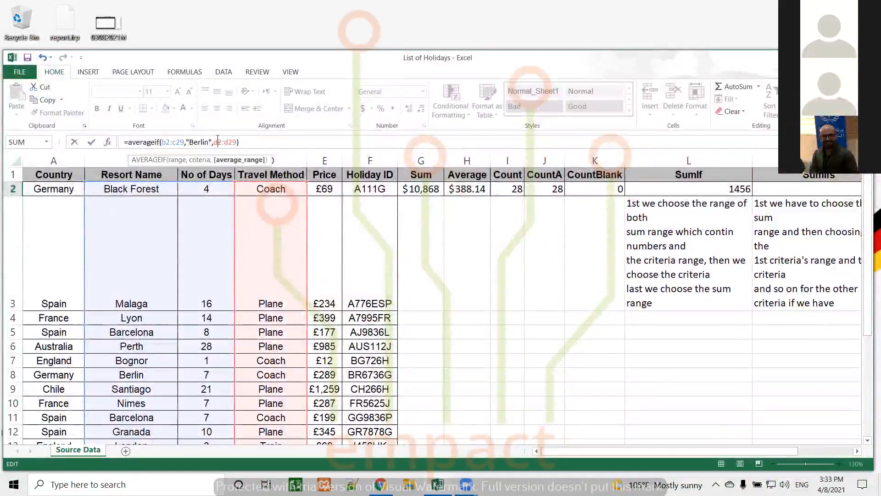
pyautogui.press('BackSpace')
pyautogui.write('c')
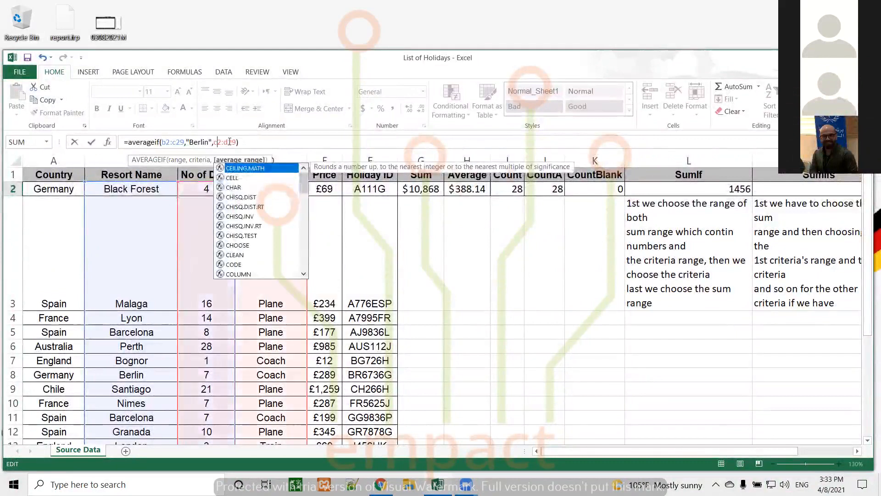
pyautogui.click(230, 141)
pyautogui.press('BackSpace')
pyautogui.write('c')
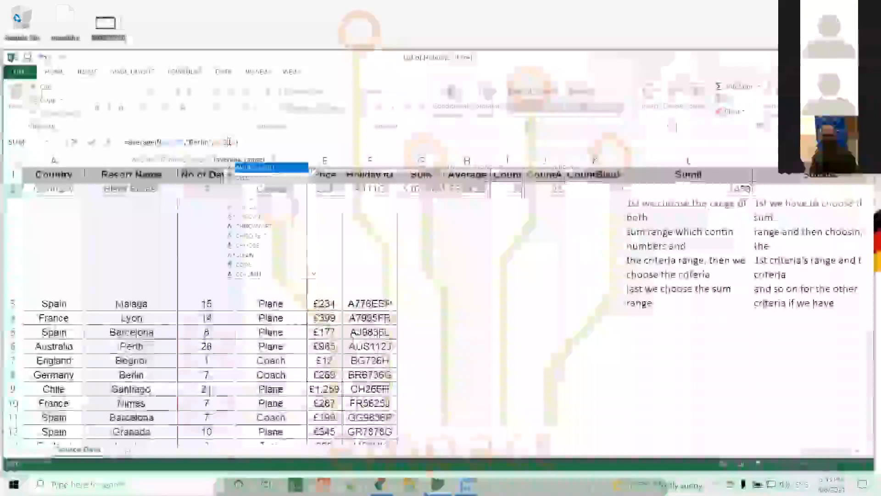
pyautogui.click(237, 142)
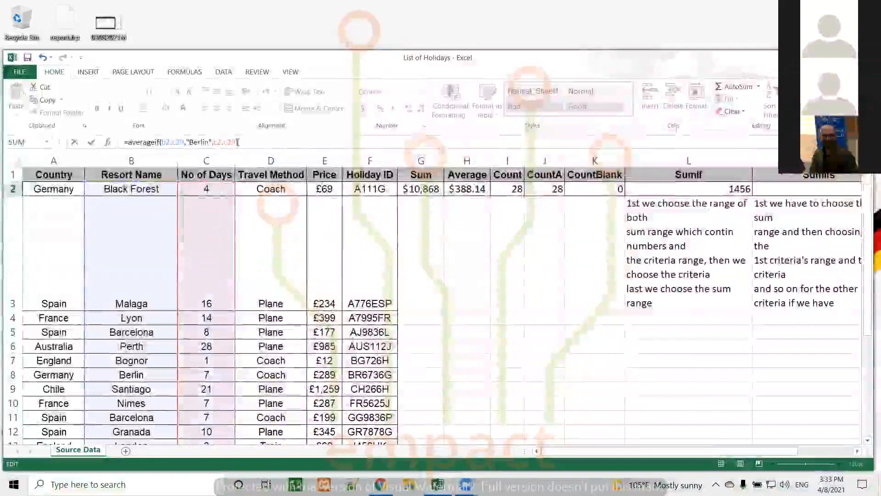
pyautogui.write(')')
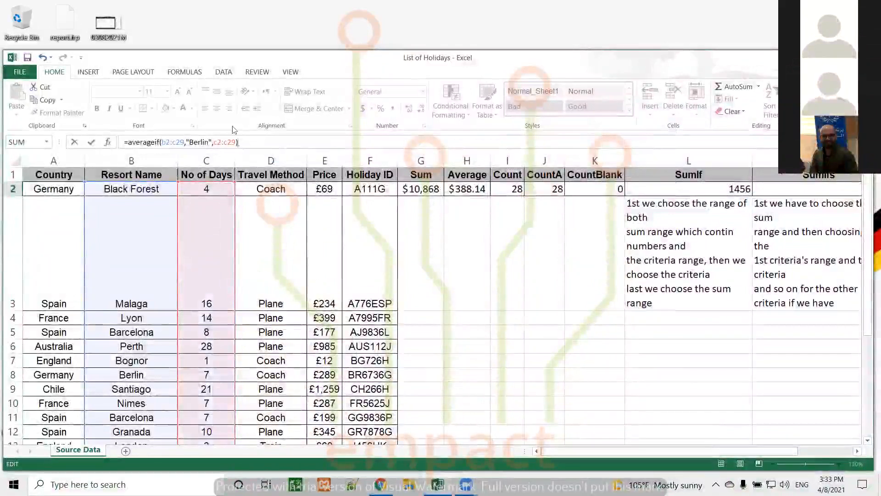
pyautogui.press('Return')
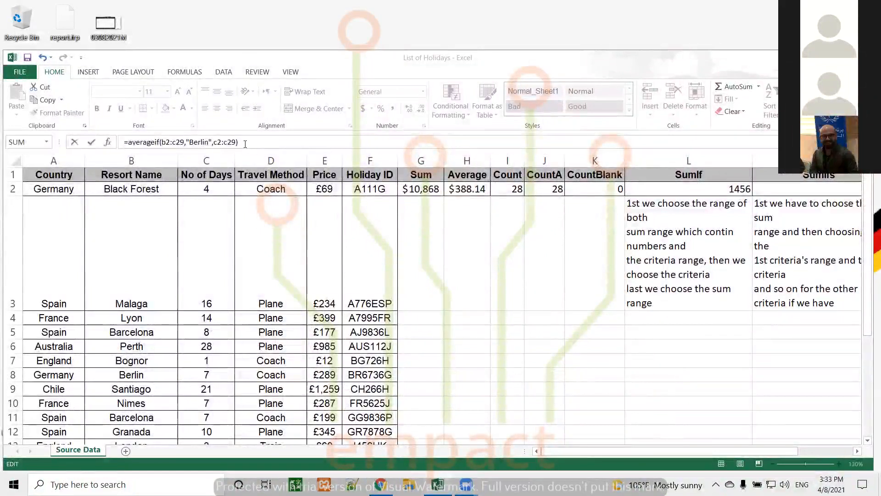
# Step: Review =averageif(b2:c29,"Berlin",c2:c29) and recommit it, returning 7
pyautogui.click(245, 143)
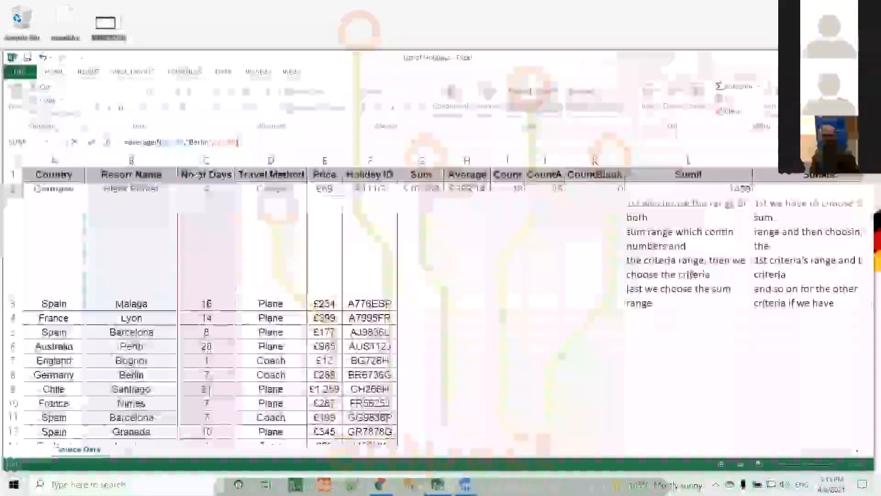
pyautogui.click(202, 143)
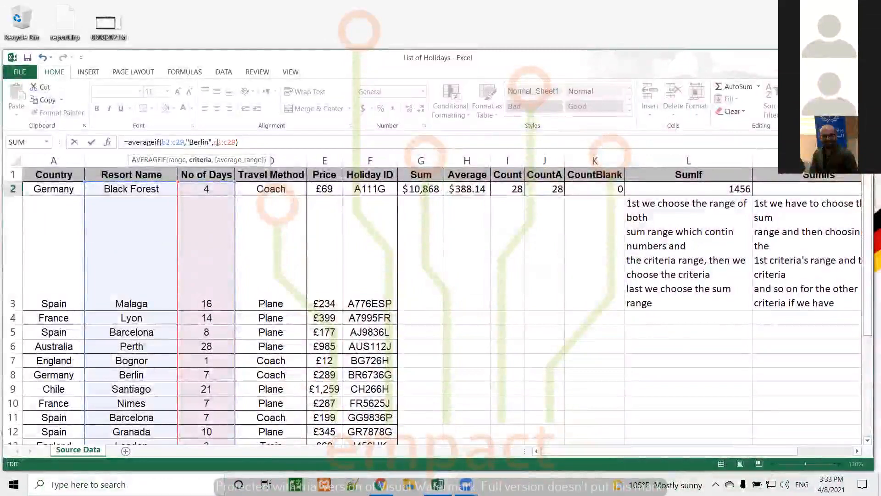
pyautogui.click(223, 143)
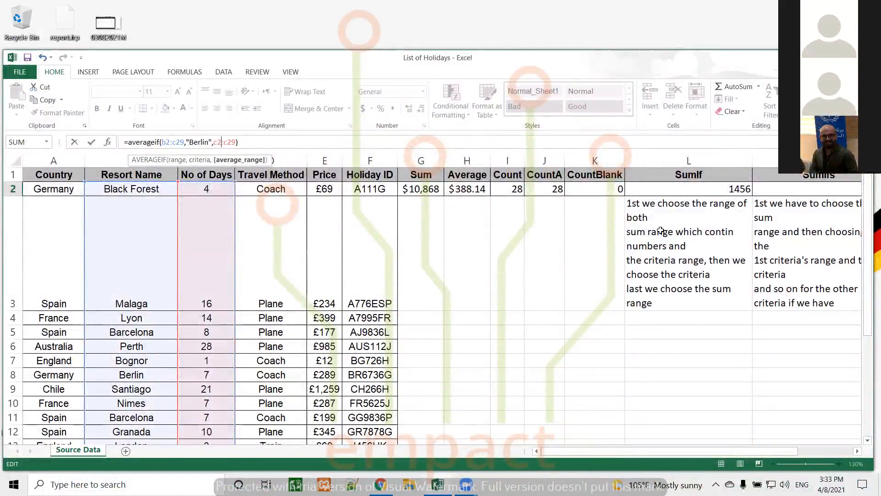
pyautogui.click(247, 139)
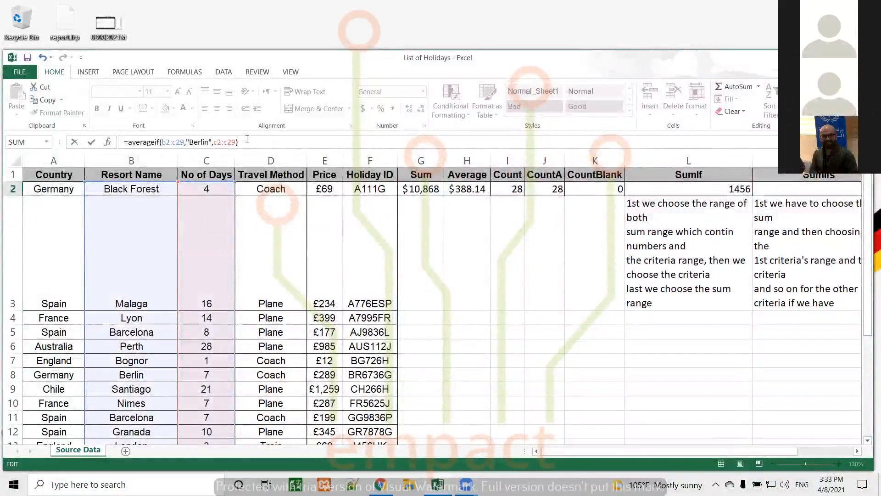
pyautogui.press('Return')
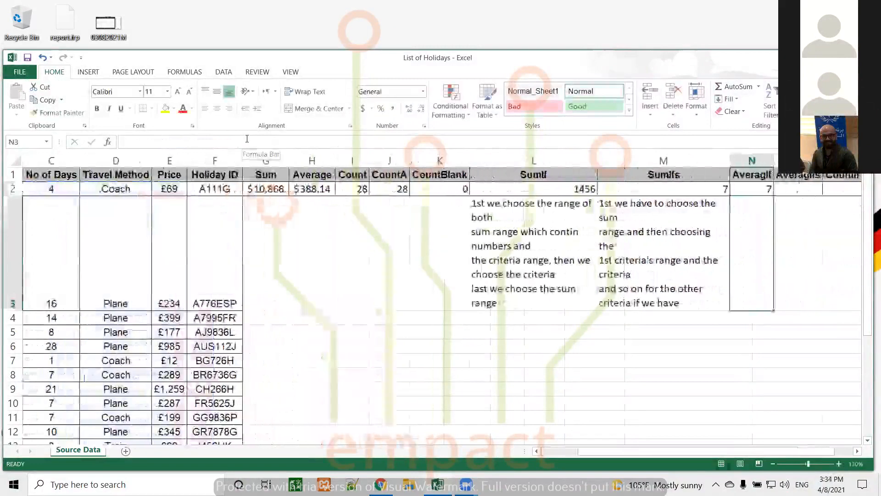
# Step: Check N2's AVERAGEIF result, then move to the empty AverageIfs cell O2 to start a formula
pyautogui.click(758, 189)
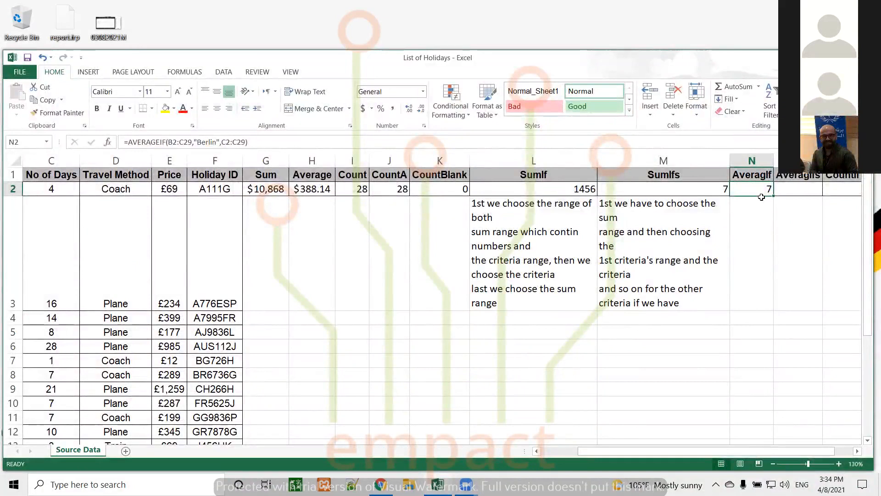
pyautogui.press('Tab')
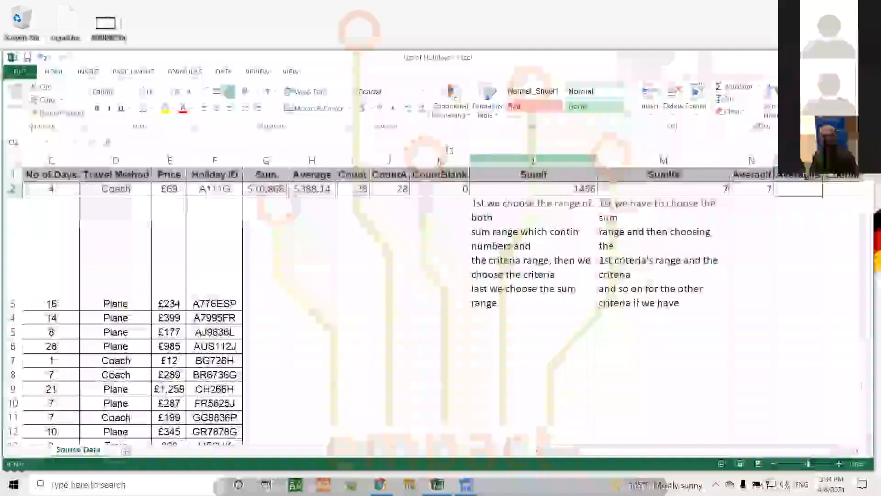
pyautogui.click(441, 143)
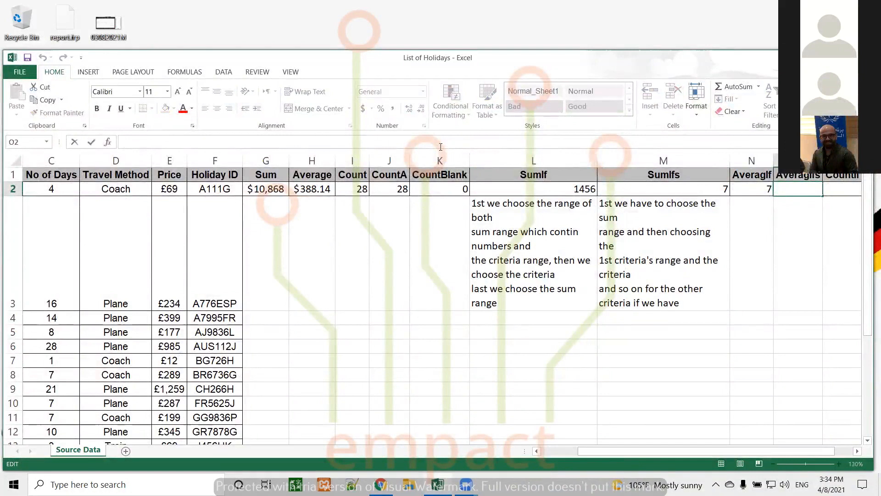
# Step: Type =averageifs(c2:c29,b2:b29,"Berlin",a2:a29,"Germany") into O2
pyautogui.write('=')
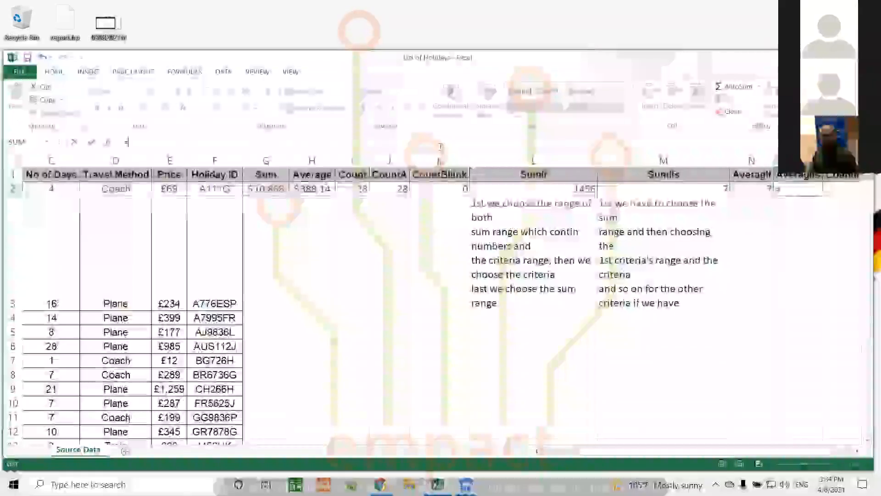
pyautogui.write('averag')
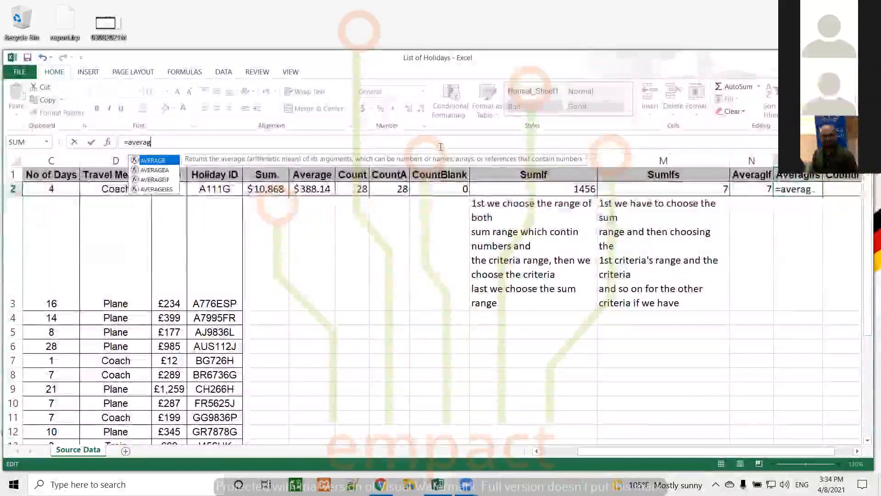
pyautogui.write('eifs')
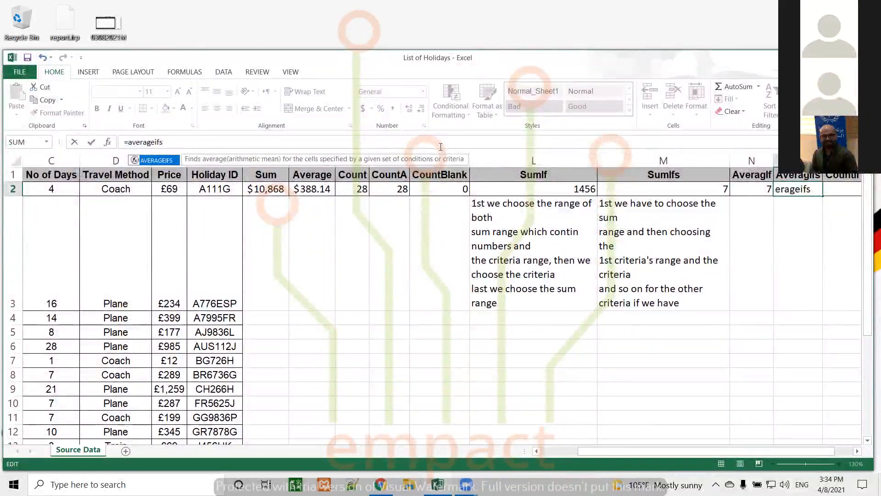
pyautogui.write('(')
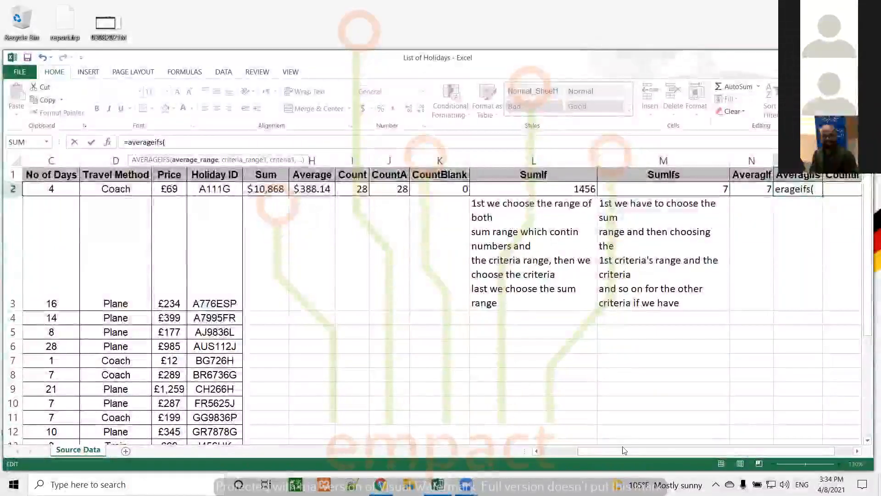
pyautogui.moveTo(624, 453); pyautogui.dragTo(517, 467)
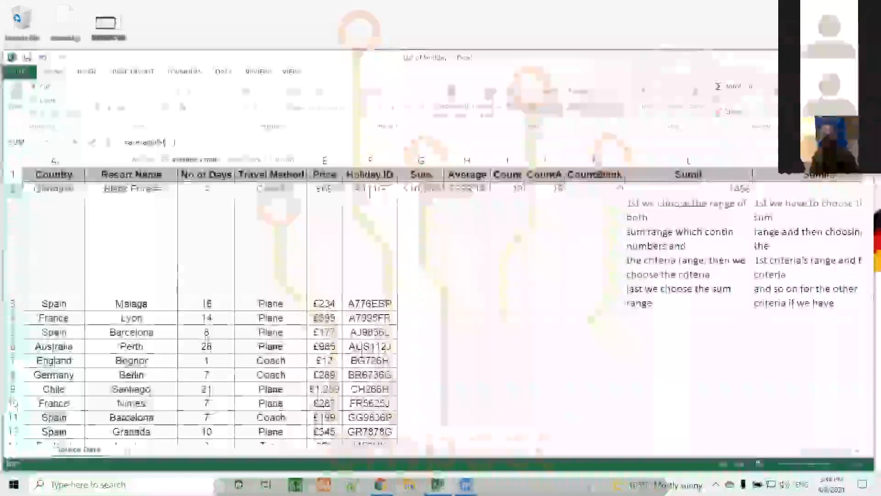
pyautogui.write('c2:c')
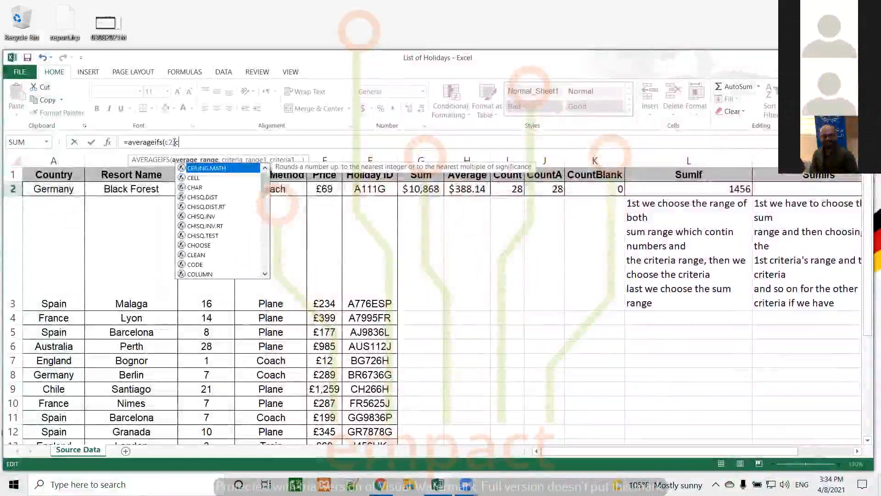
pyautogui.write('29')
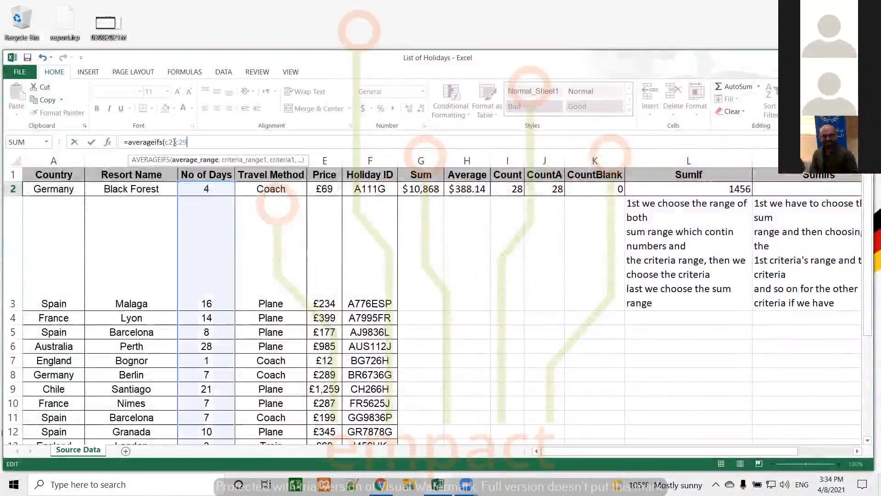
pyautogui.write(',')
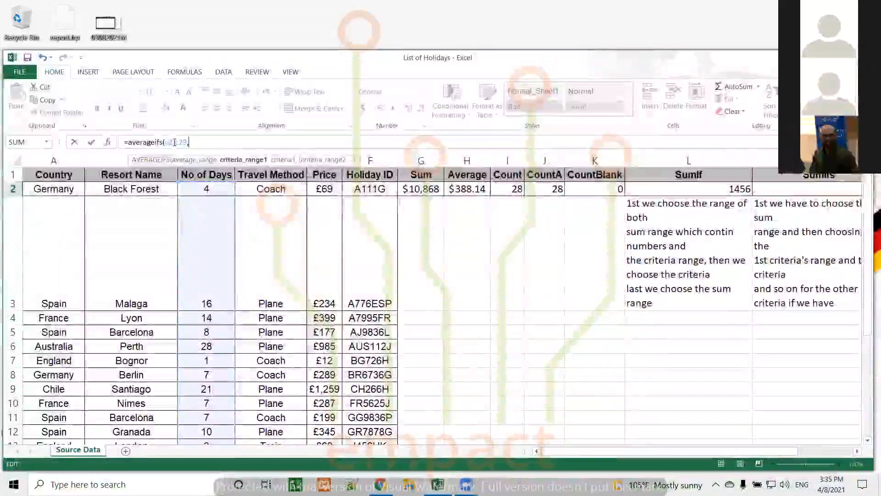
pyautogui.write('b2:')
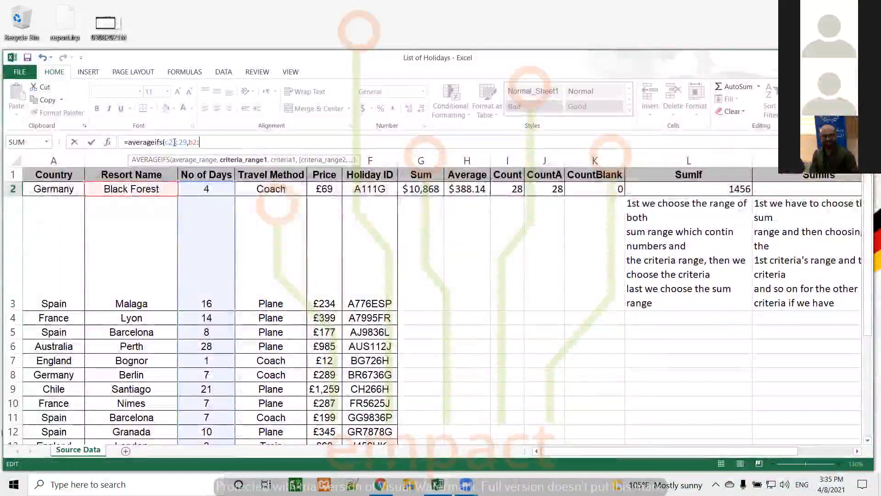
pyautogui.write('b29')
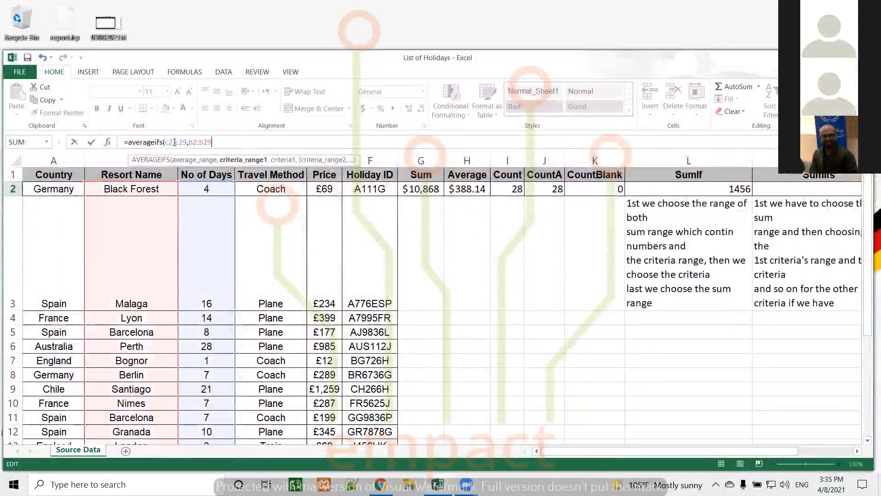
pyautogui.write(',')
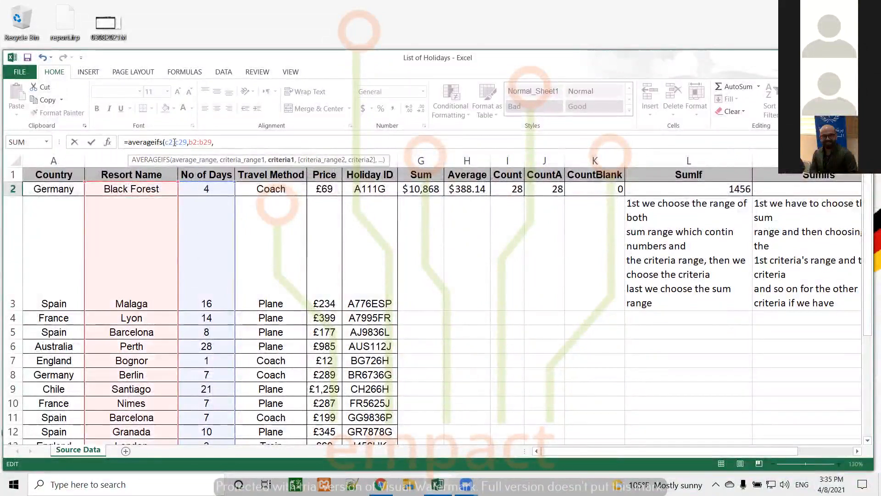
pyautogui.write('"Ber')
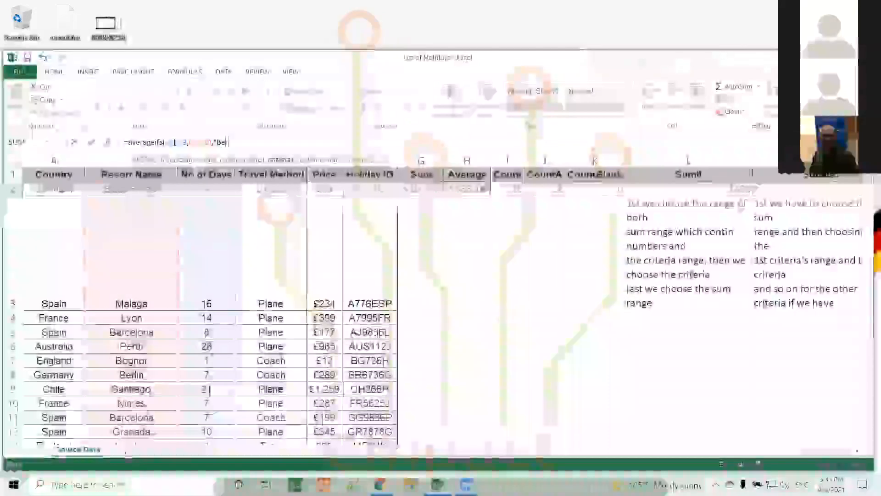
pyautogui.write('lin"')
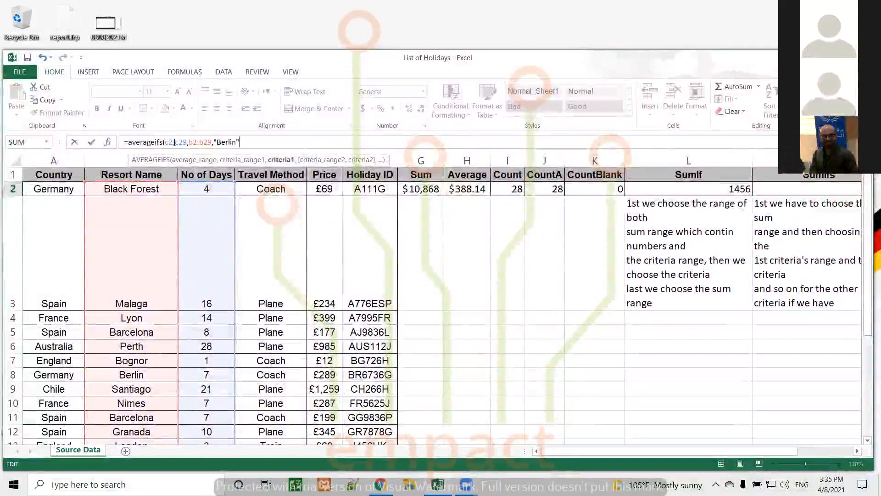
pyautogui.write(',')
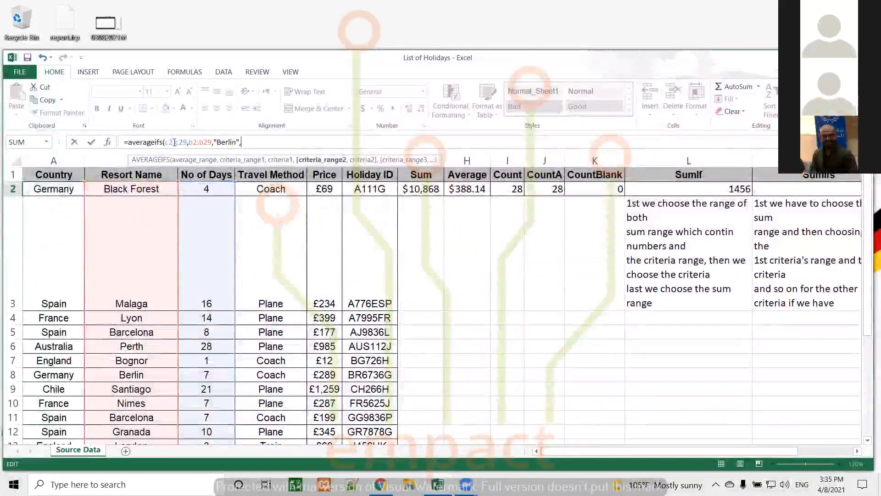
pyautogui.write('a2')
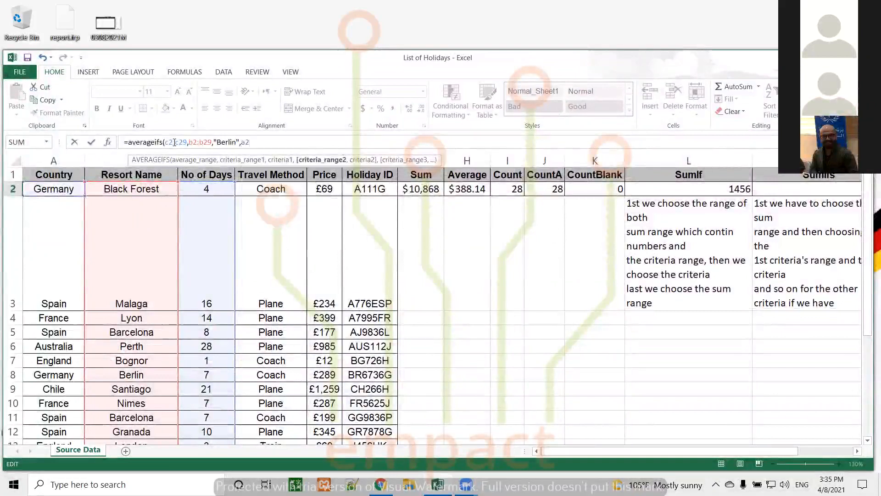
pyautogui.write(':a29')
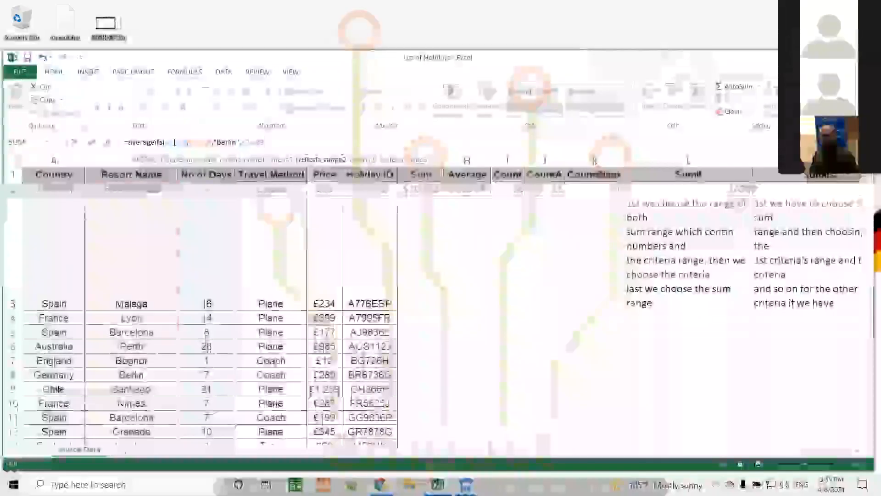
pyautogui.write(',"G')
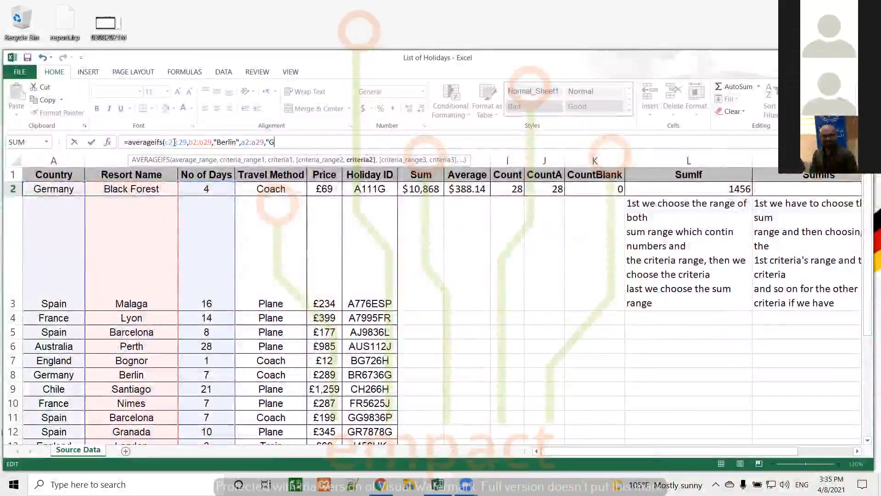
pyautogui.write('ermany')
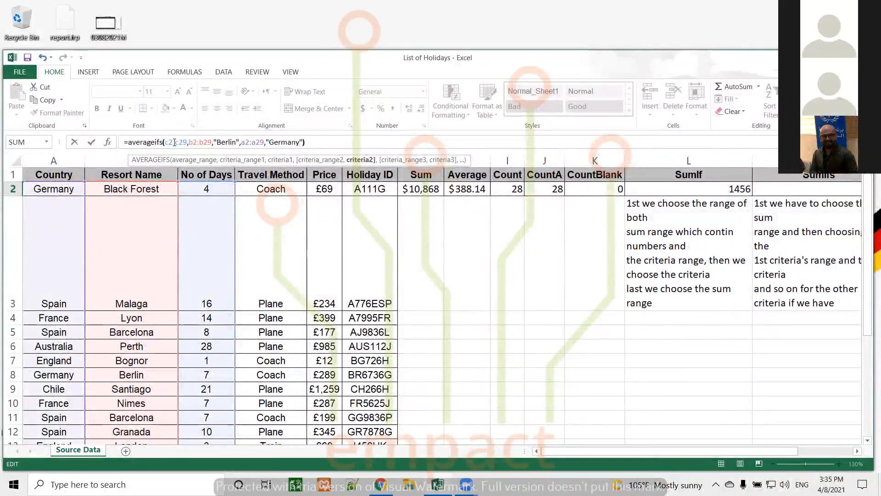
pyautogui.write('")')
# Step: Walk through the average range, criteria ranges and Berlin criterion, then commit the AVERAGEIFS
pyautogui.click(174, 142)
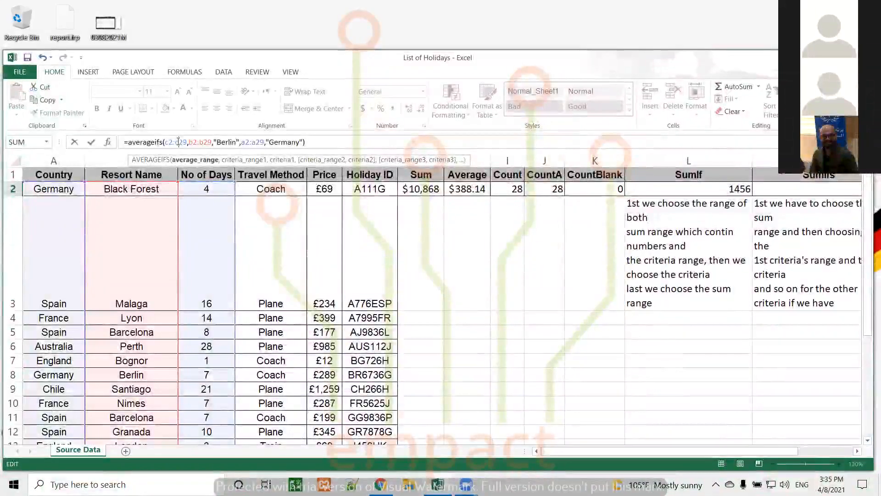
pyautogui.click(203, 142)
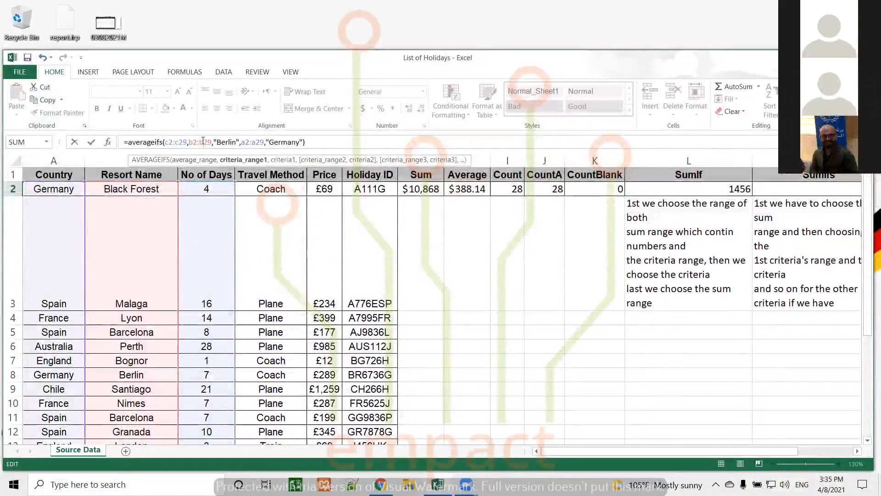
pyautogui.click(223, 142)
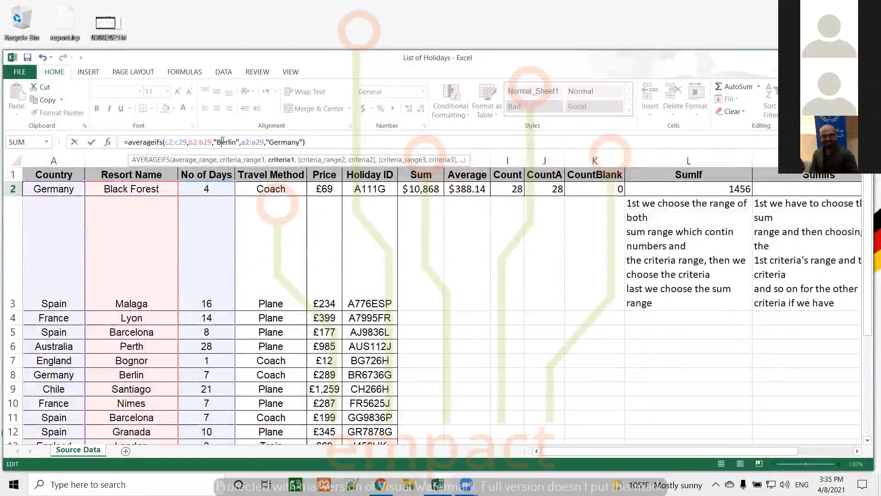
pyautogui.click(252, 142)
pyautogui.press('Return')
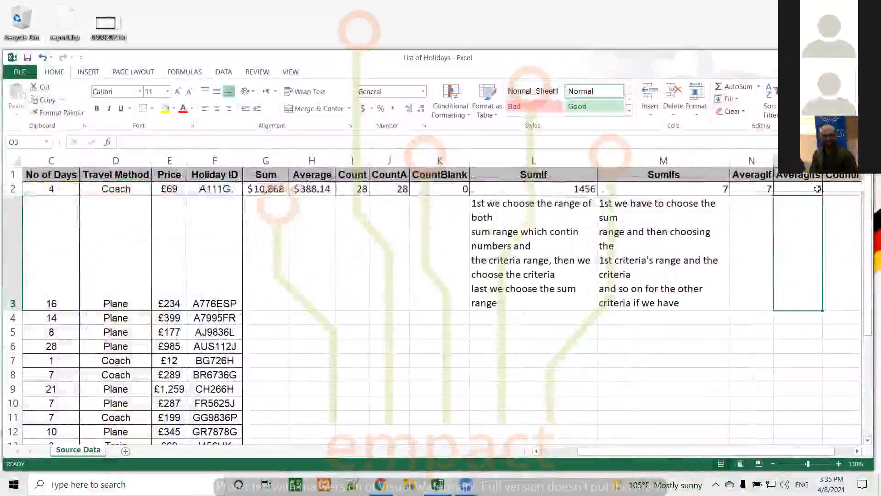
pyautogui.click(816, 188)
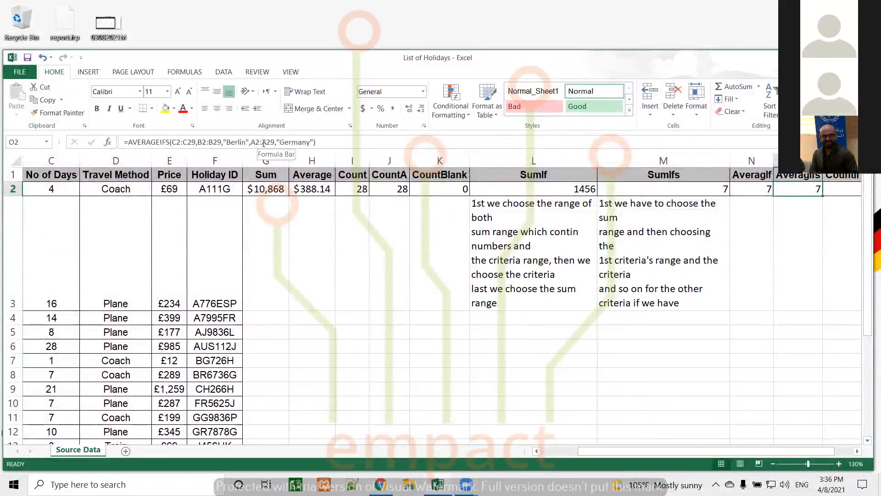
pyautogui.click(739, 191)
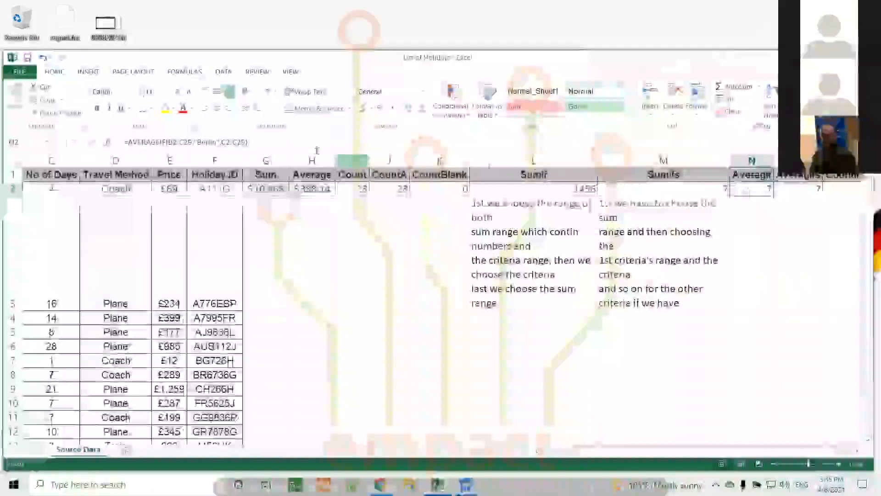
pyautogui.click(811, 191)
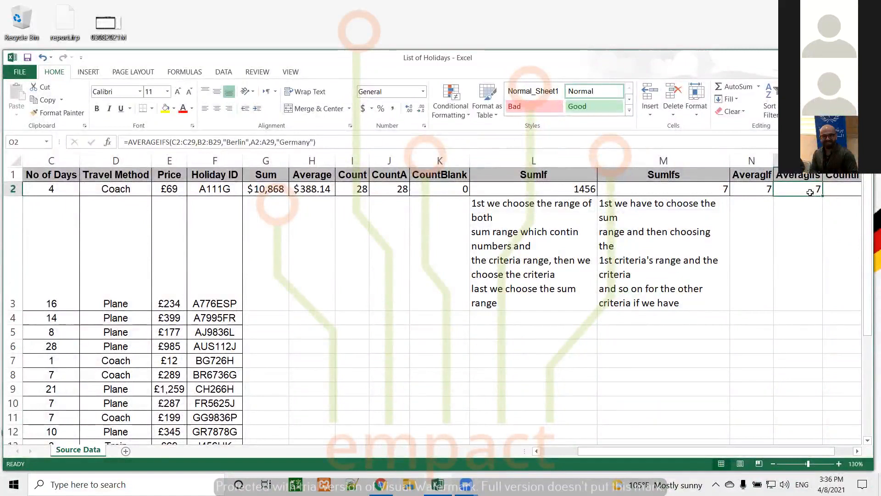
pyautogui.press('Right')
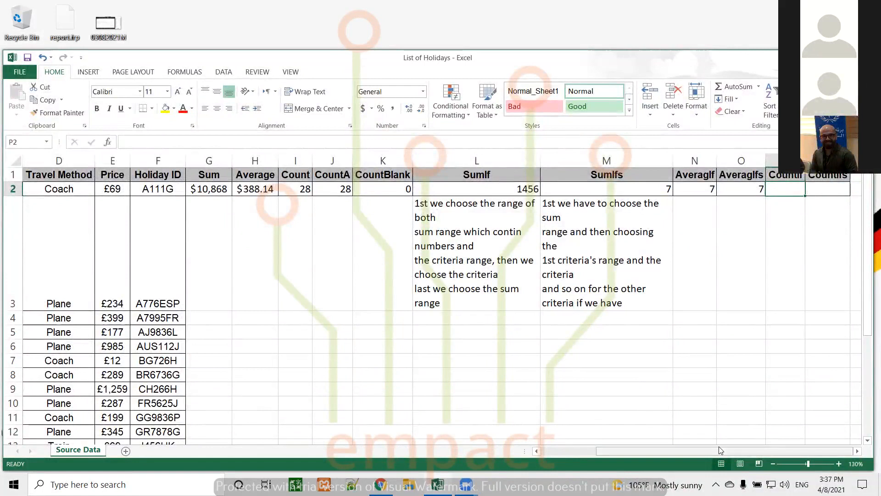
# Step: Enter =COUNTIf(b2:b29,"Bercelona") in the CountIf cell P2
pyautogui.moveTo(700, 452); pyautogui.dragTo(550, 450)
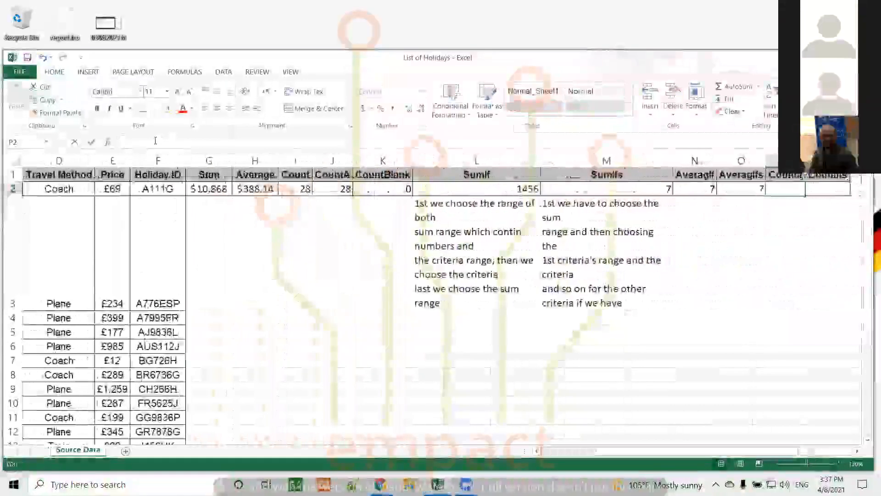
pyautogui.write('=')
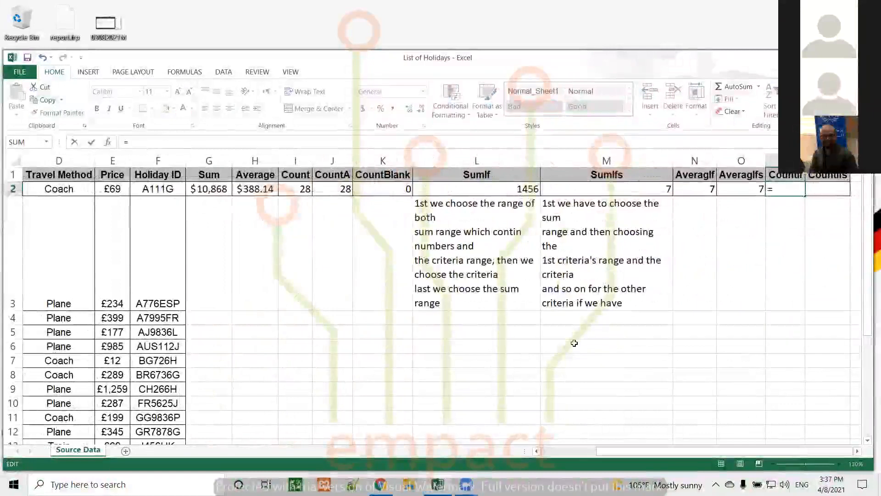
pyautogui.moveTo(665, 450); pyautogui.dragTo(612, 450)
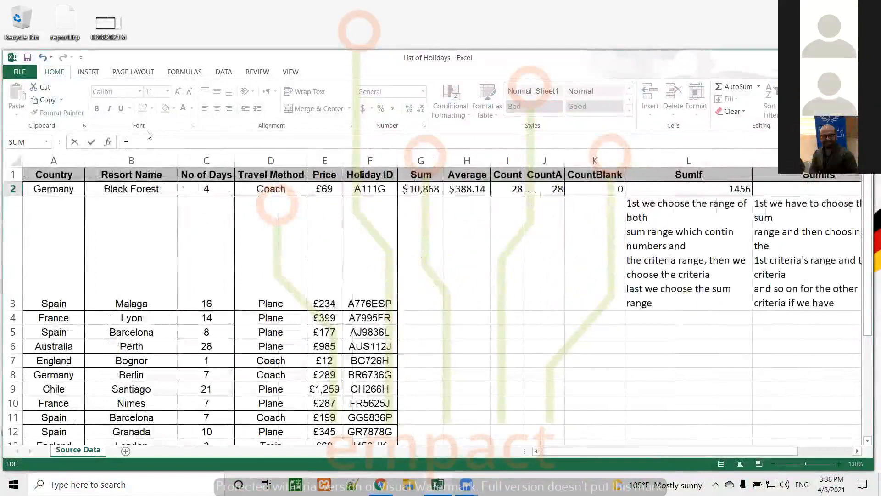
pyautogui.write('COUNTI')
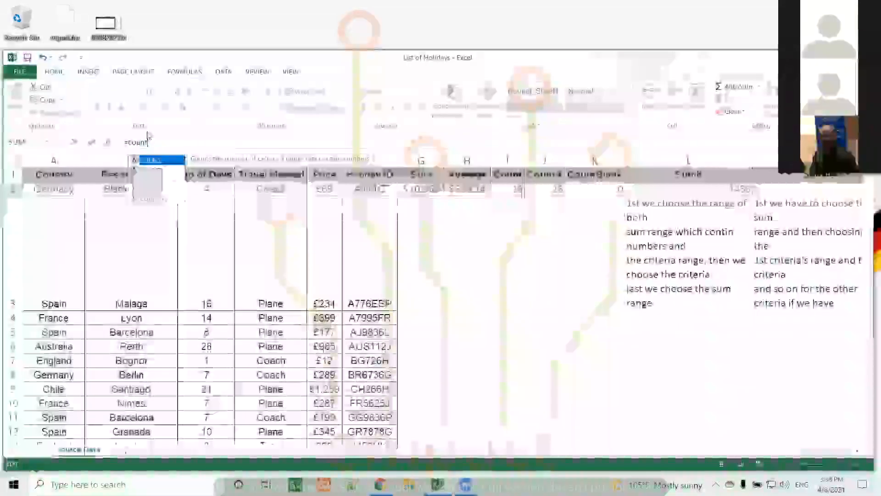
pyautogui.write('f(')
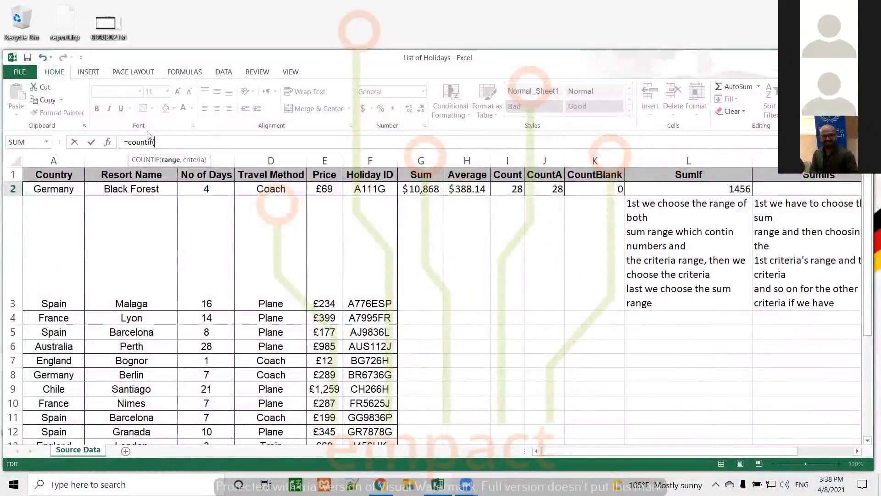
pyautogui.write('b2:')
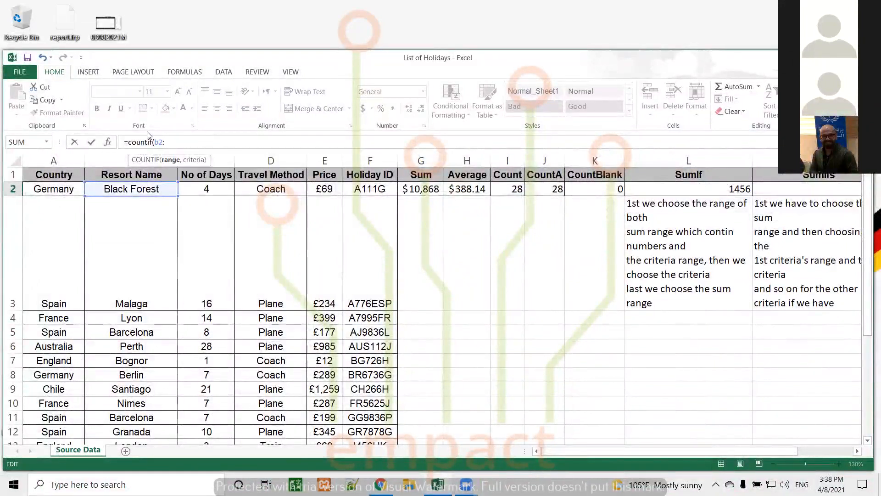
pyautogui.write('b29')
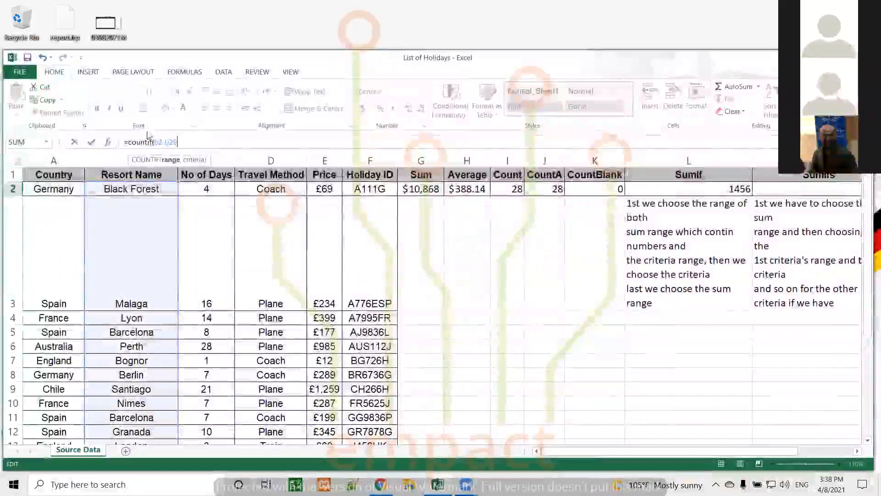
pyautogui.write(',')
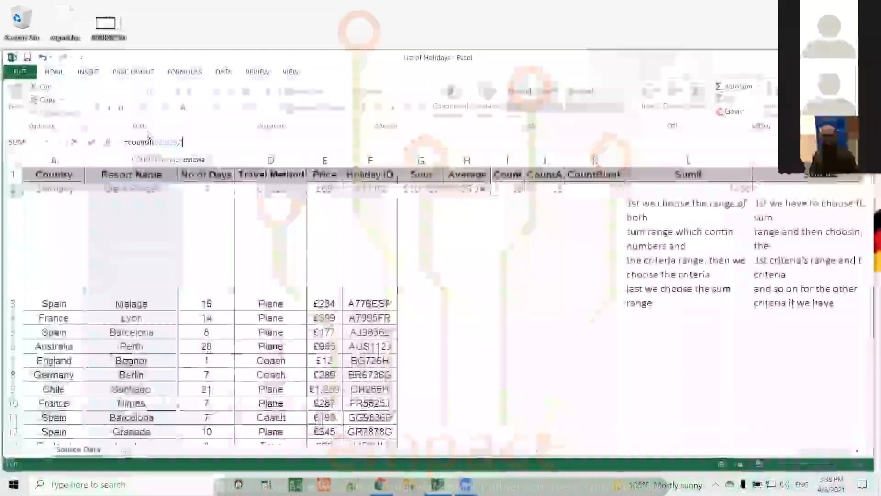
pyautogui.write('Bercelona')
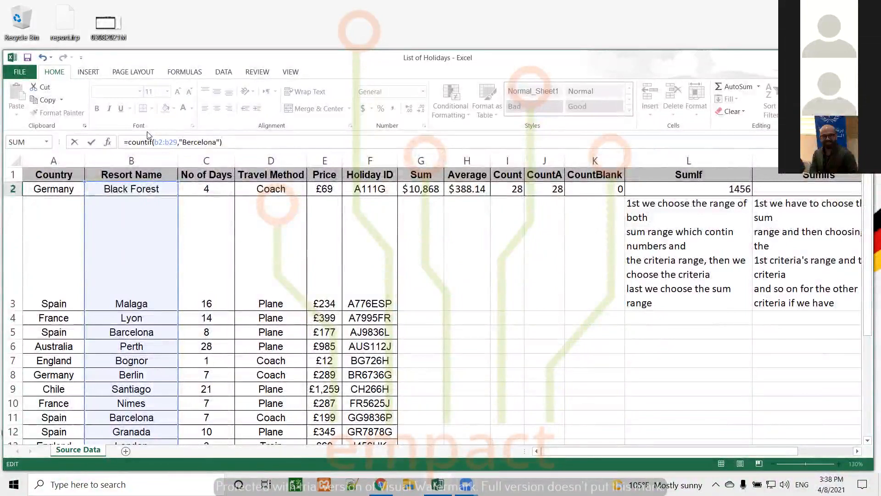
pyautogui.press('Return')
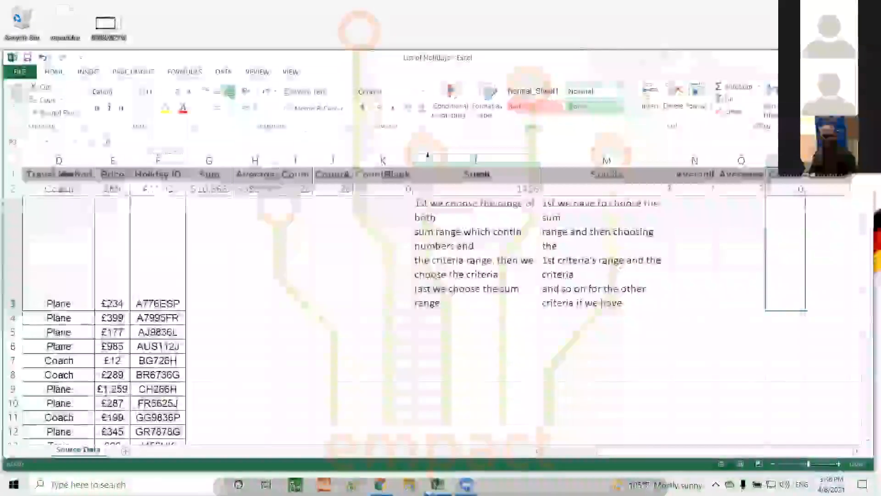
# Step: Review the row 2 results and fix the criterion to "Barcelona" so P2 returns 4
pyautogui.click(774, 187)
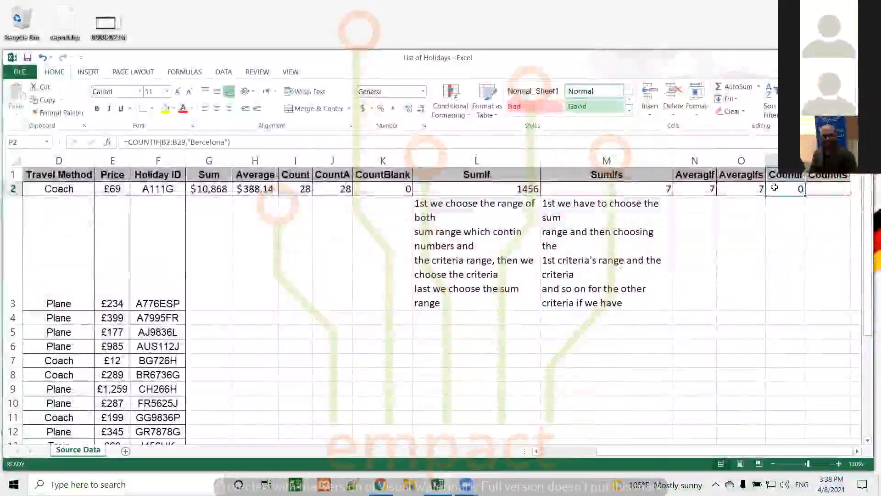
pyautogui.press('Left')
pyautogui.press('Left')
pyautogui.press('Left')
pyautogui.press('Left')
pyautogui.press('Left')
pyautogui.press('Left')
pyautogui.press('Left')
pyautogui.press('Left')
pyautogui.press('Left')
pyautogui.press('Left')
pyautogui.press('Left')
pyautogui.press('Left')
pyautogui.press('Left')
pyautogui.press('Left')
pyautogui.press('Left')
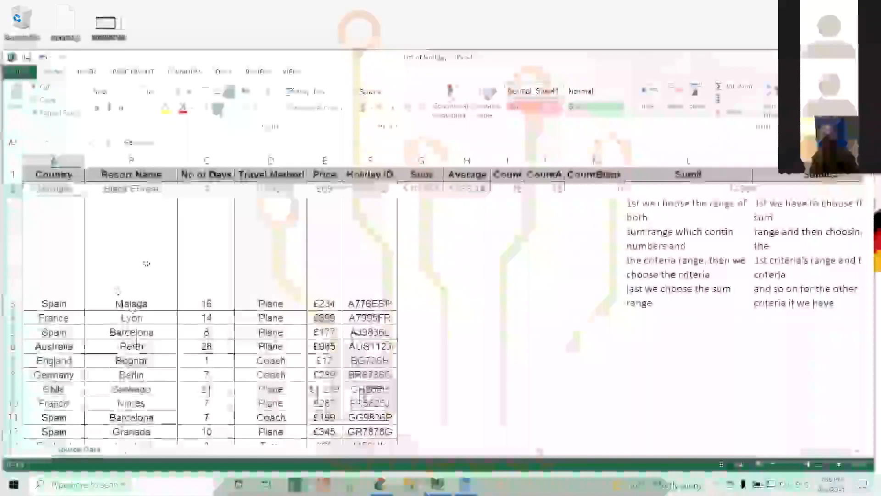
pyautogui.press('Right')
pyautogui.press('Right')
pyautogui.press('Right')
pyautogui.press('Right')
pyautogui.press('Right')
pyautogui.press('Right')
pyautogui.press('Right')
pyautogui.press('Right')
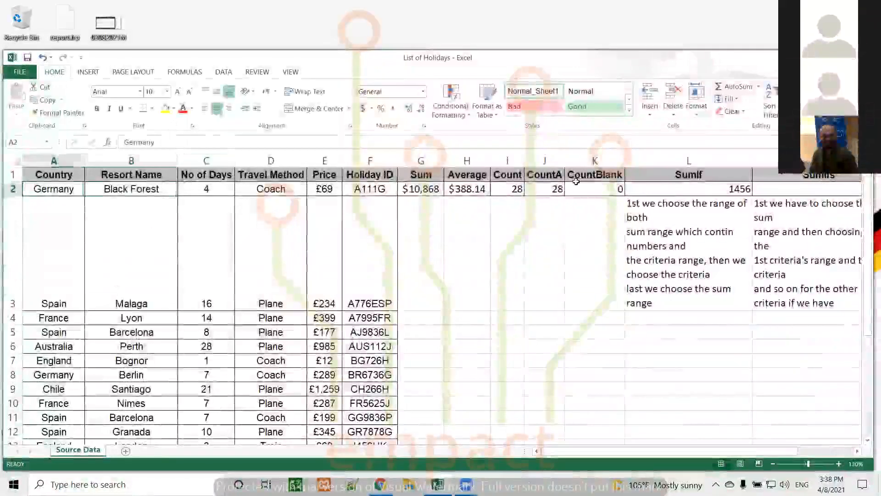
pyautogui.press('Right')
pyautogui.press('Right')
pyautogui.press('Right')
pyautogui.press('Right')
pyautogui.press('Right')
pyautogui.press('Right')
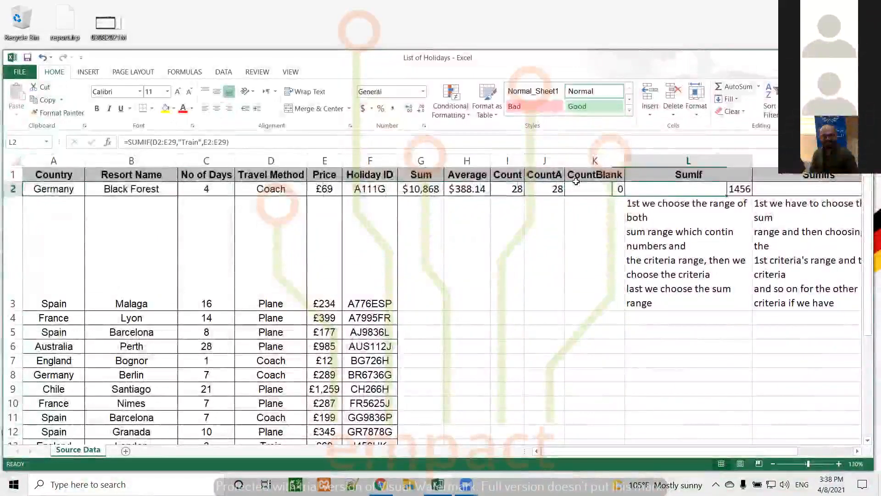
pyautogui.press('Right')
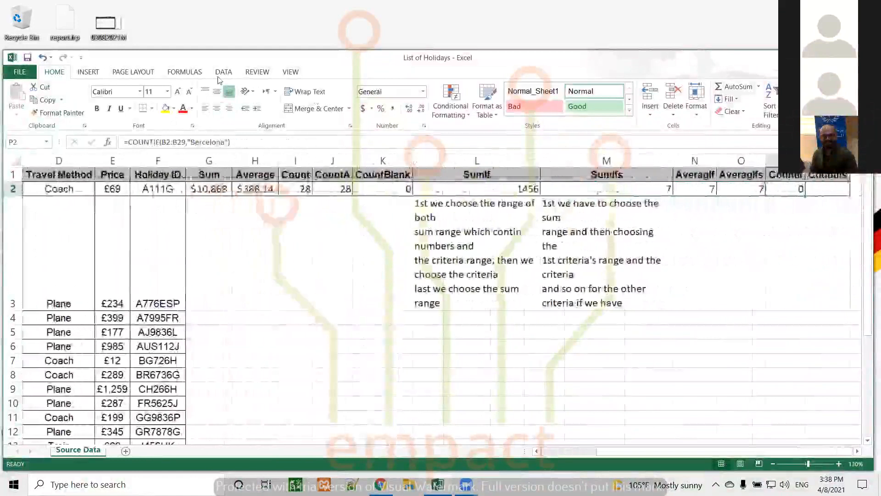
pyautogui.click(199, 143)
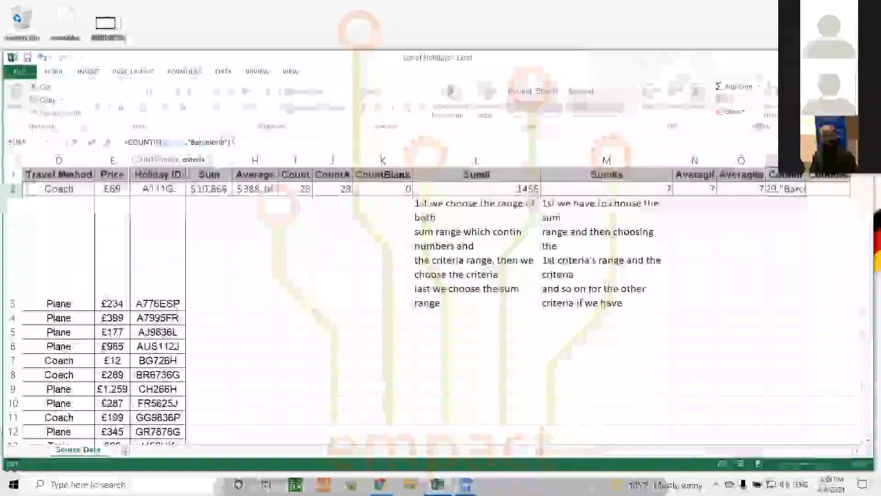
pyautogui.press('Return')
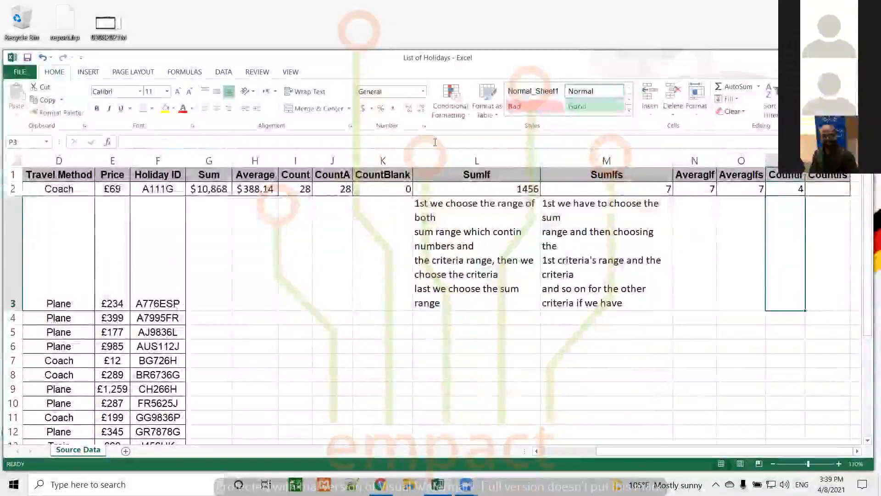
pyautogui.click(787, 187)
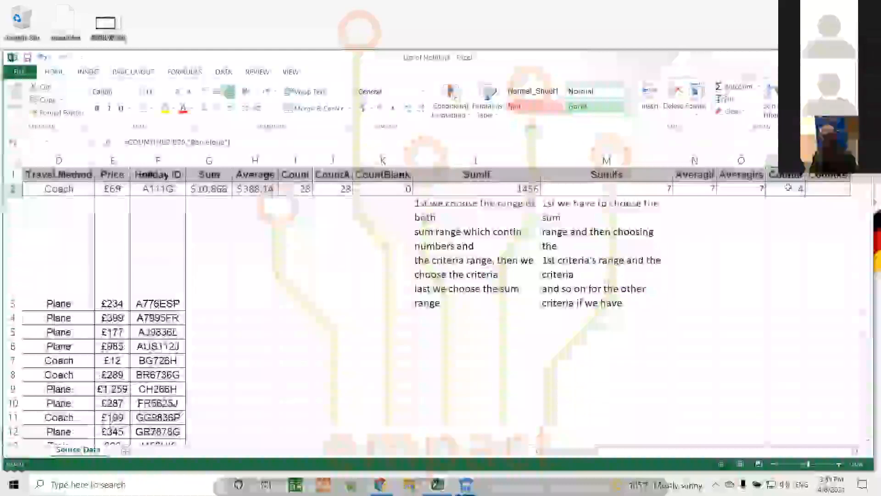
# Step: Enter =countifs(a2:a29,"Spain",b2:b29,"Barcelona") in Q2
pyautogui.click(816, 189)
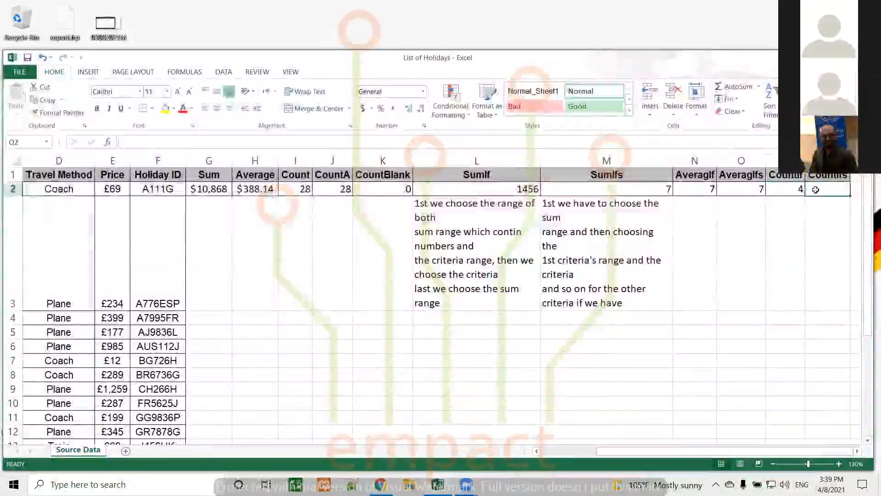
pyautogui.click(622, 142)
pyautogui.write('=')
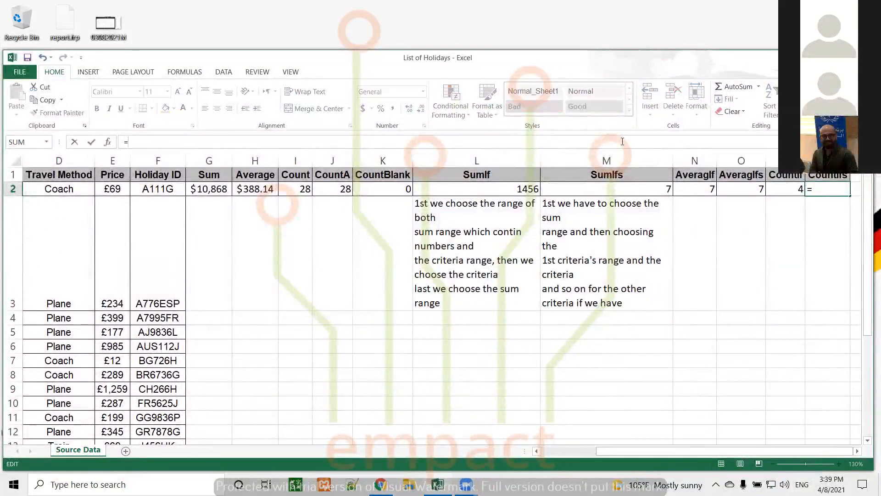
pyautogui.write('count')
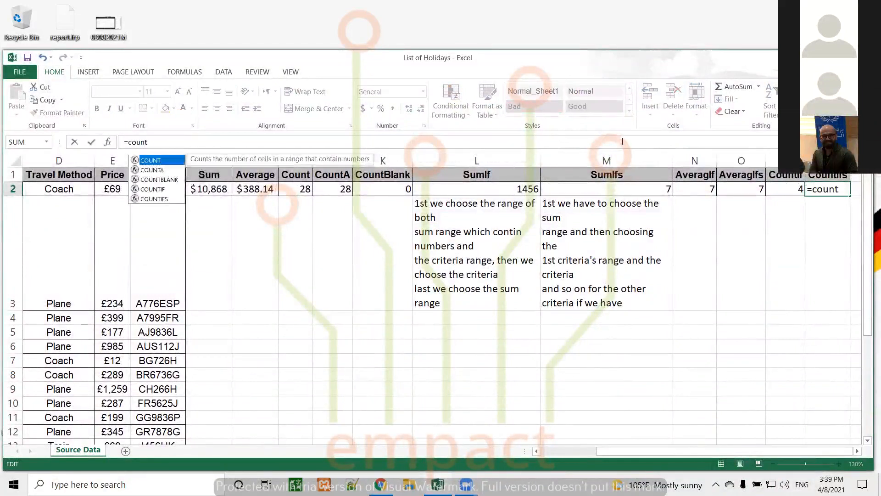
pyautogui.write('ifs(')
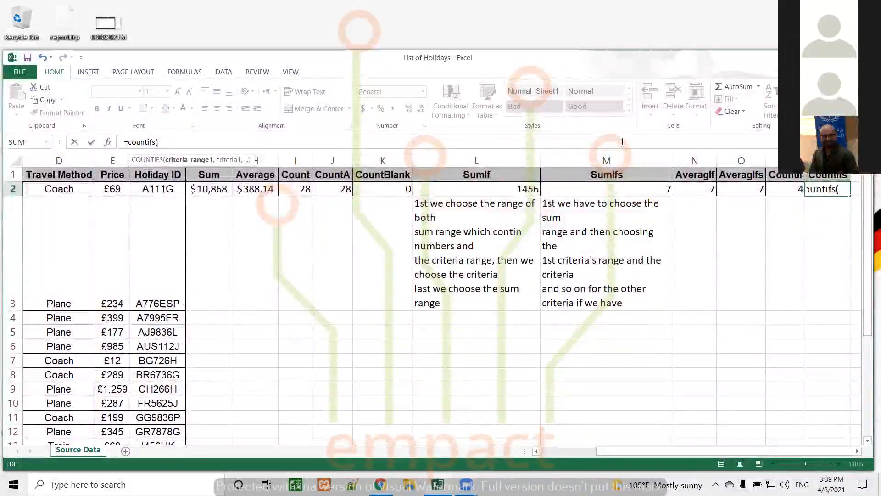
pyautogui.moveTo(647, 453); pyautogui.dragTo(587, 453)
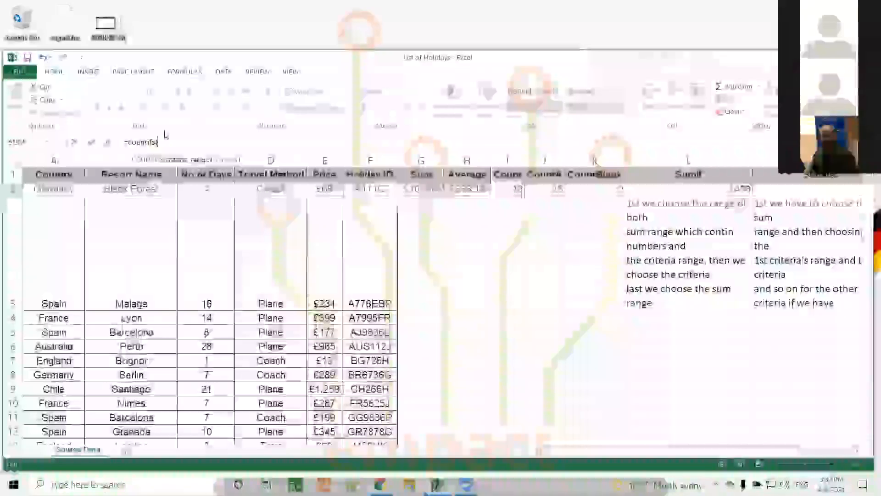
pyautogui.write('a2')
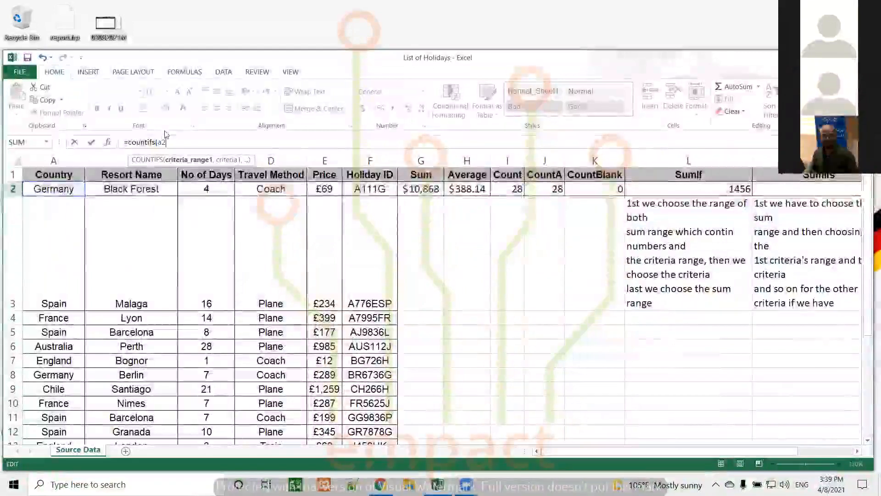
pyautogui.write(':a29,')
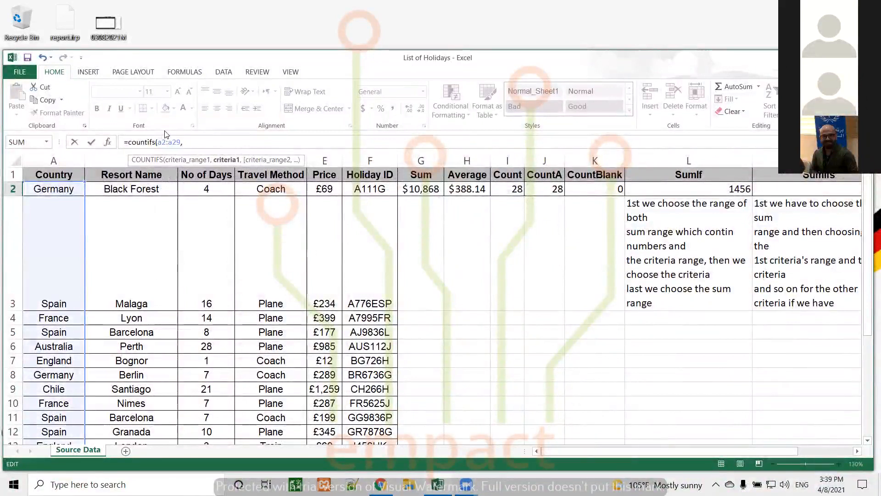
pyautogui.write('"Spain')
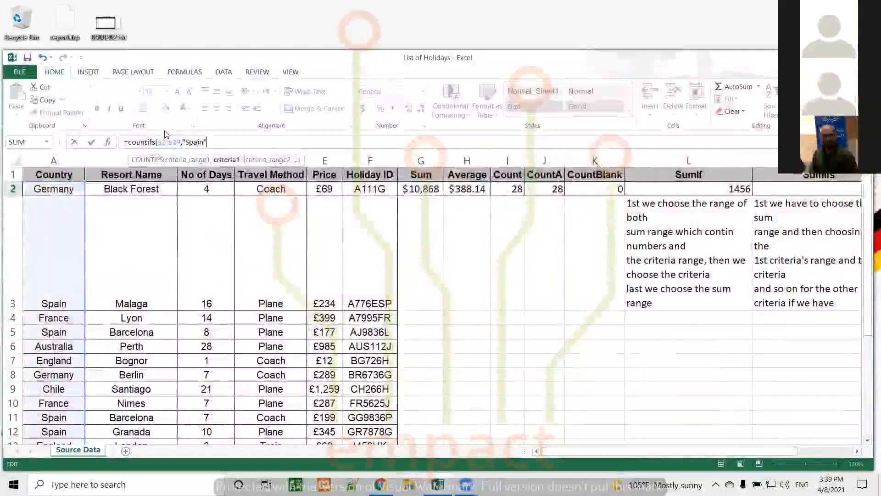
pyautogui.write('",')
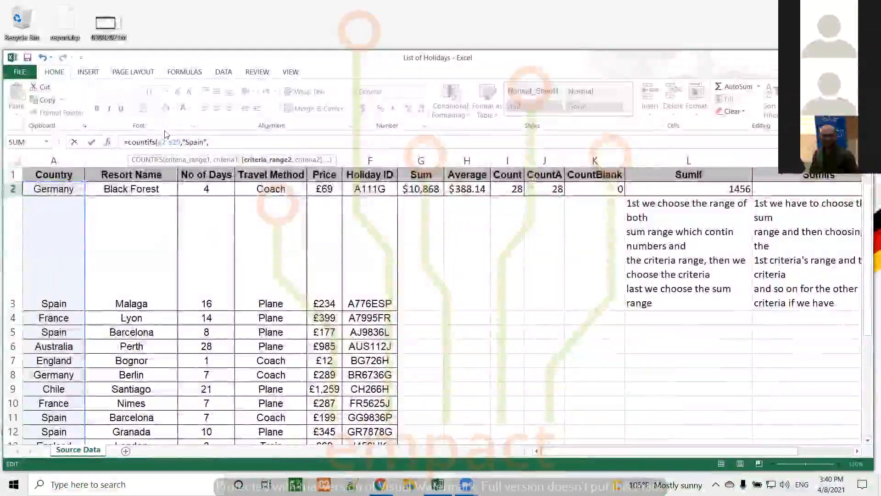
pyautogui.write('b')
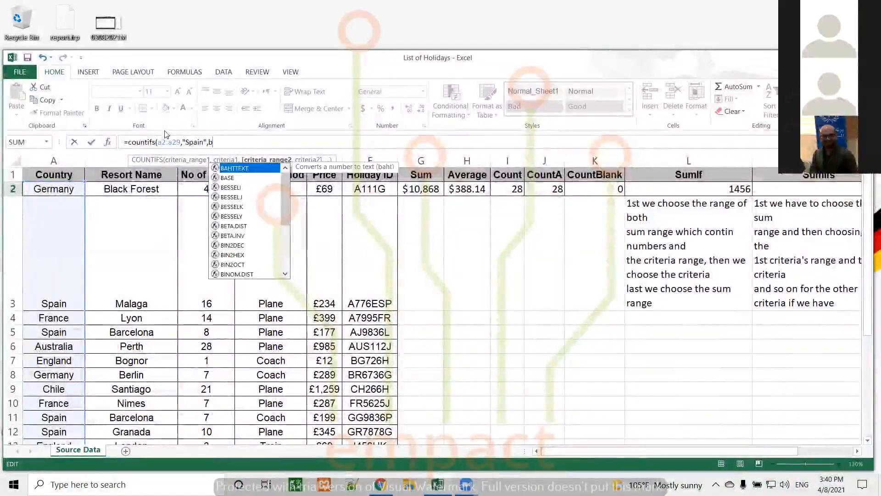
pyautogui.write('2:b2')
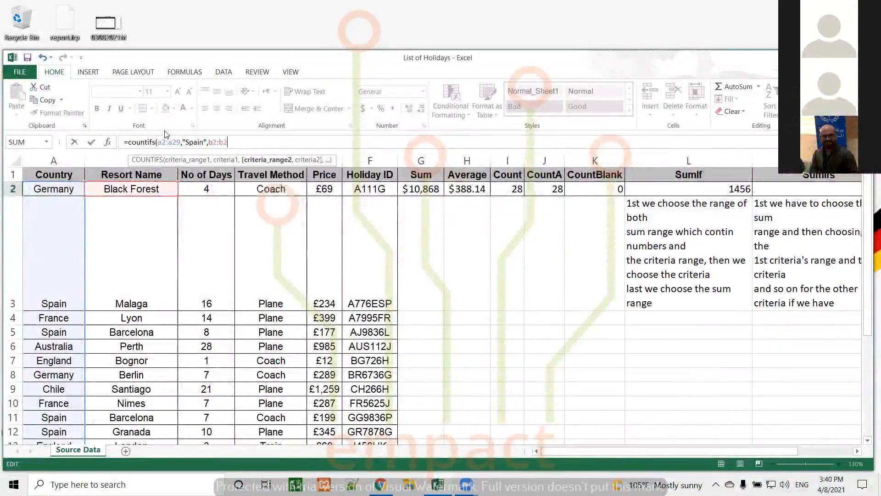
pyautogui.write('9,')
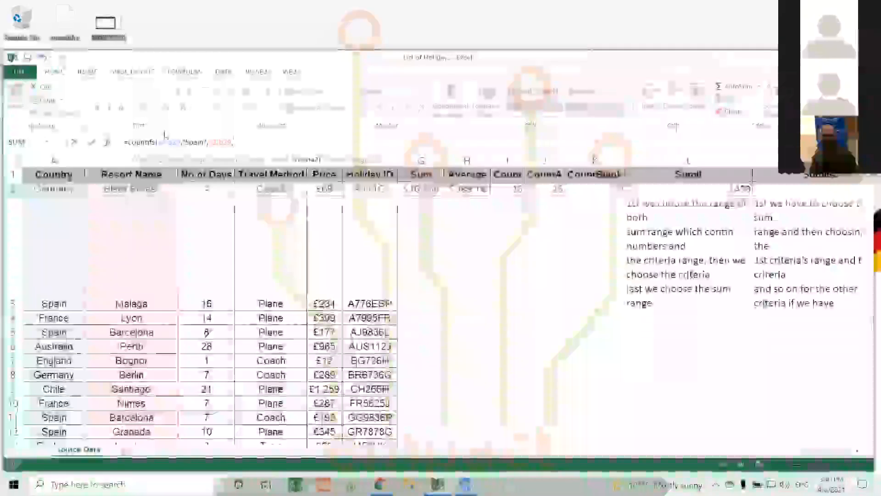
pyautogui.write('"')
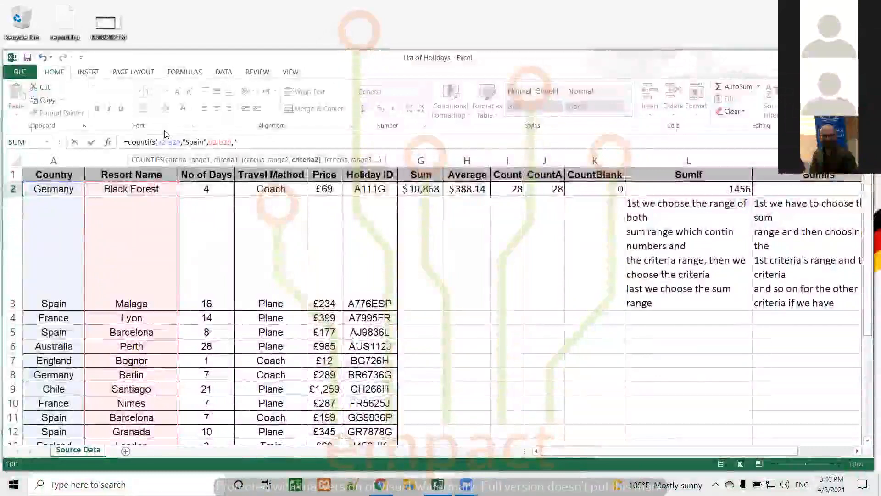
pyautogui.write('Barcelona')
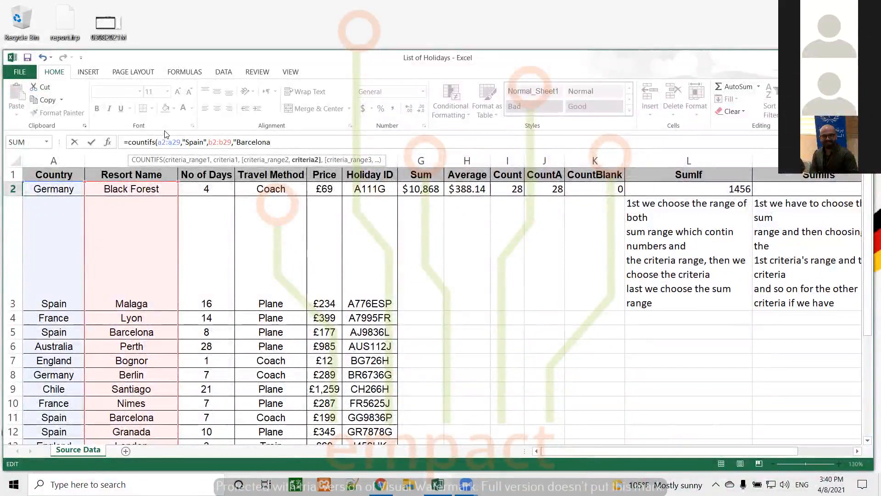
pyautogui.write('"')
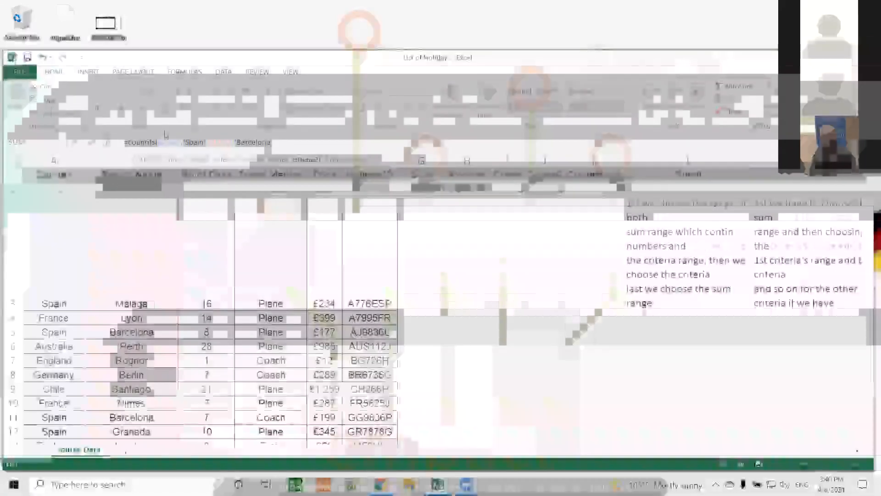
pyautogui.write(')')
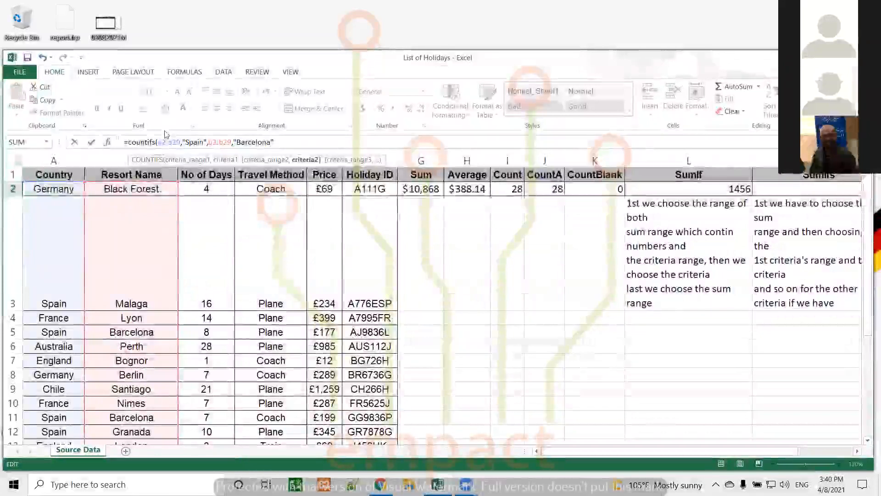
pyautogui.press('Return')
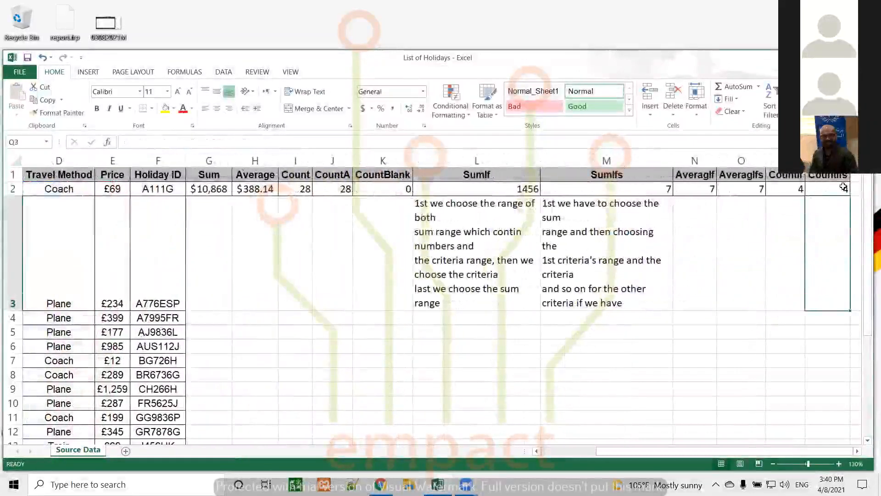
# Step: Review the COUNTIFS, AverageIf and CountA formulas across row 2, ending on L2
pyautogui.click(842, 186)
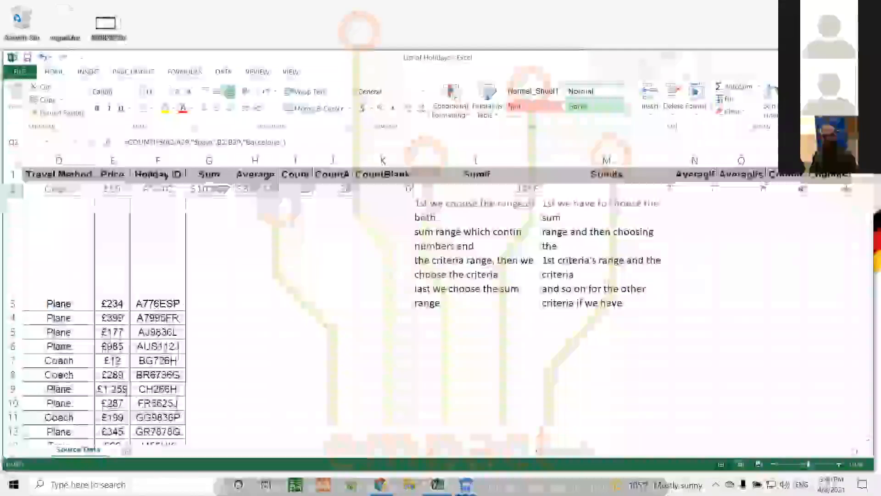
pyautogui.press('Left')
pyautogui.press('Left')
pyautogui.press('Left')
pyautogui.press('Home')
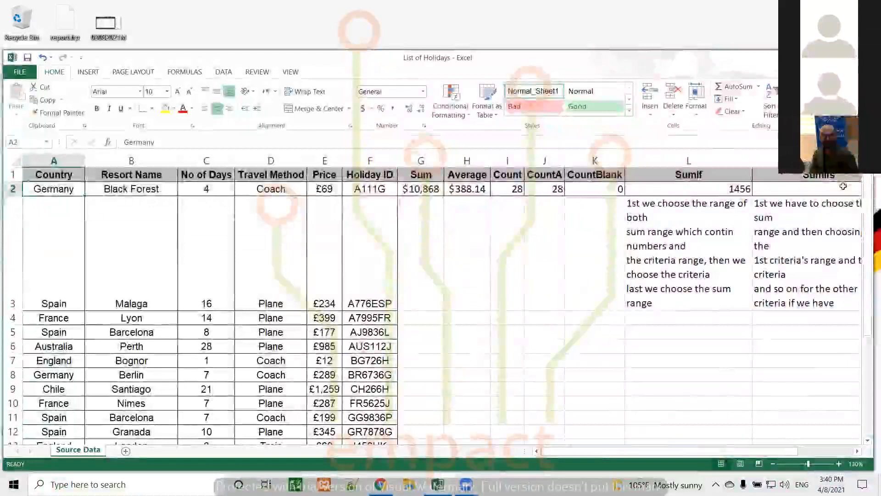
pyautogui.press('Down')
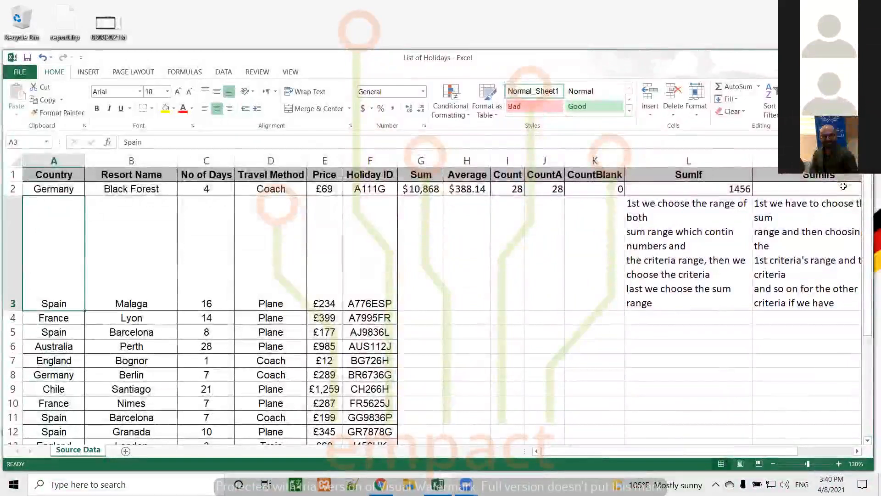
pyautogui.press('Right')
pyautogui.press('Right')
pyautogui.press('Right')
pyautogui.press('Right')
pyautogui.press('Right')
pyautogui.press('Right')
pyautogui.press('Right')
pyautogui.press('Right')
pyautogui.press('Right')
pyautogui.press('Right')
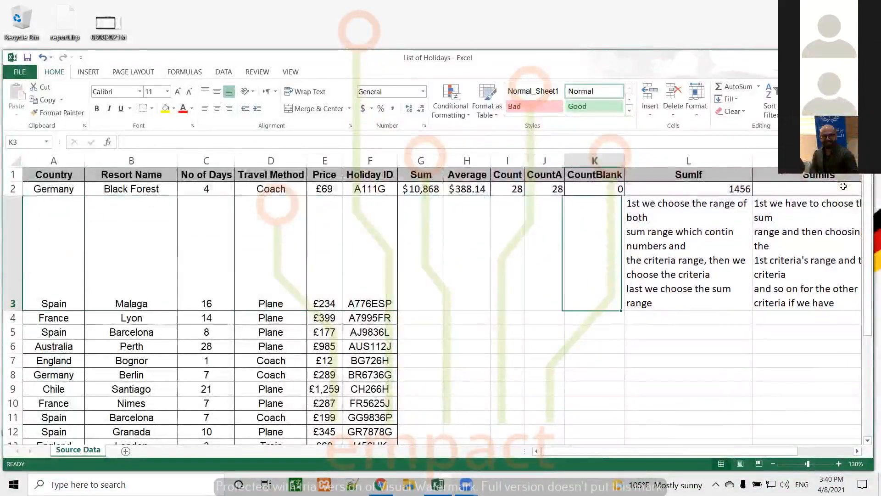
pyautogui.press('Right')
pyautogui.press('Right')
pyautogui.press('Right')
pyautogui.press('Right')
pyautogui.press('Right')
pyautogui.press('Right')
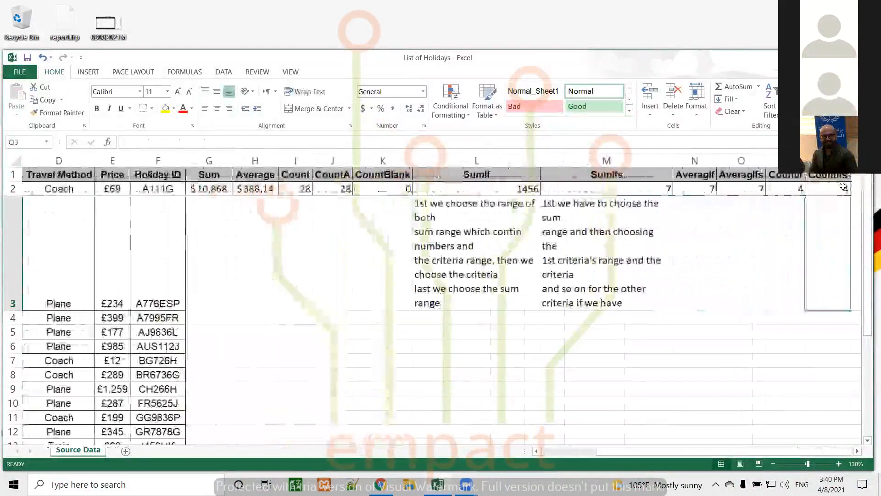
pyautogui.press('Up')
pyautogui.press('Left')
pyautogui.press('Left')
pyautogui.press('Left')
pyautogui.press('Left')
pyautogui.press('Left')
pyautogui.press('Left')
pyautogui.press('Left')
pyautogui.press('Left')
pyautogui.press('Left')
pyautogui.press('Left')
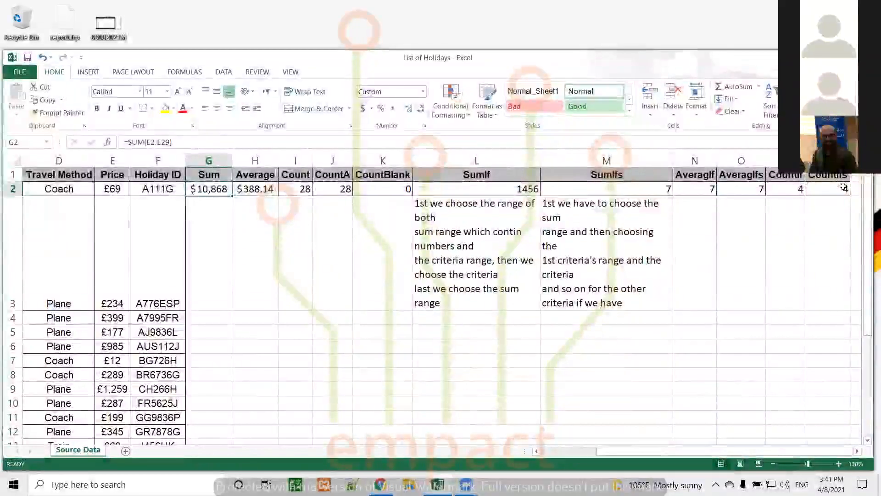
pyautogui.press('Right')
pyautogui.press('Right')
pyautogui.press('Right')
pyautogui.press('Right')
pyautogui.press('Right')
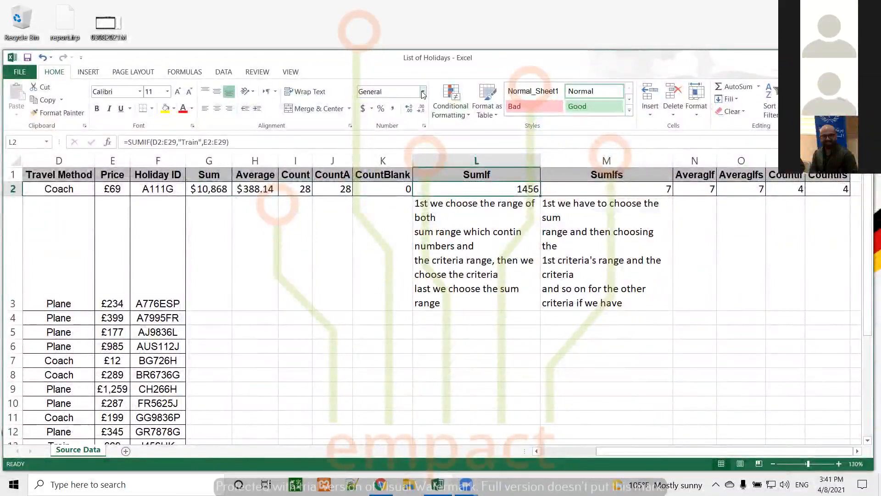
# Step: Format L2 as £ English (United Kingdom) Accounting with no decimals, showing £ 1,456
pyautogui.click(371, 109)
pyautogui.click(386, 136)
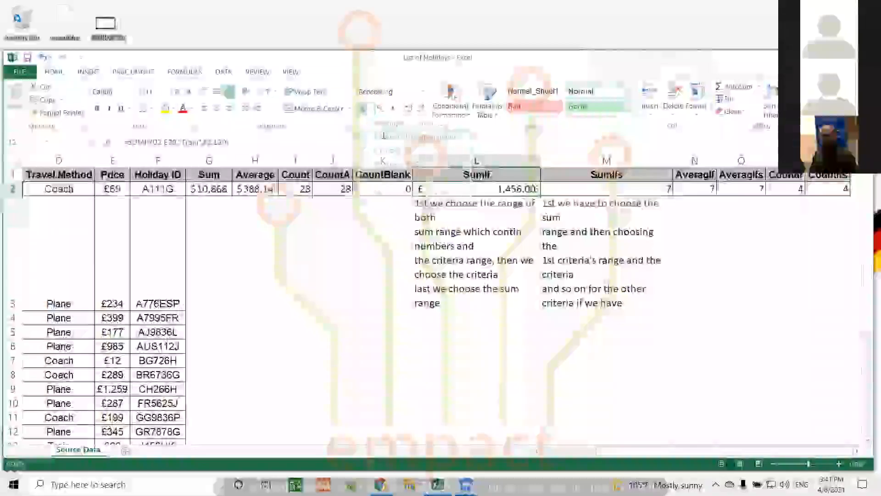
pyautogui.click(421, 109)
pyautogui.click(421, 108)
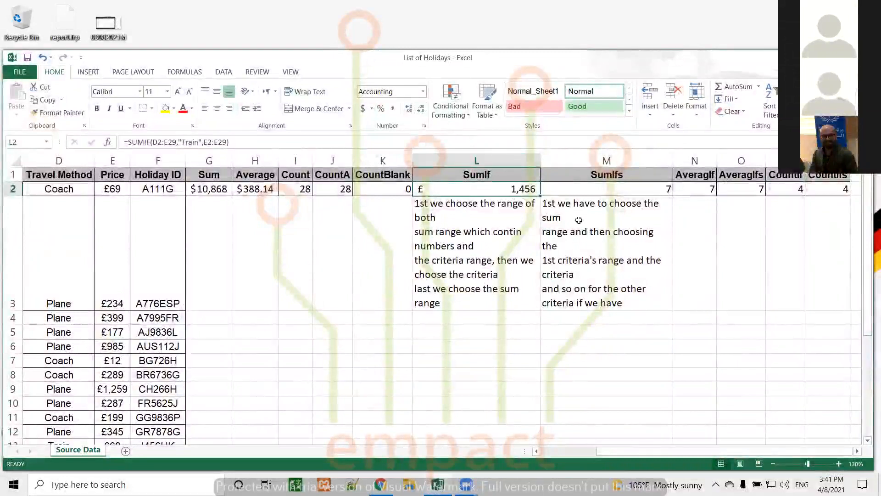
pyautogui.click(687, 208)
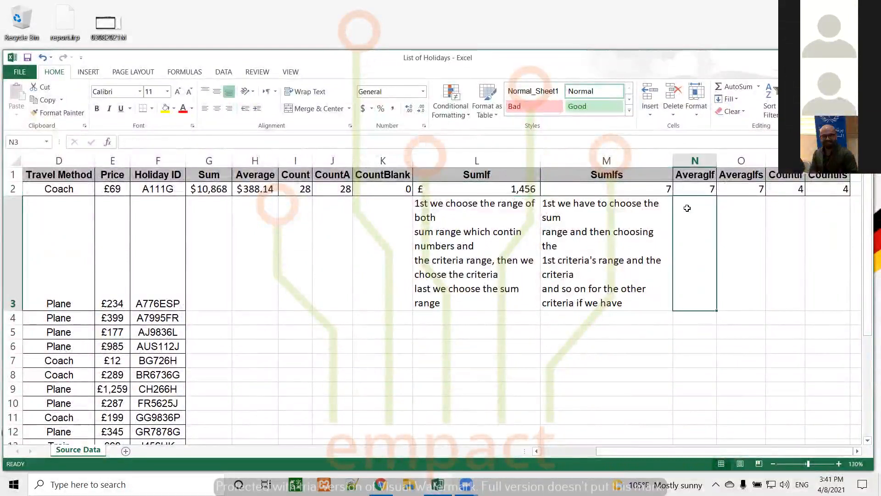